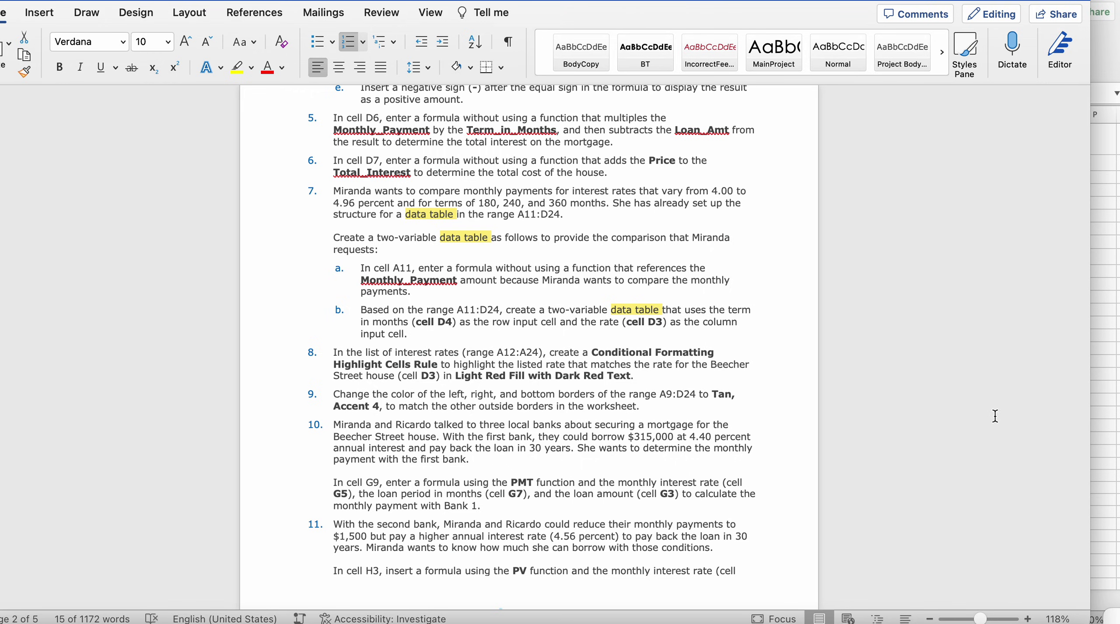
- Switch to the Excel workbook and create a two-variable data table in A11:D24 with row input cell D4 and column input cell D3
click(1102, 384)
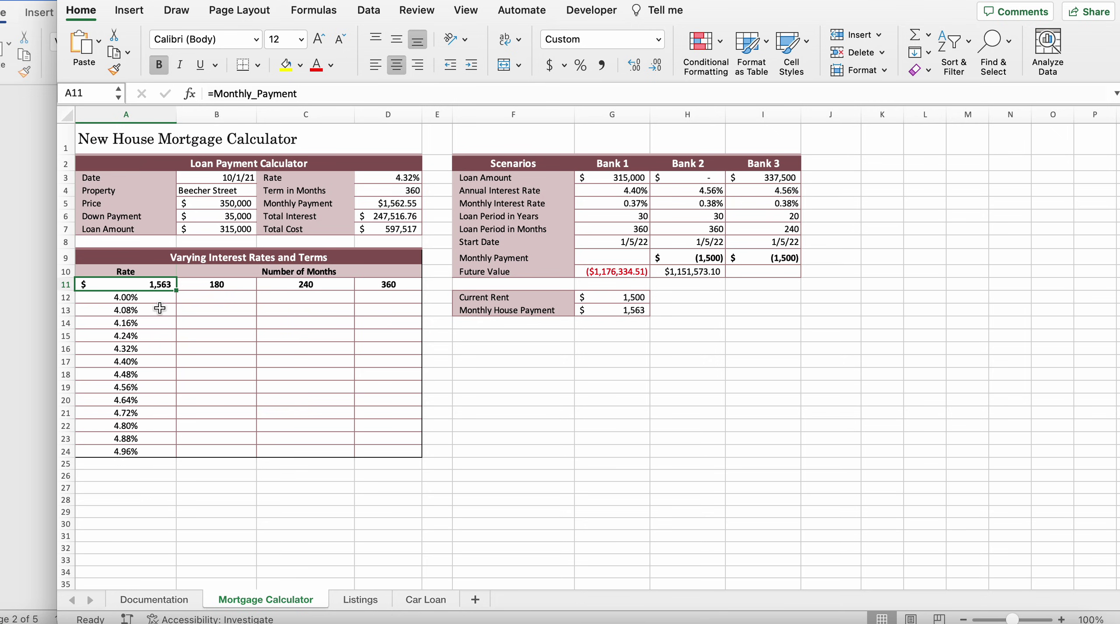
key(super+shift+Down)
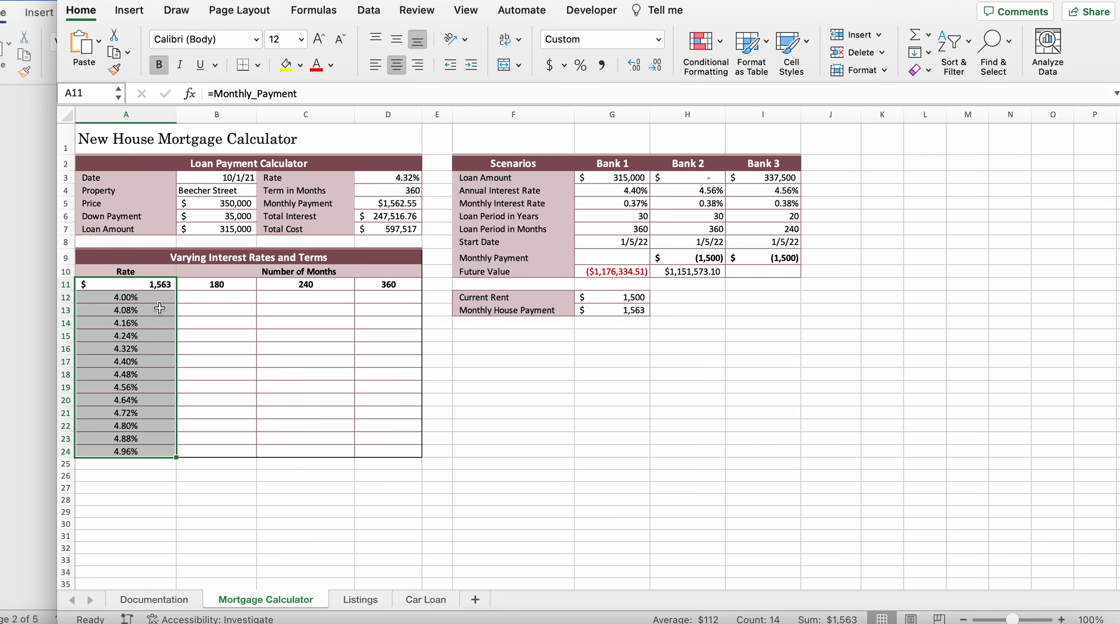
key(super+shift+Right)
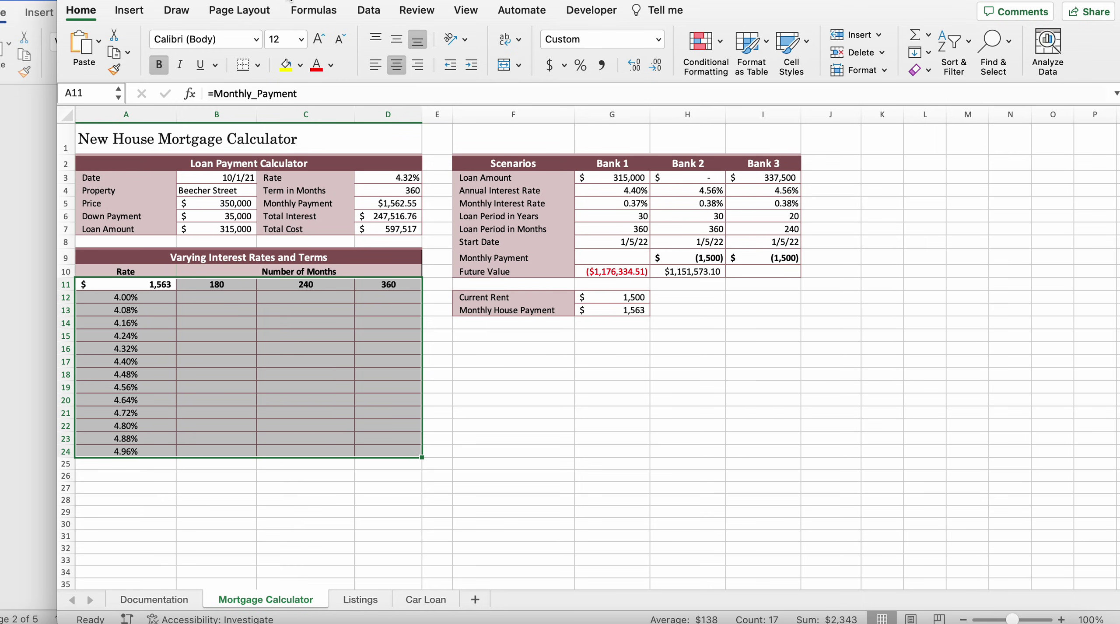
click(369, 11)
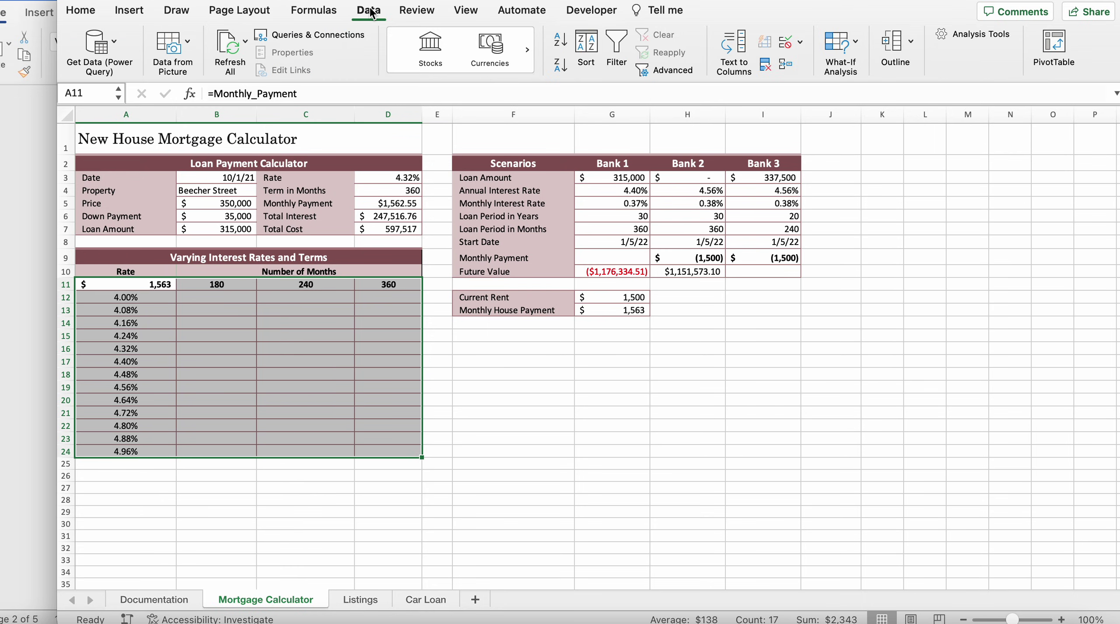
click(838, 44)
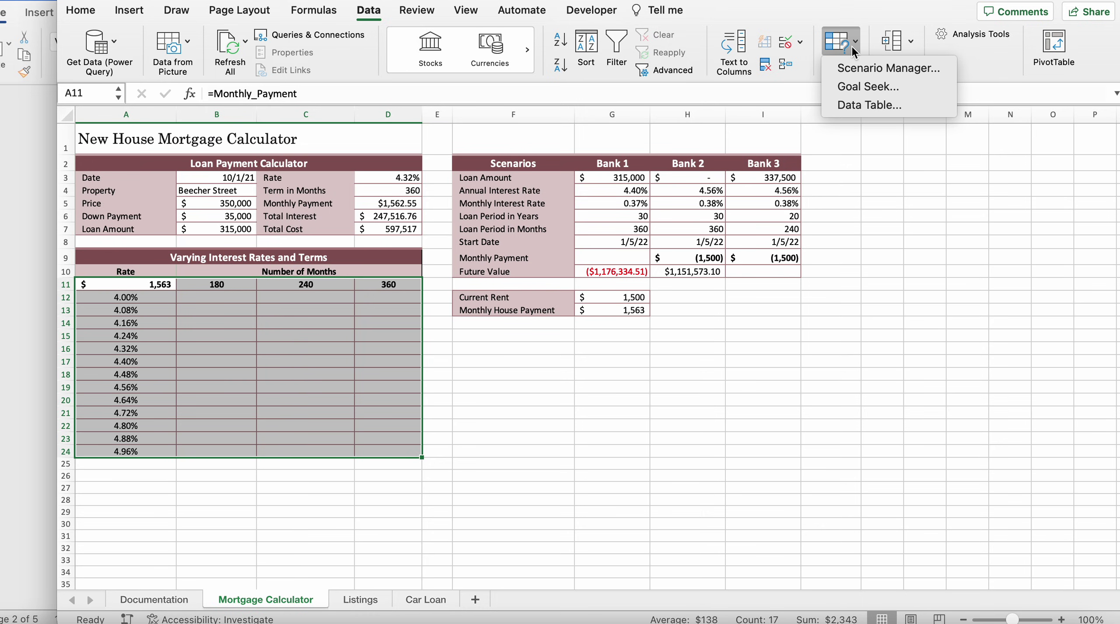
click(863, 105)
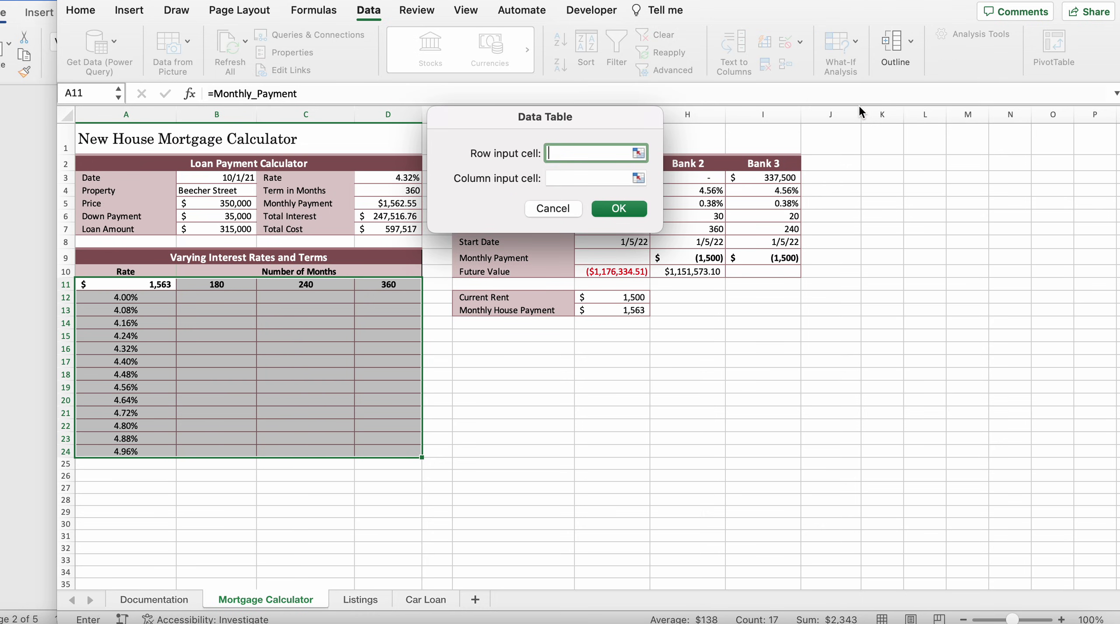
click(386, 191)
click(578, 176)
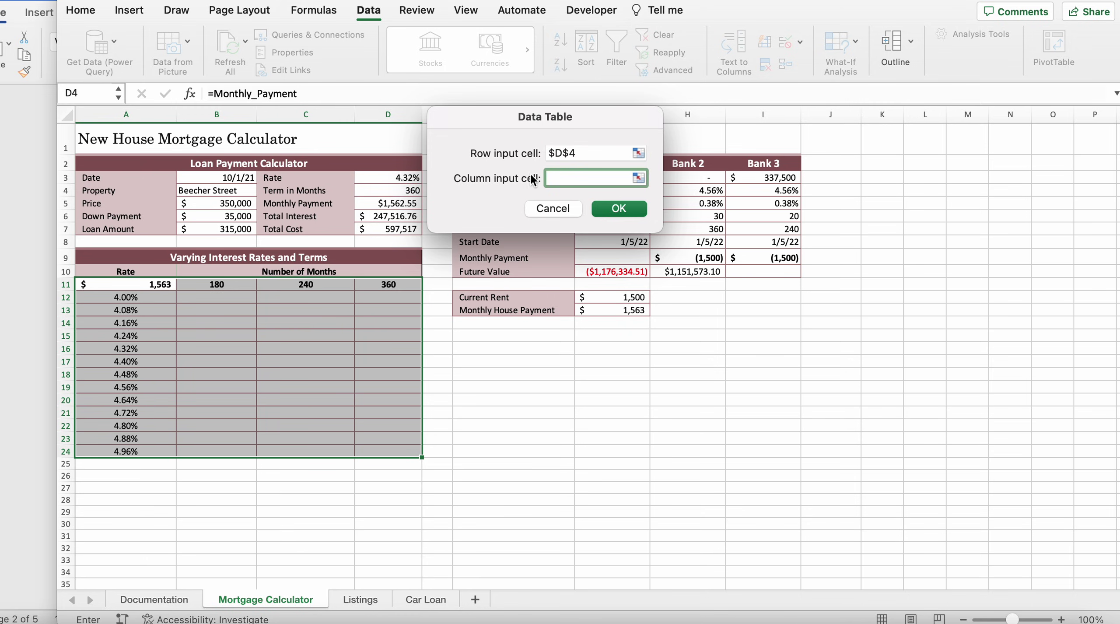
click(386, 179)
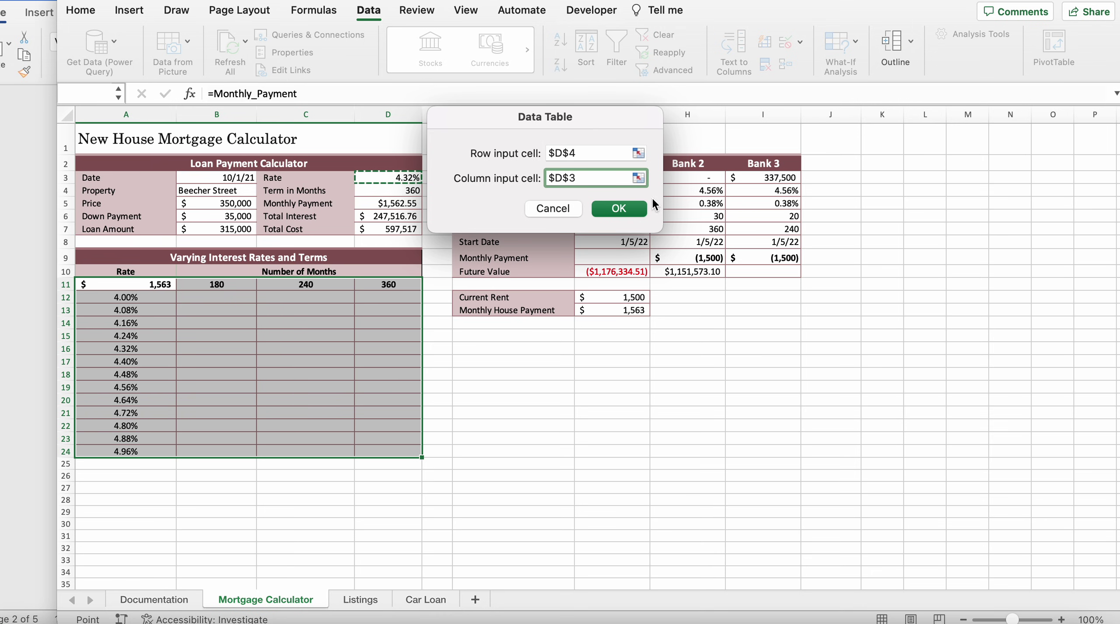
click(625, 209)
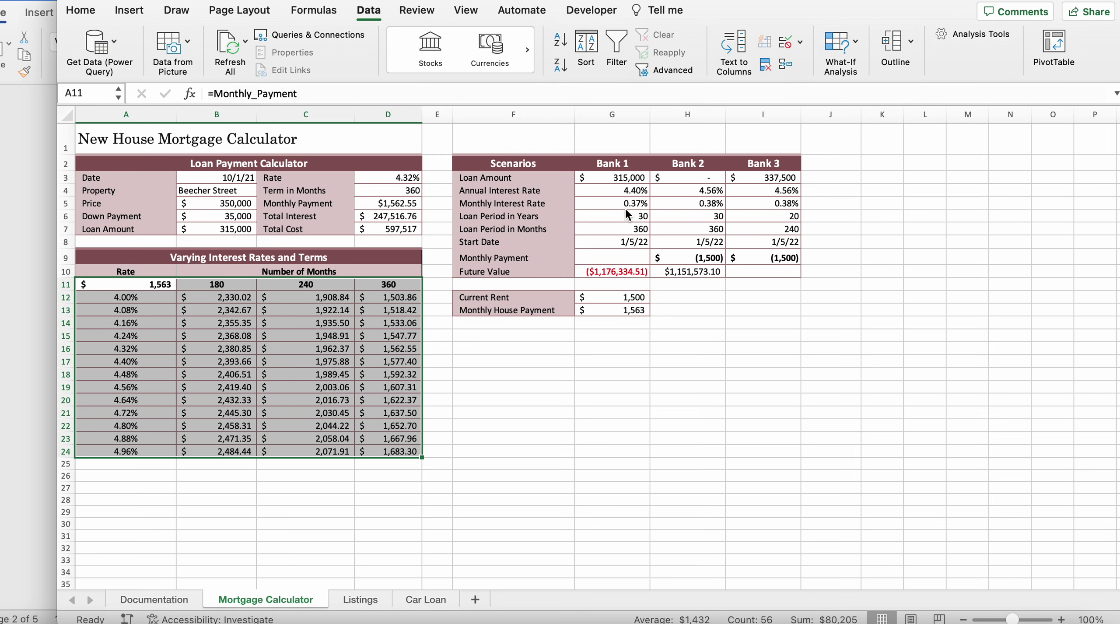
click(469, 439)
- Start an Equal To conditional formatting Highlight Cells rule for the interest rates in A12:A24, consulting the Word instructions first
click(4, 449)
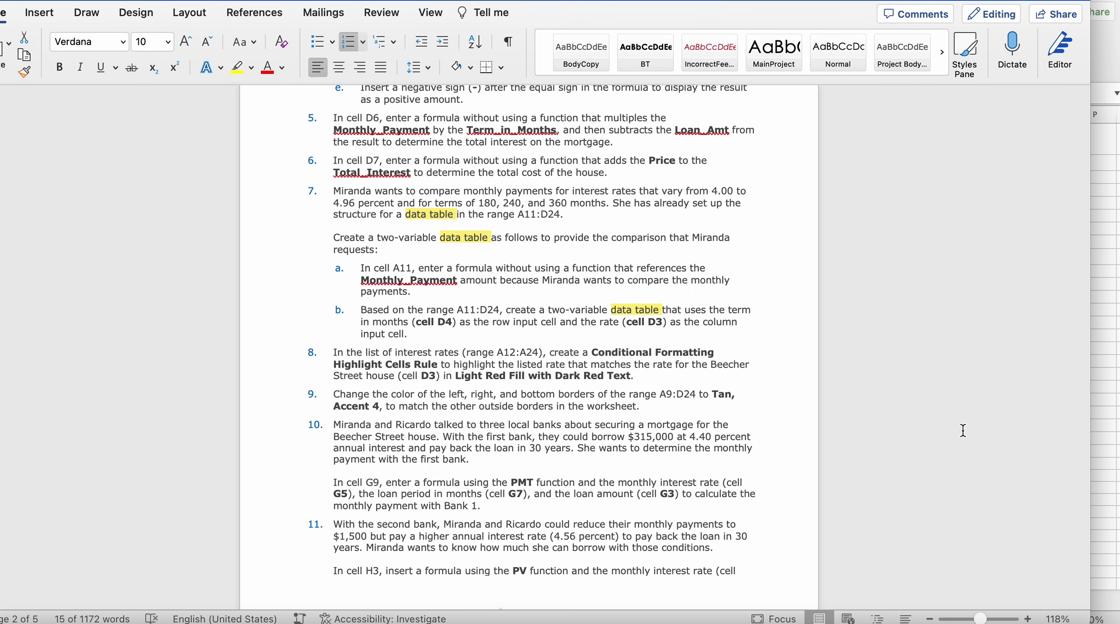
click(1110, 327)
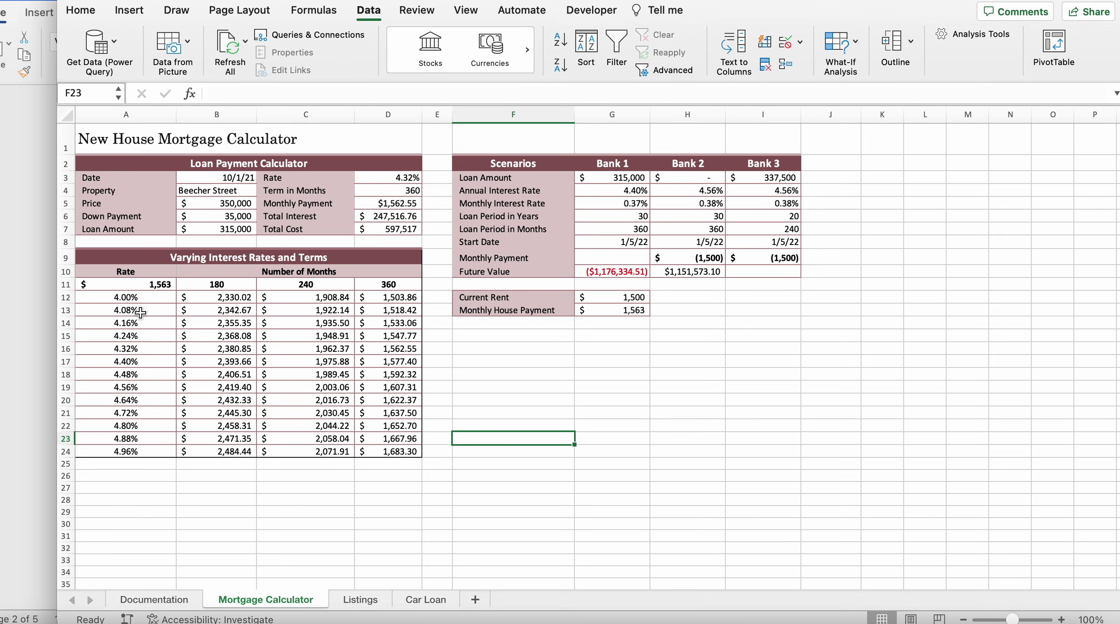
click(112, 311)
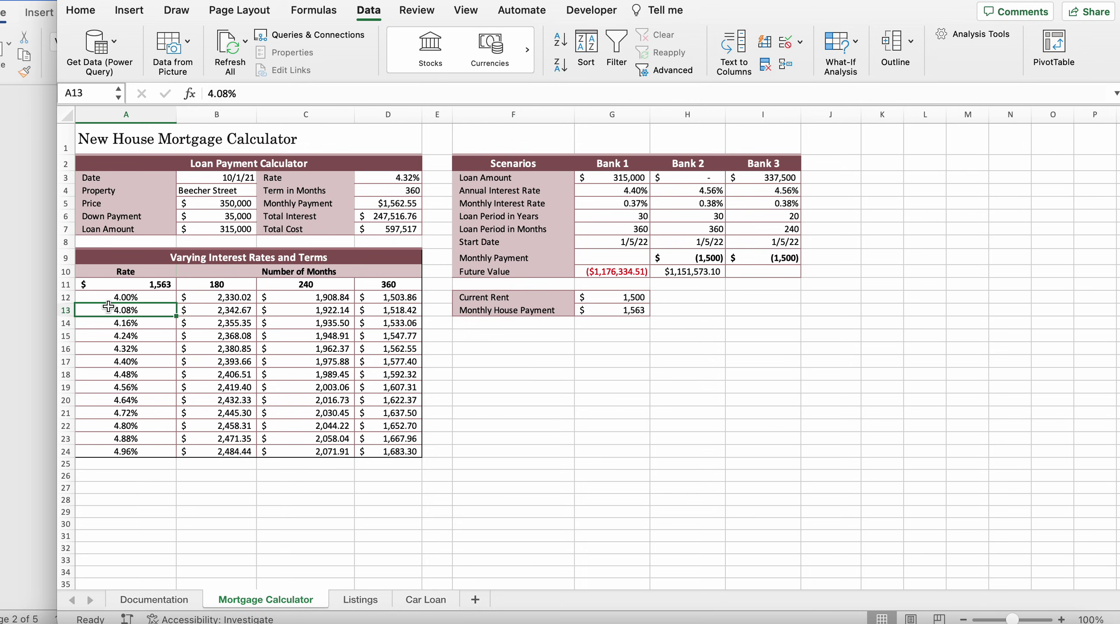
click(107, 297)
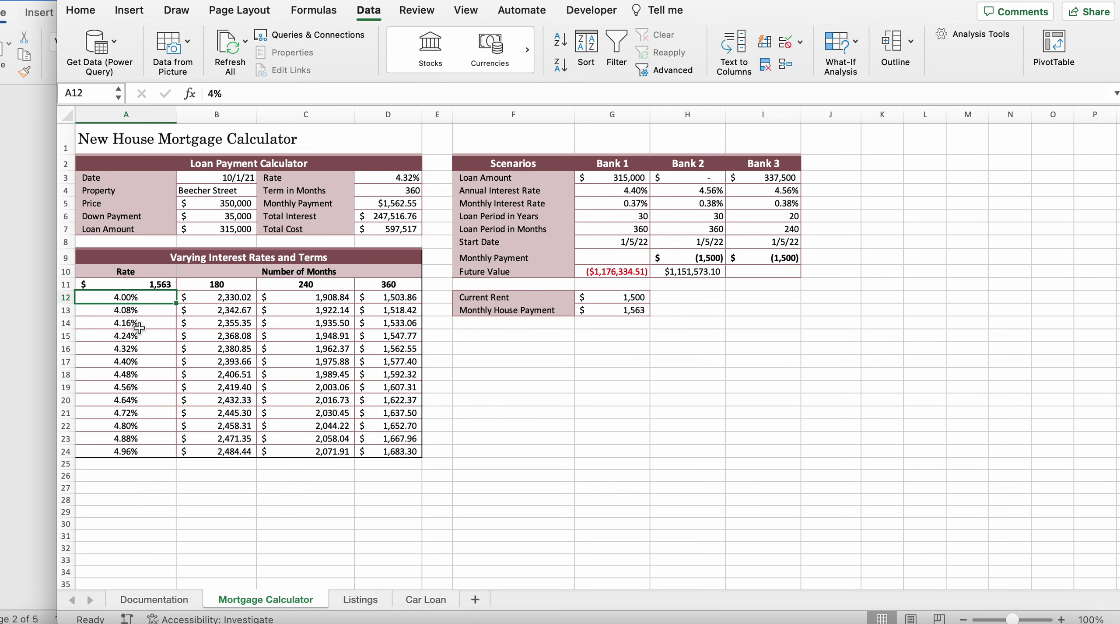
key(super+shift+Down)
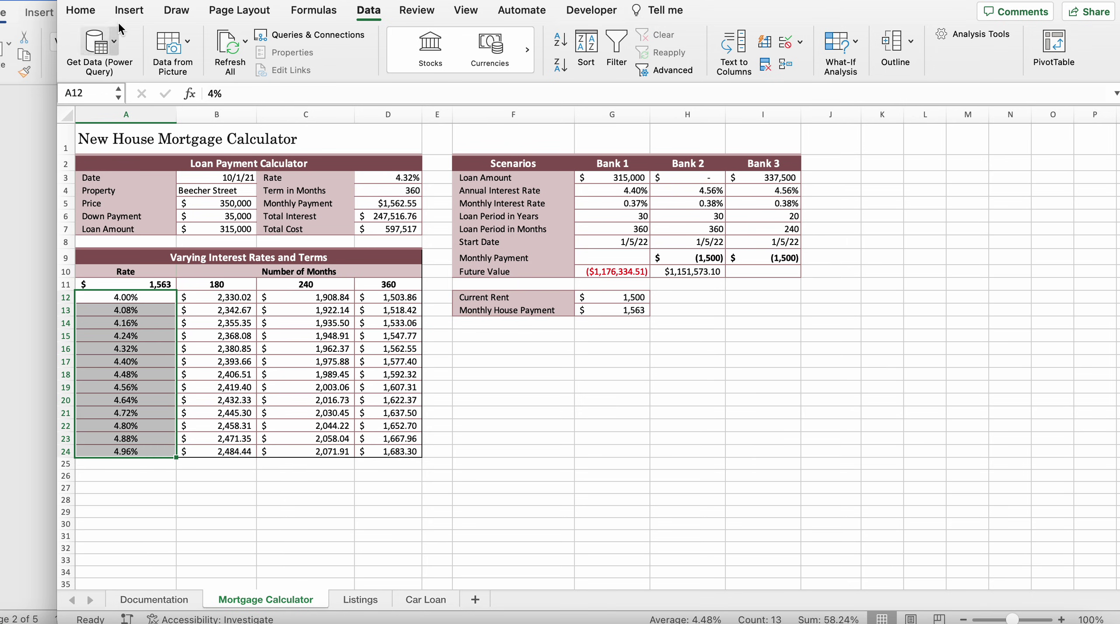
click(93, 13)
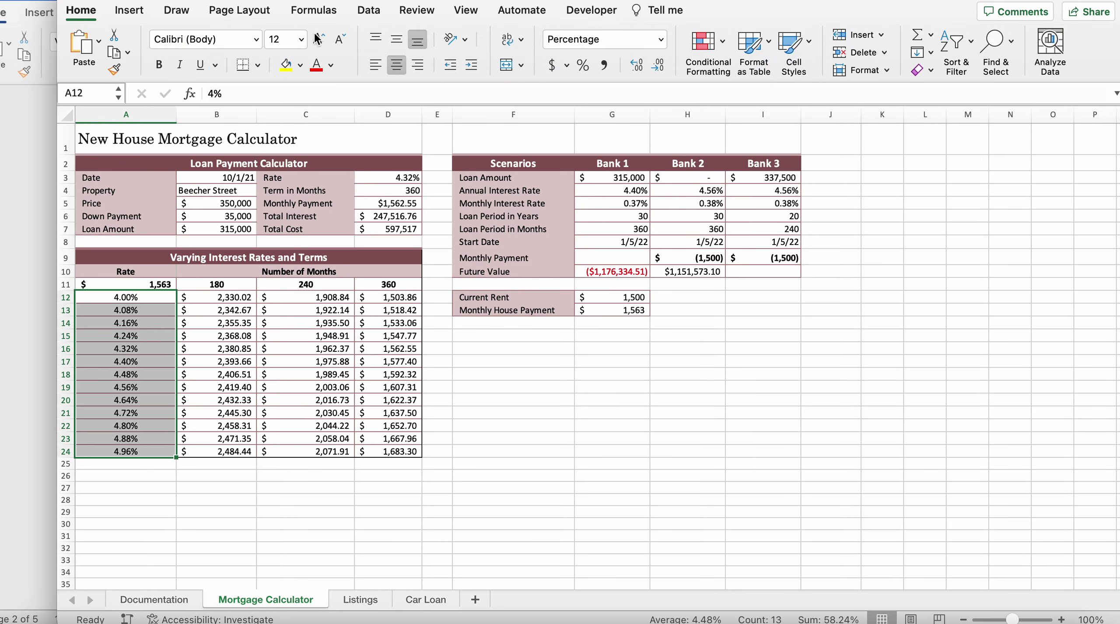
click(728, 63)
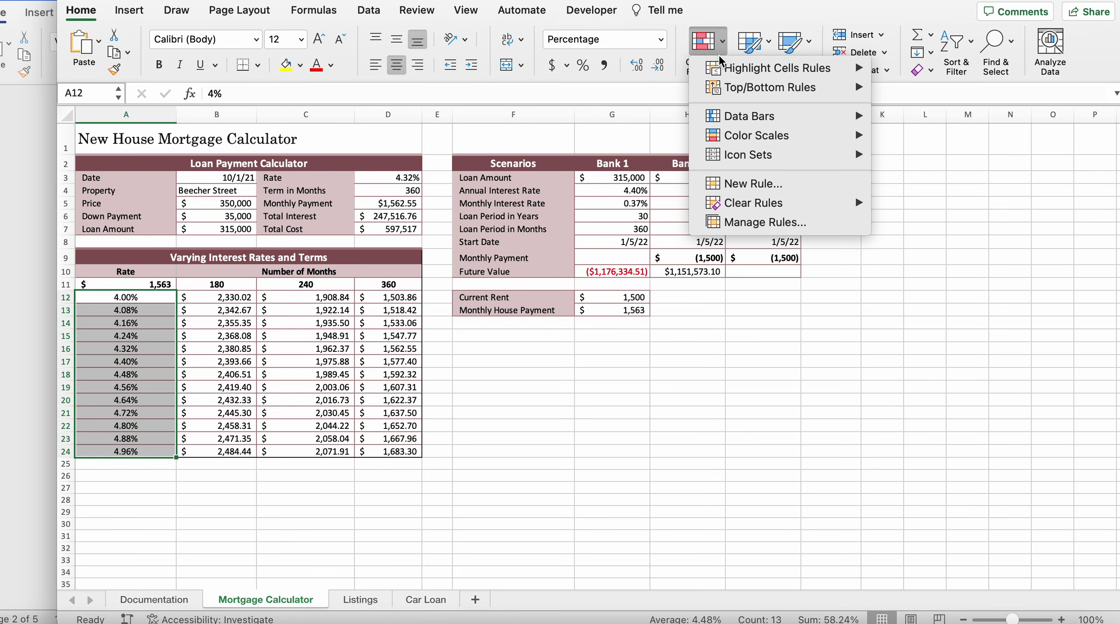
mouse_move(717, 70)
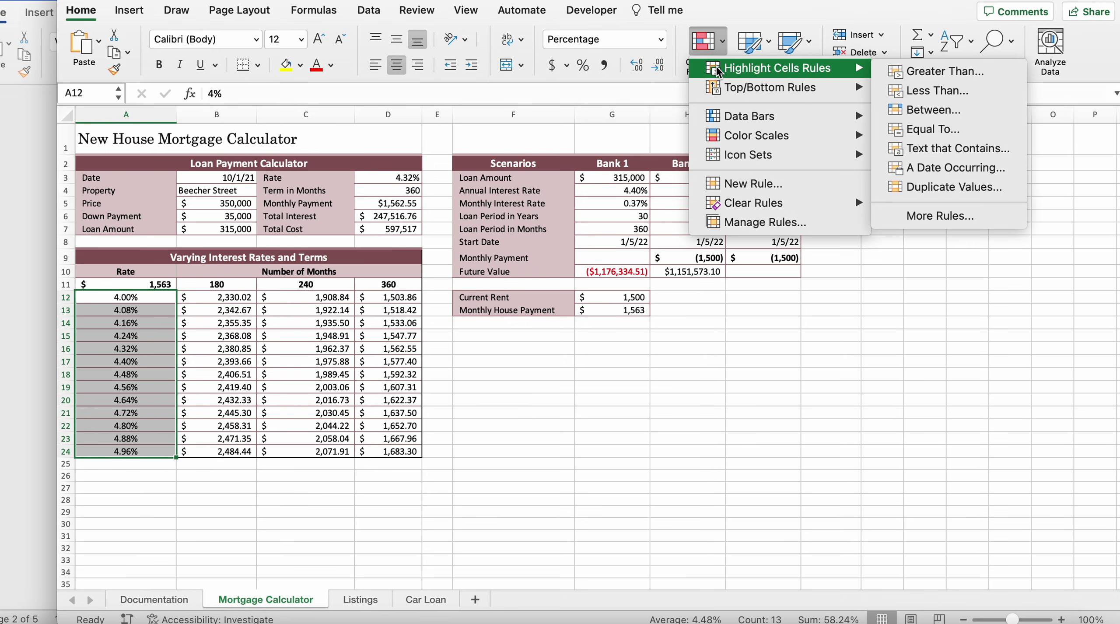
click(936, 134)
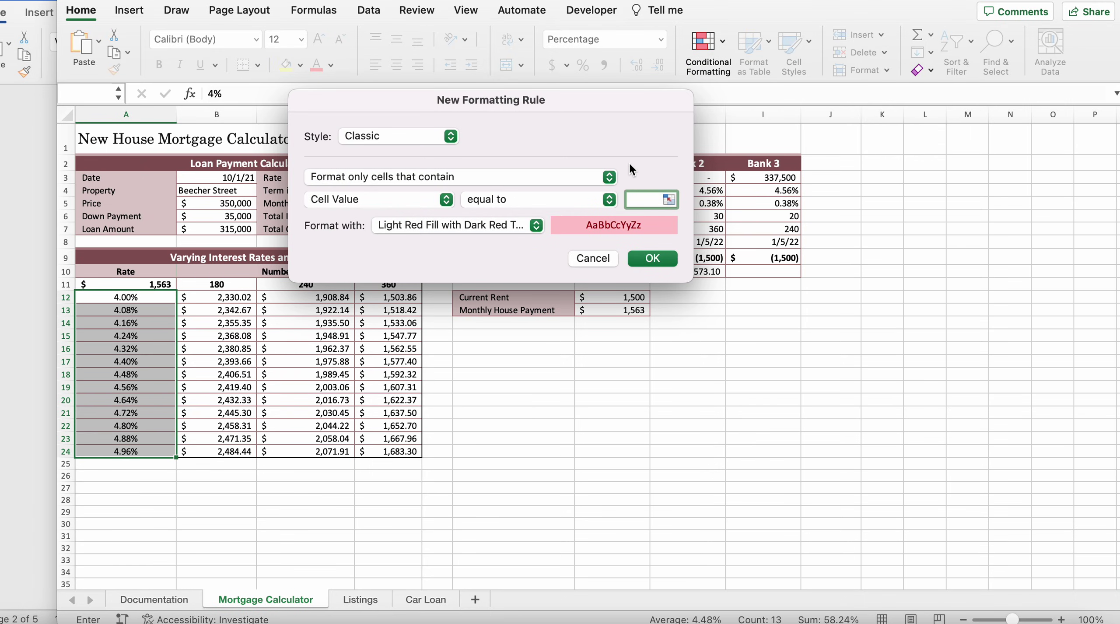
drag(374, 97, 539, 109)
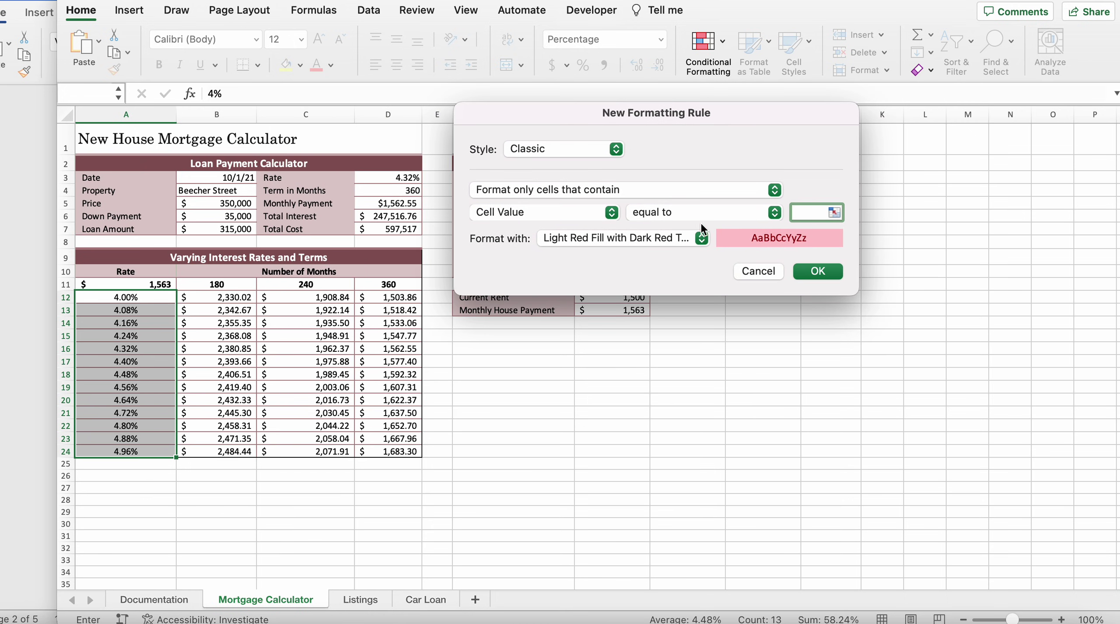
- Set the rule's comparison value to =$D$3 and apply it with Light Red Fill with Dark Red Text
click(49, 157)
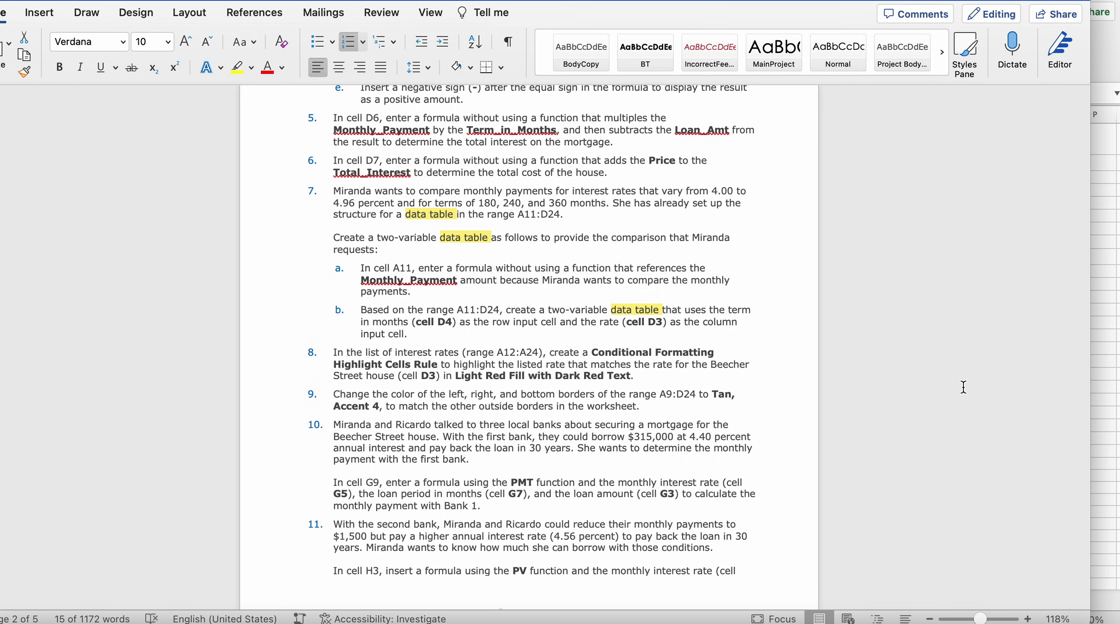
click(1091, 352)
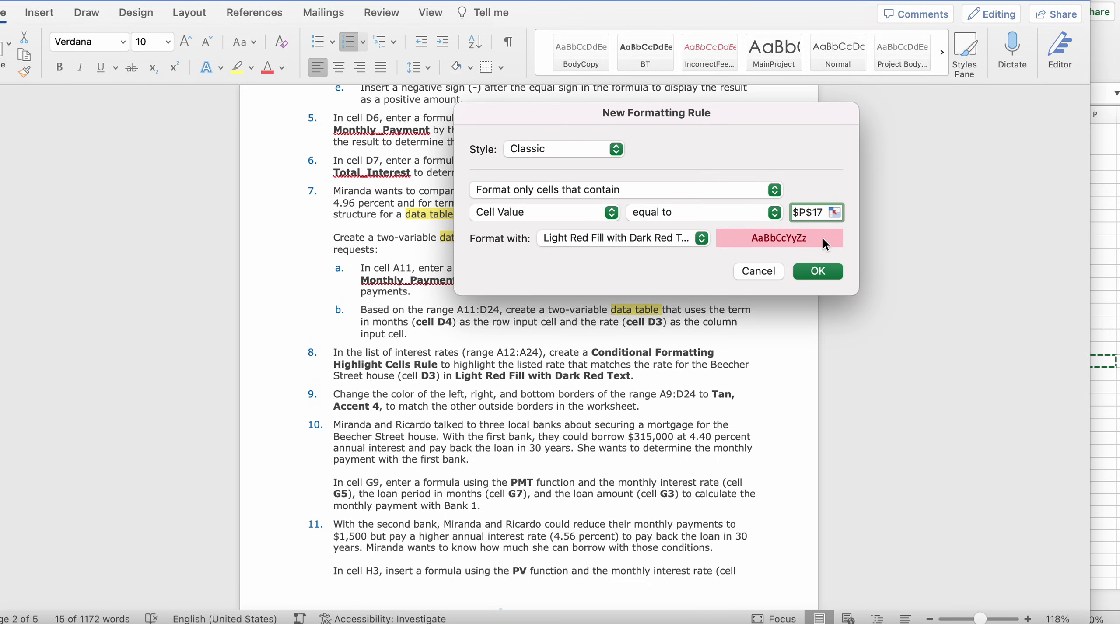
triple_click(803, 213)
text(=$D$17)
click(834, 213)
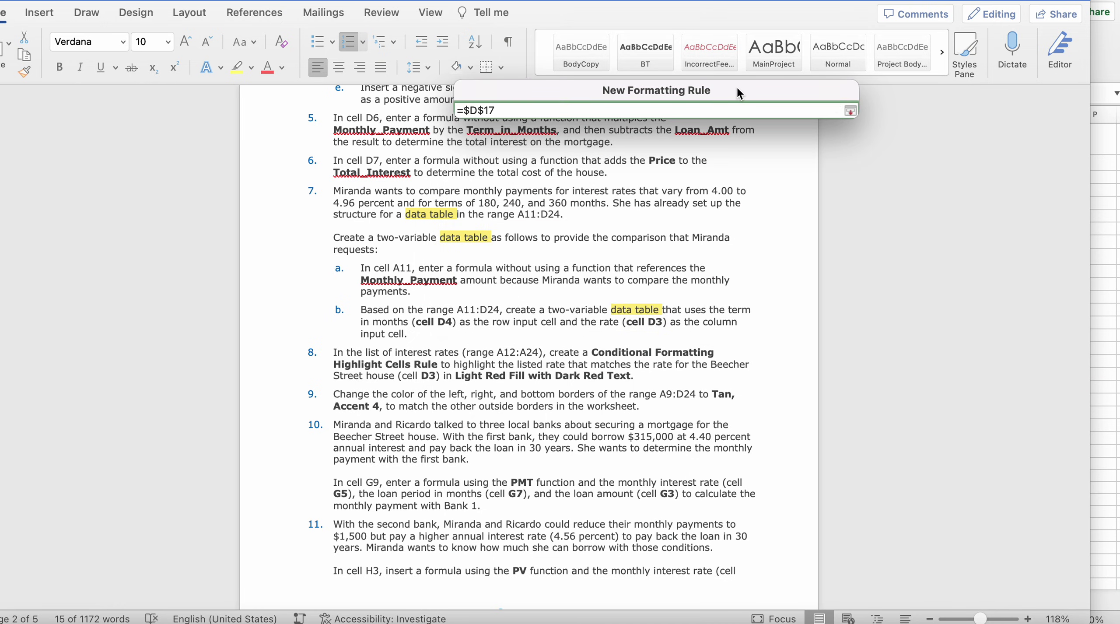
key(BackSpace)
key(BackSpace)
text(3)
key(Return)
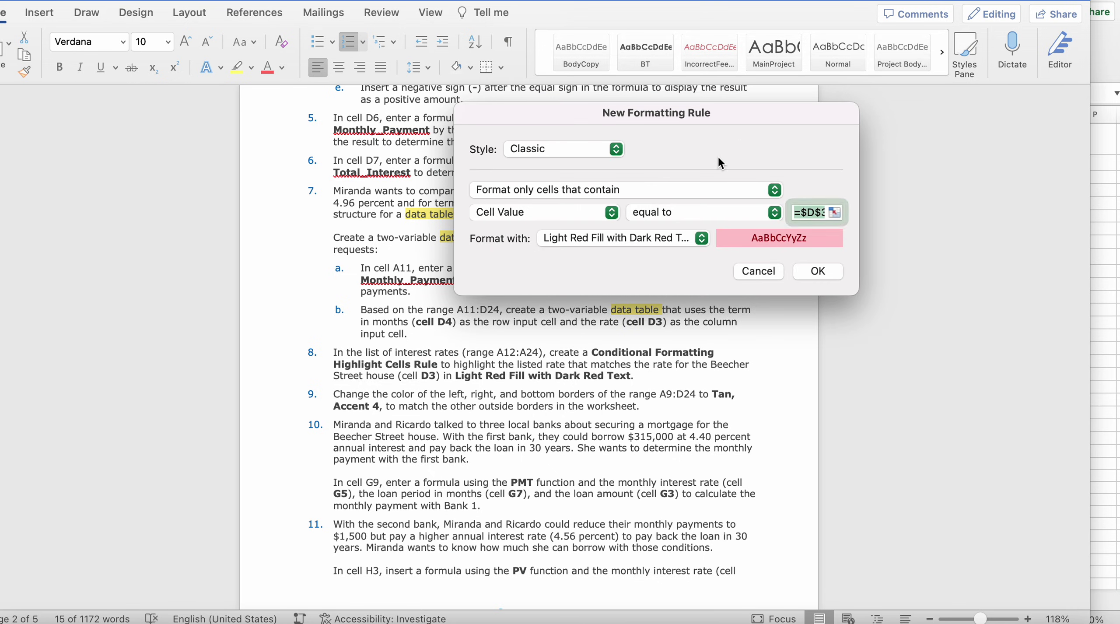
click(811, 272)
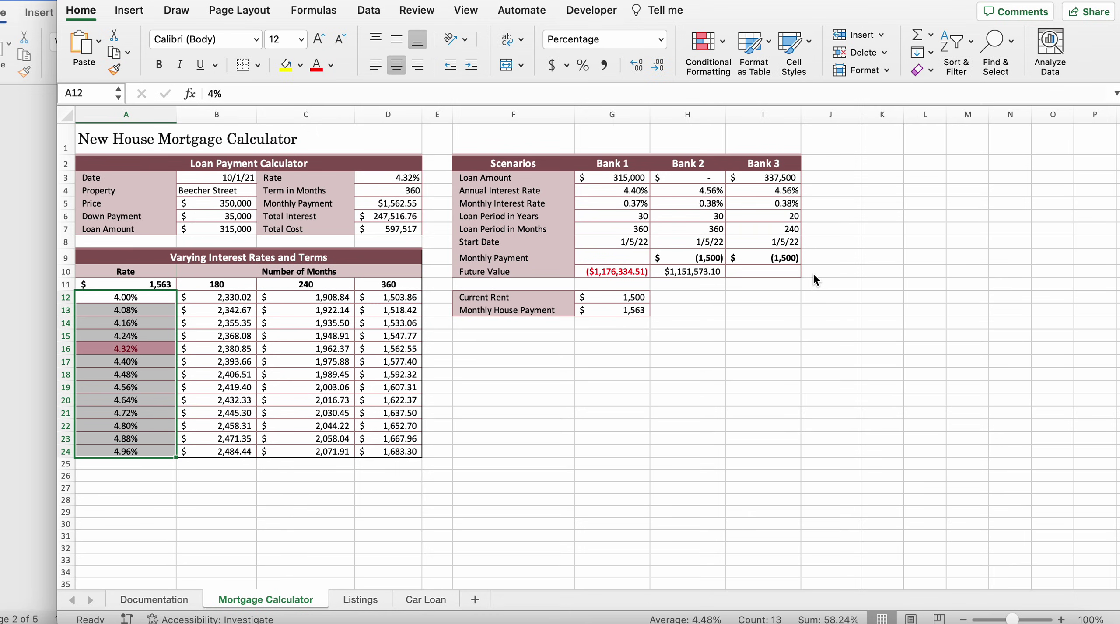
click(158, 361)
click(137, 347)
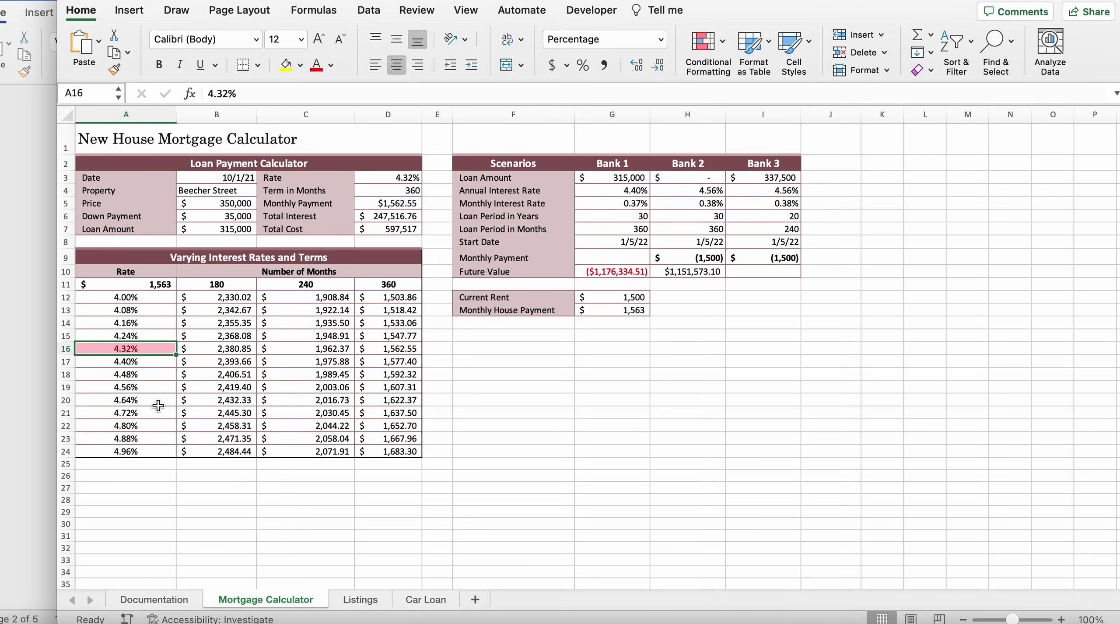
- Consult the border instruction in the Word document and select the range A9:D24 in the Excel worksheet
click(16, 321)
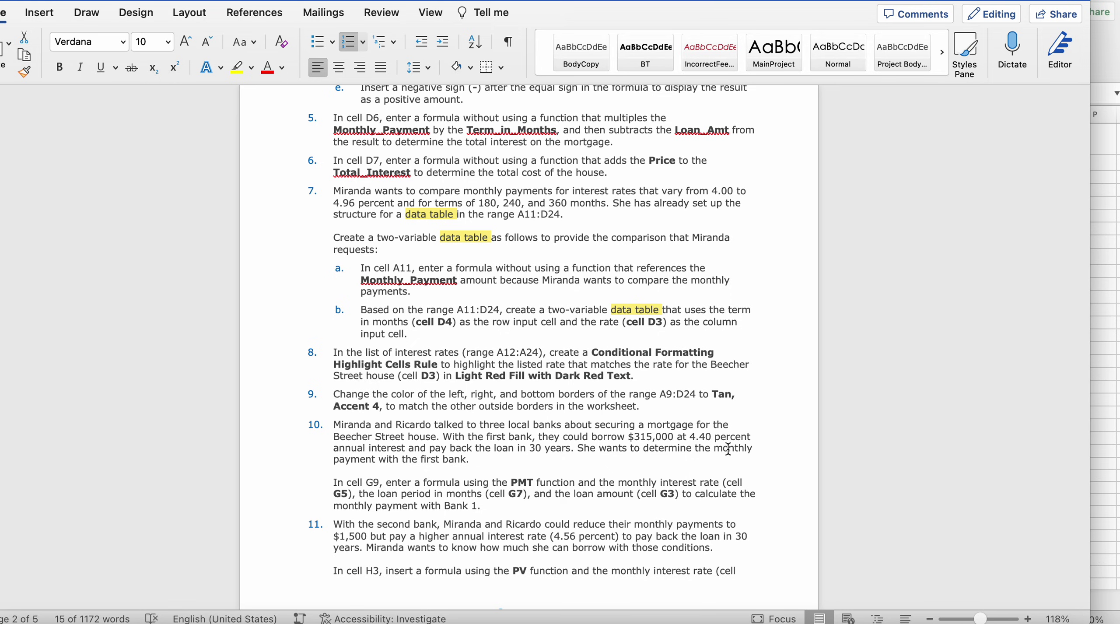
click(1100, 450)
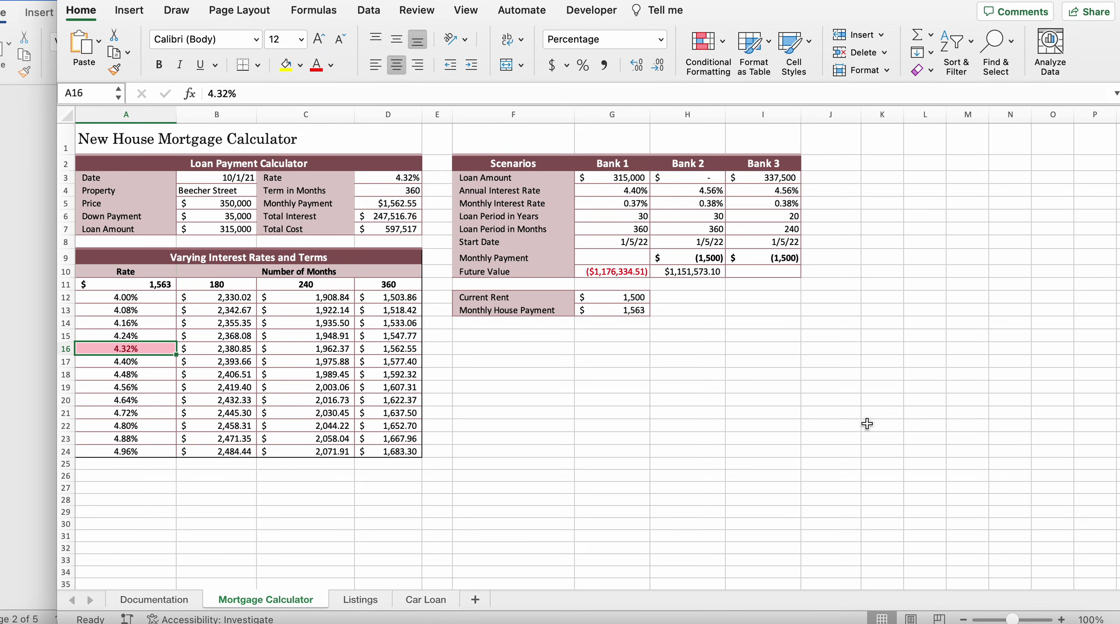
click(127, 258)
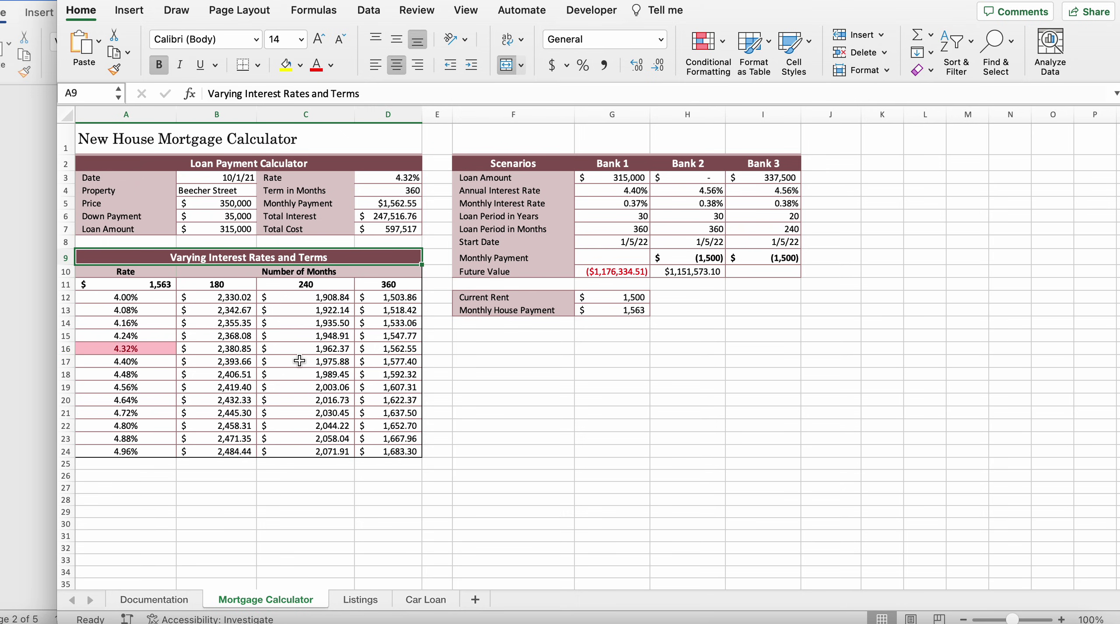
key(super+a)
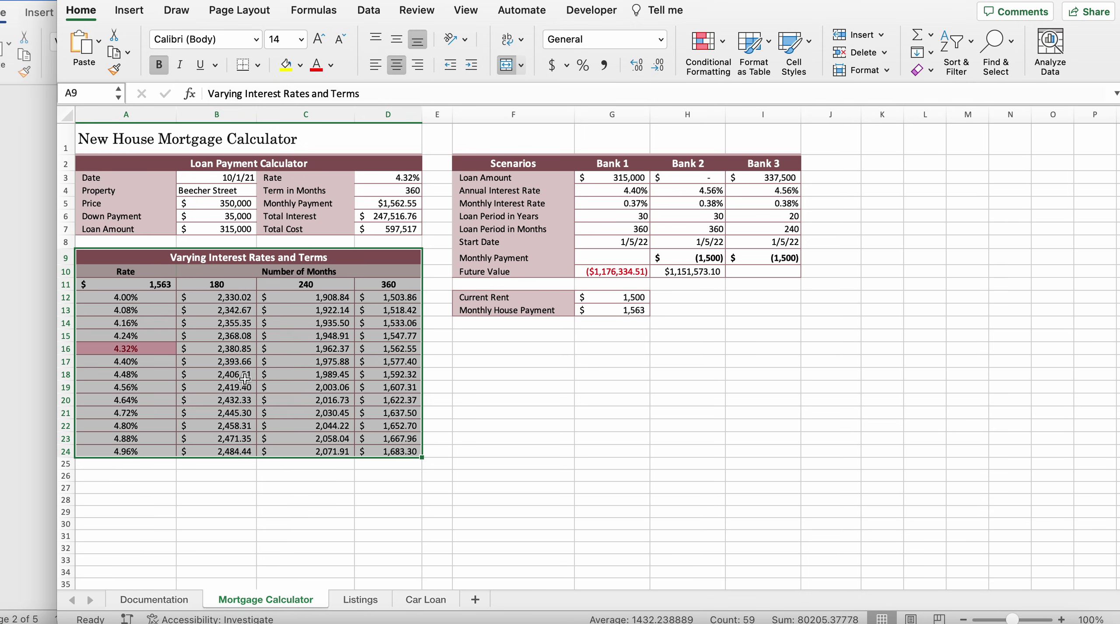
key(super+Tab)
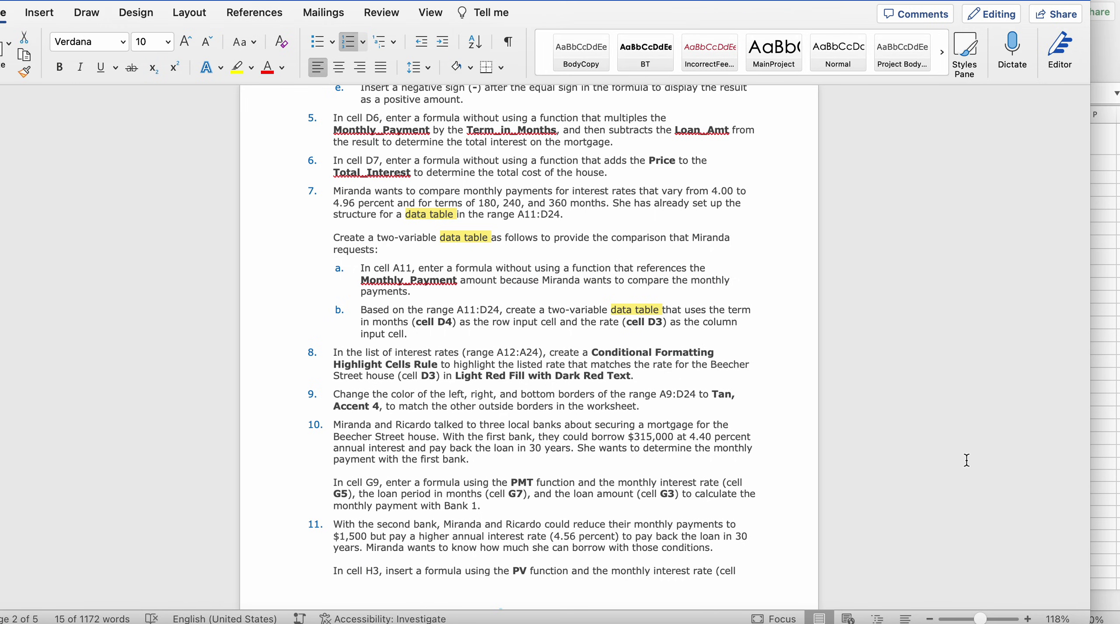
click(1110, 433)
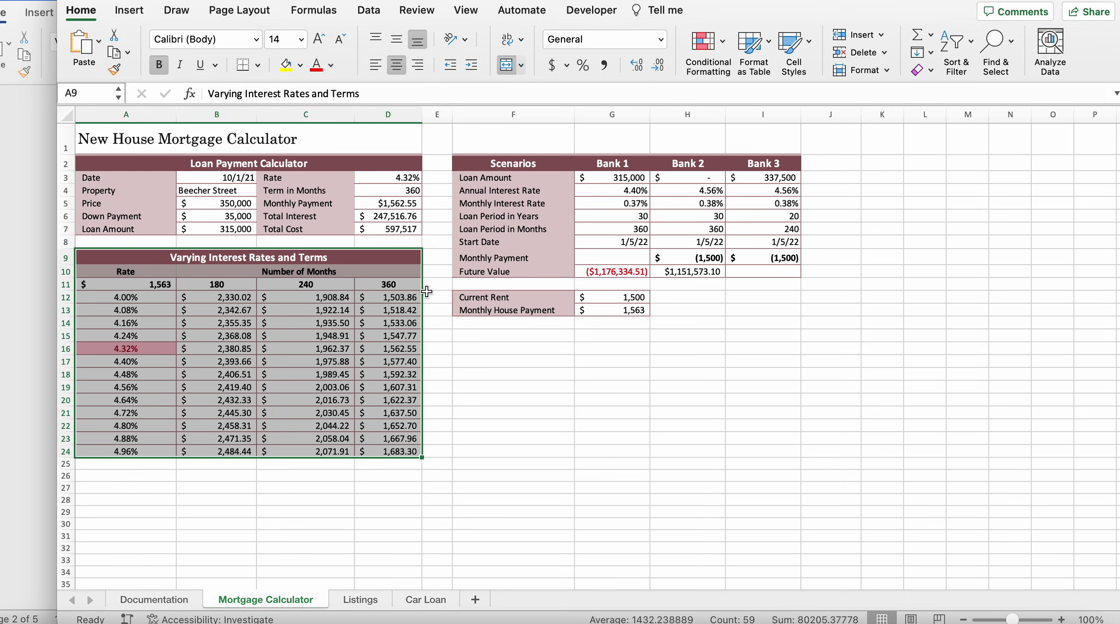
- Change the left, bottom and right border color of A9:D24 to Tan, Accent 4 through the cell border formatting
click(258, 66)
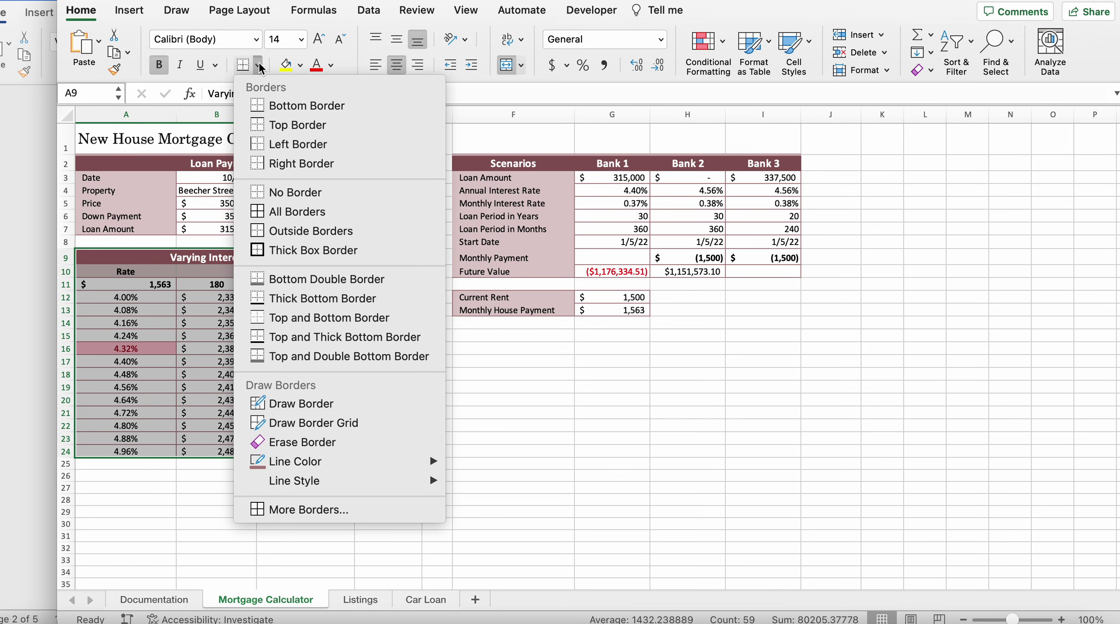
click(383, 509)
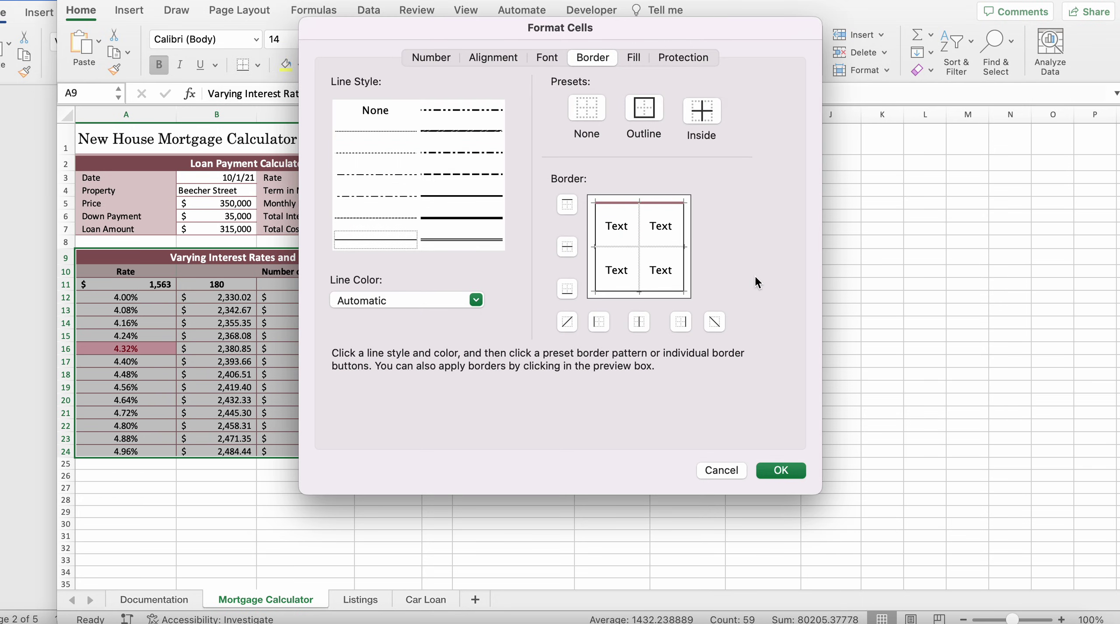
click(595, 233)
click(595, 233)
click(475, 299)
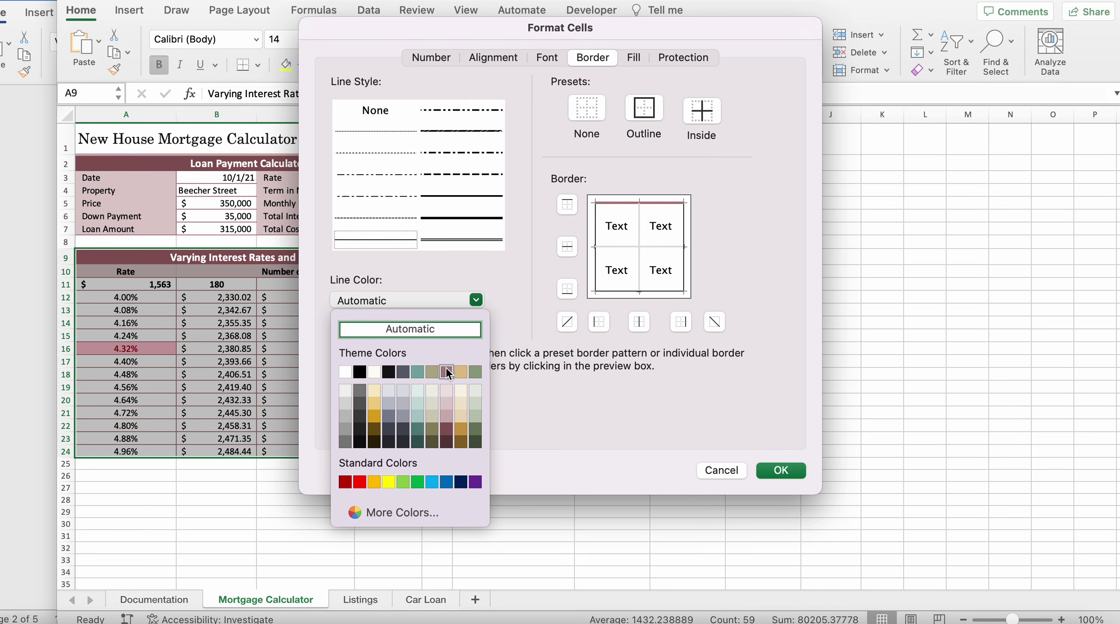
click(446, 368)
click(474, 300)
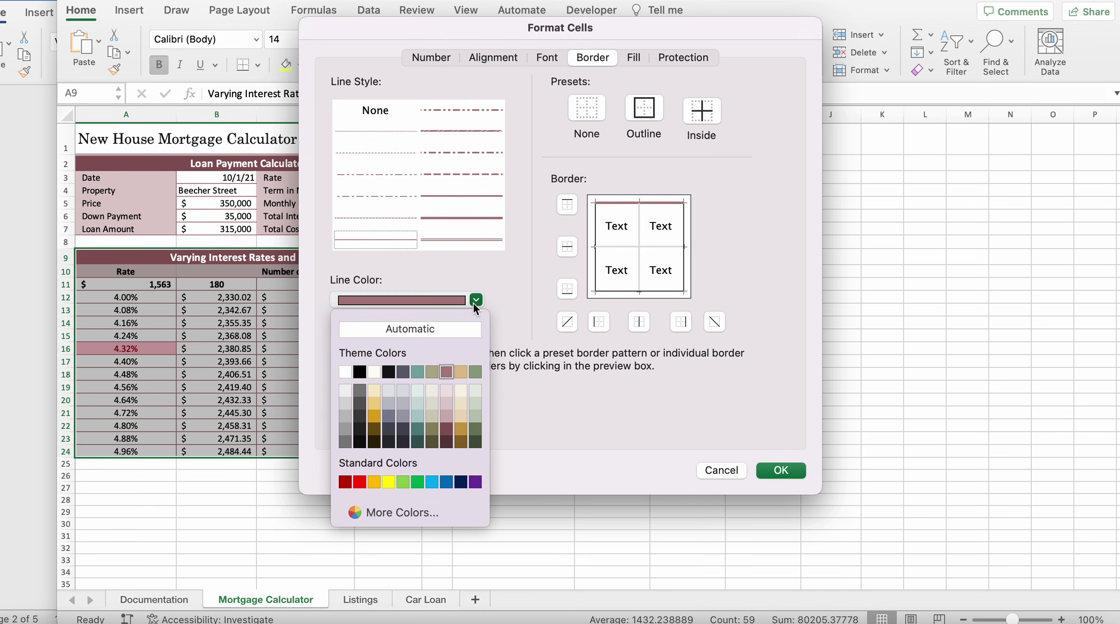
click(446, 371)
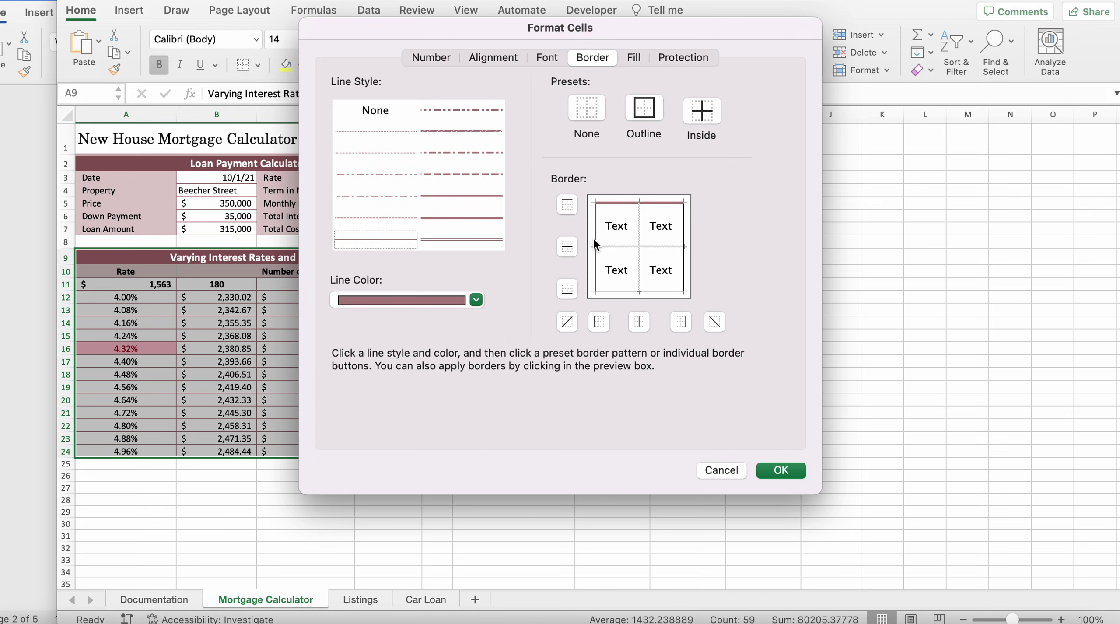
click(646, 289)
click(684, 276)
click(781, 470)
click(436, 486)
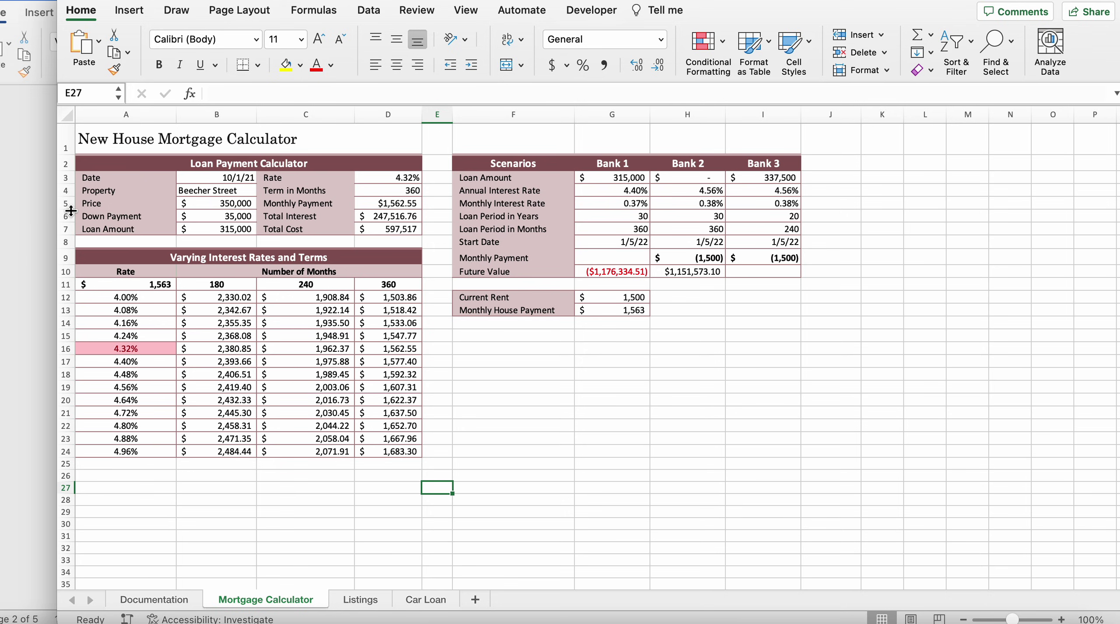
- Check the theme color name of the Tan, Accent 4 swatch among the border line colors
click(257, 66)
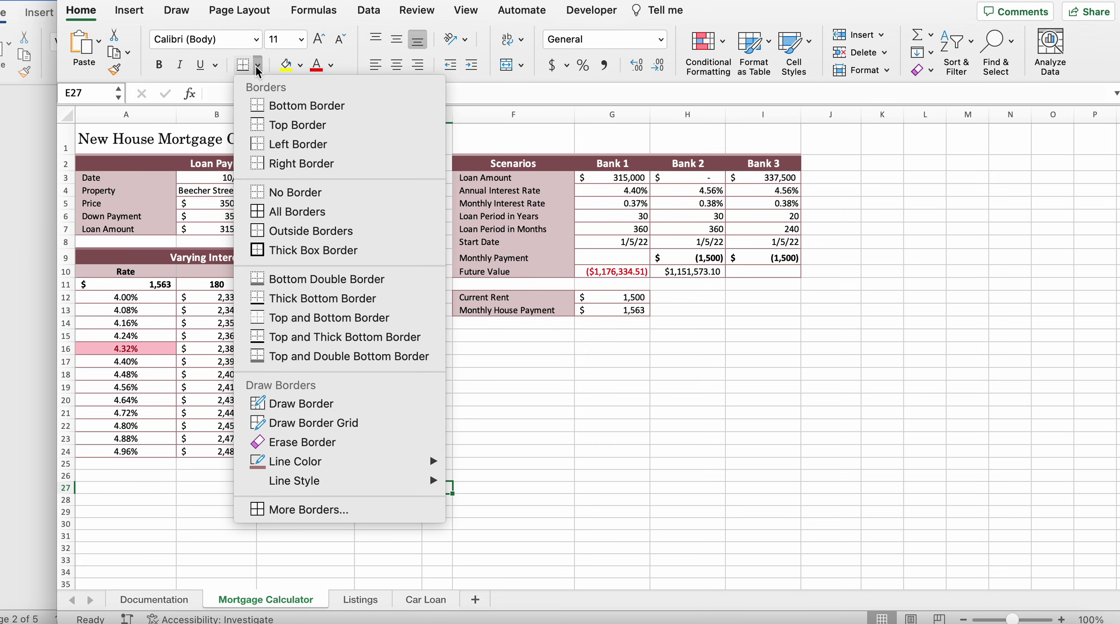
mouse_move(267, 460)
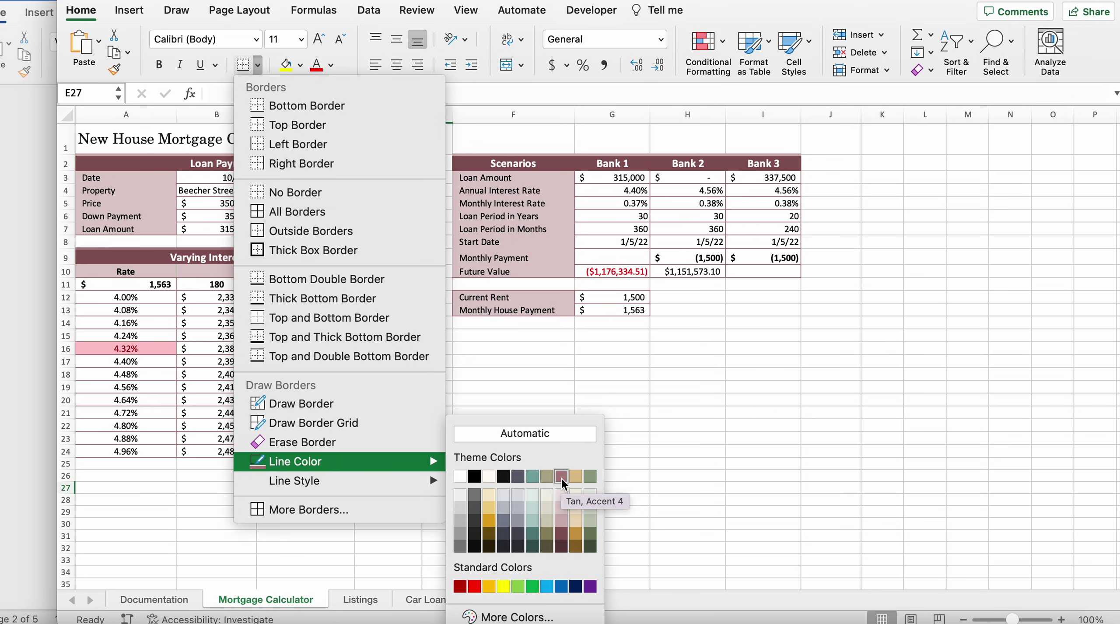
click(761, 424)
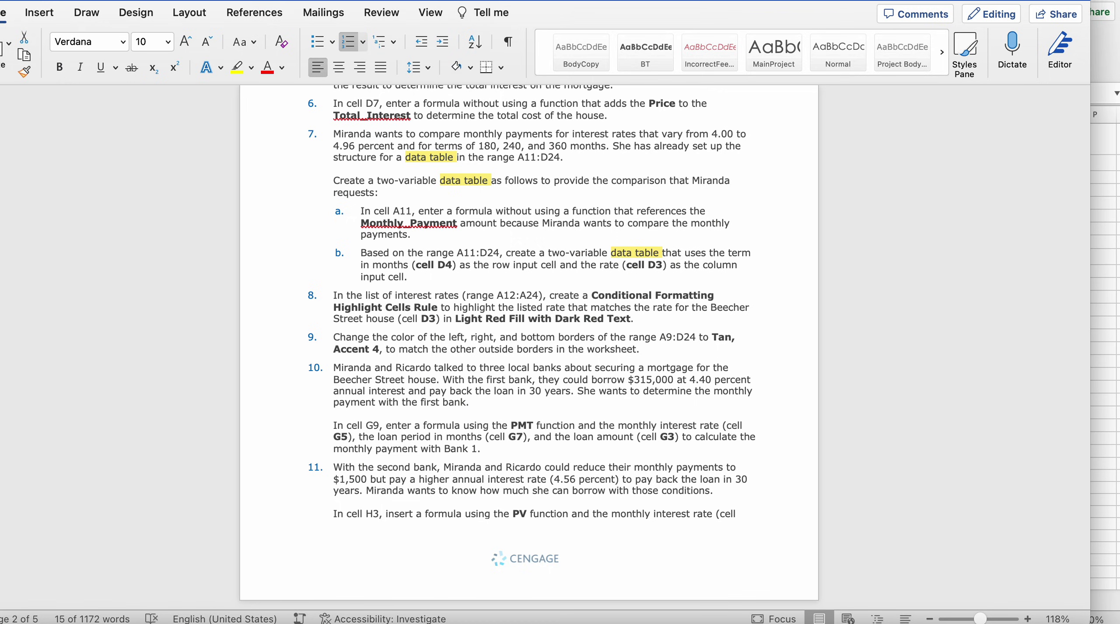
- Consult instruction 10 in Word, and enter =PMT(G5,G7,G3) in G9 of the Excel worksheet for Bank 1's monthly payment
click(19, 409)
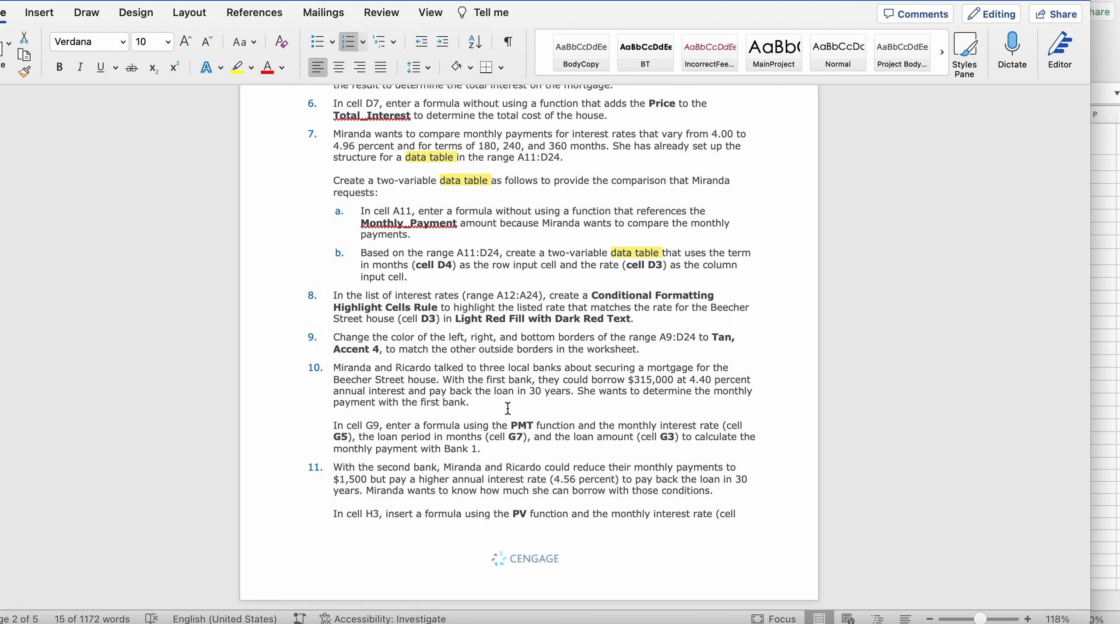
click(1096, 424)
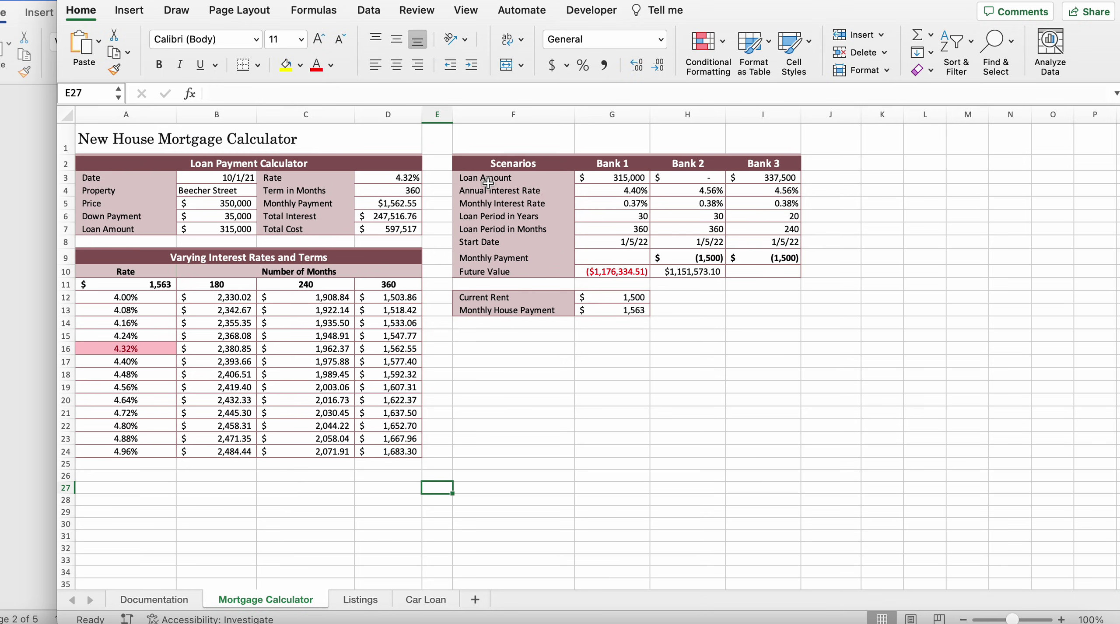
click(630, 260)
text(=)
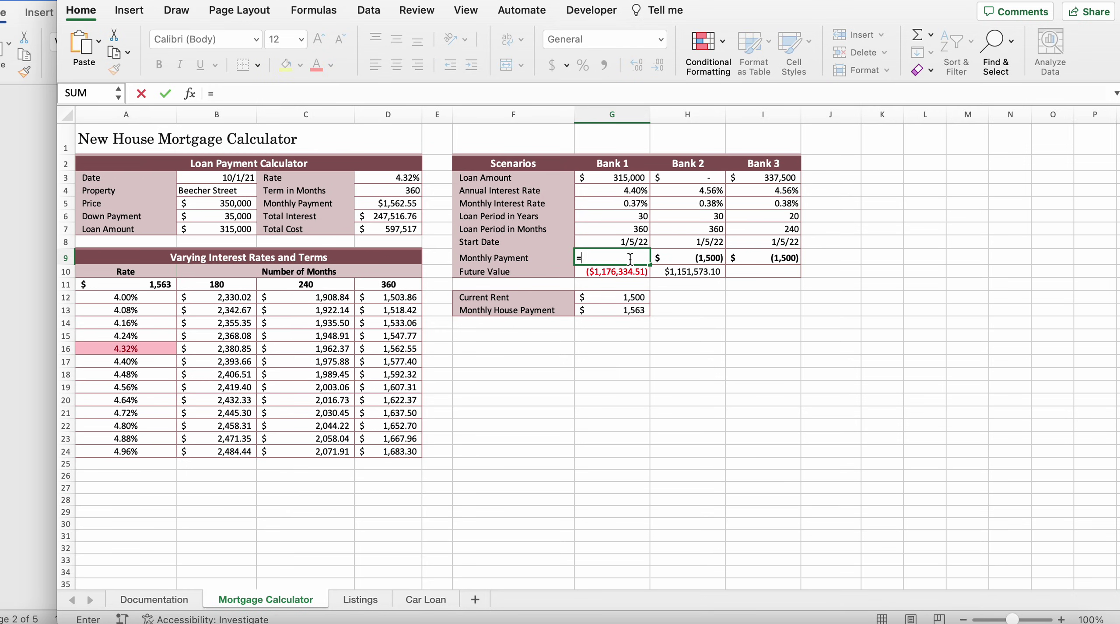
text(pmt)
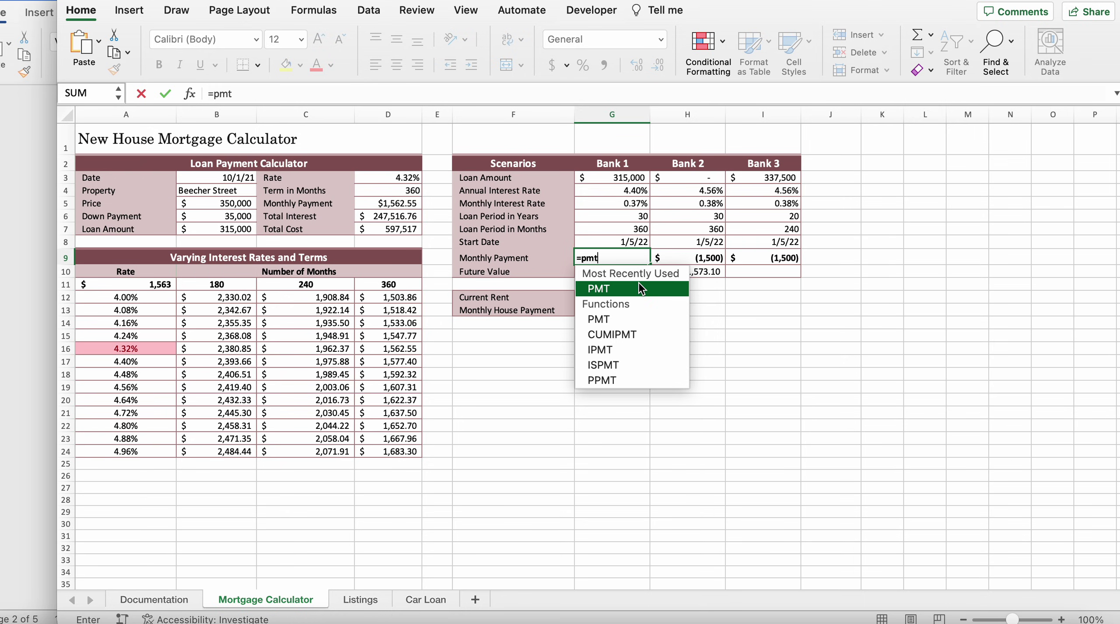
double_click(641, 289)
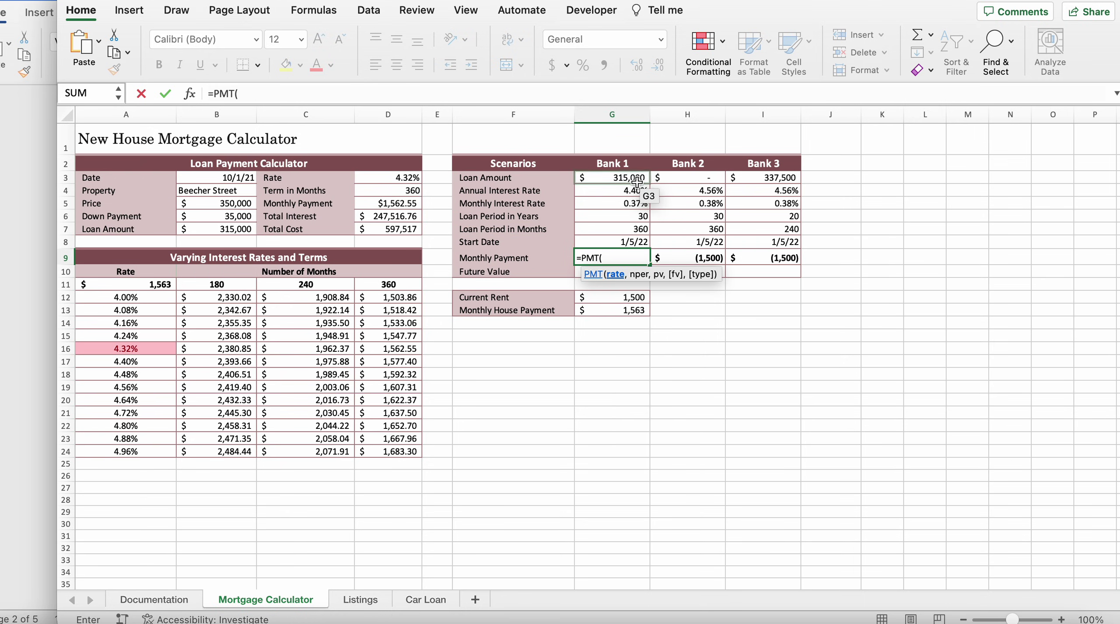
click(603, 203)
text(,)
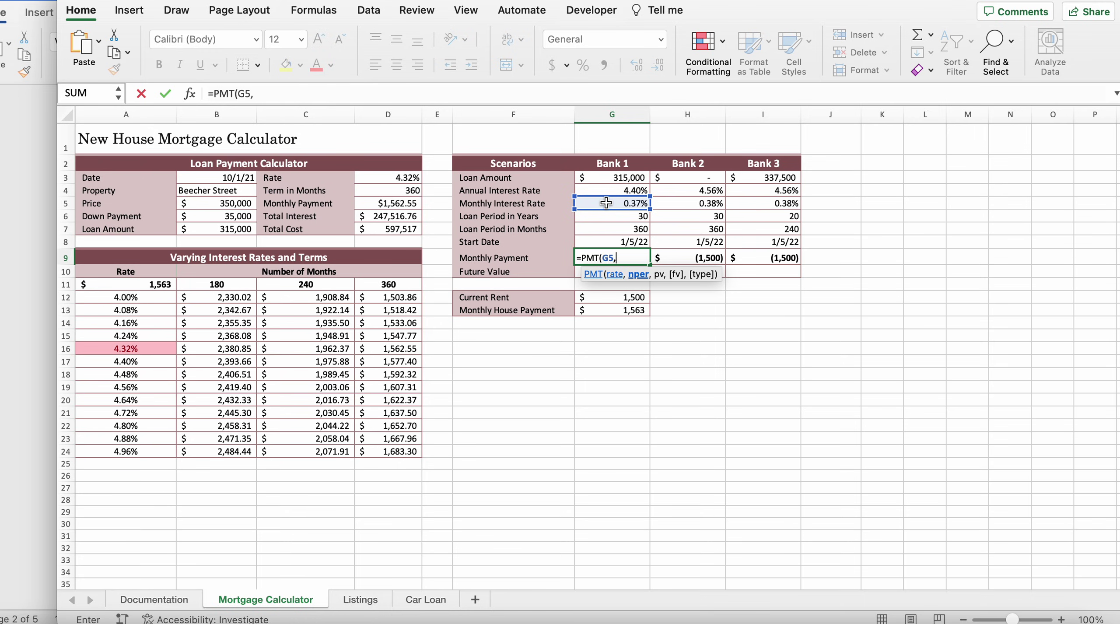
click(609, 230)
text(,)
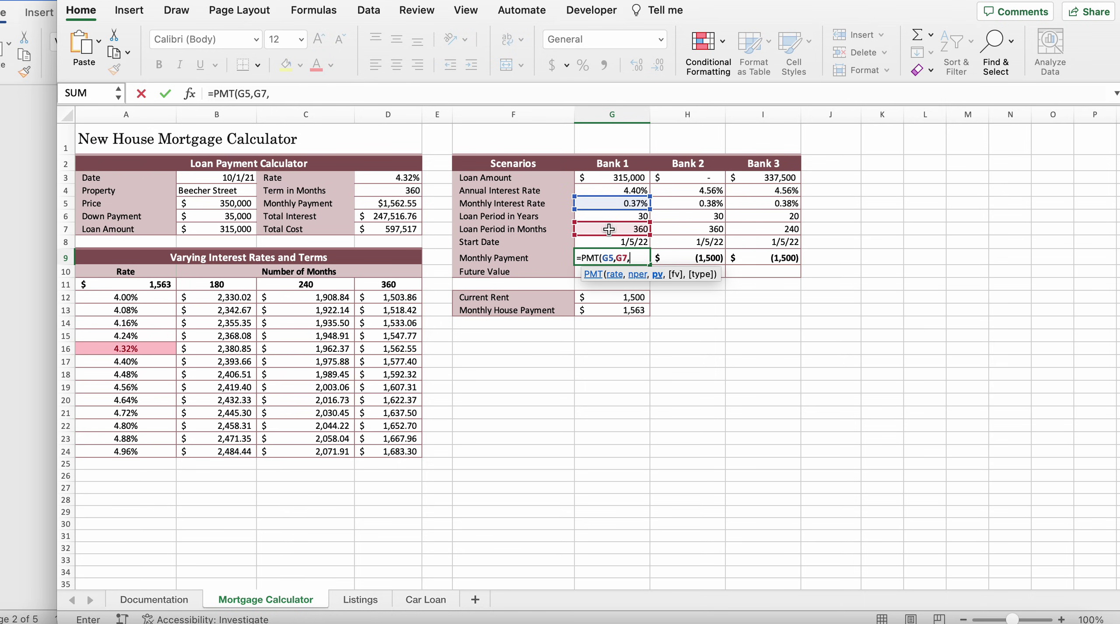
click(621, 179)
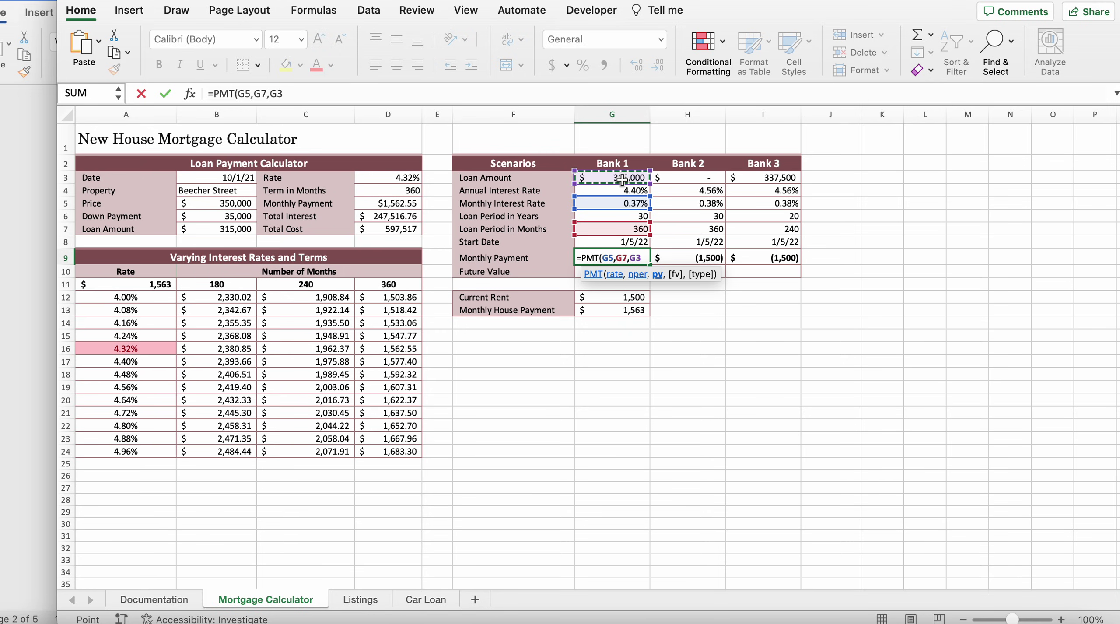
key(Return)
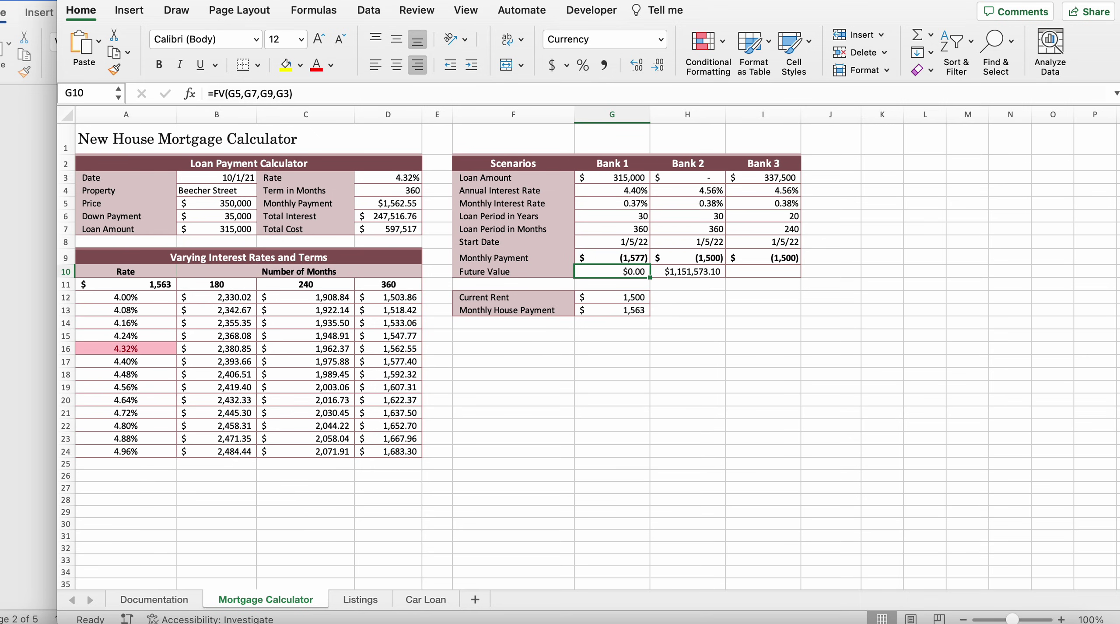
- Switch to the Word instructions, read item 11 about Bank 2's loan amount through the following page, and return to the Excel workbook
click(3, 431)
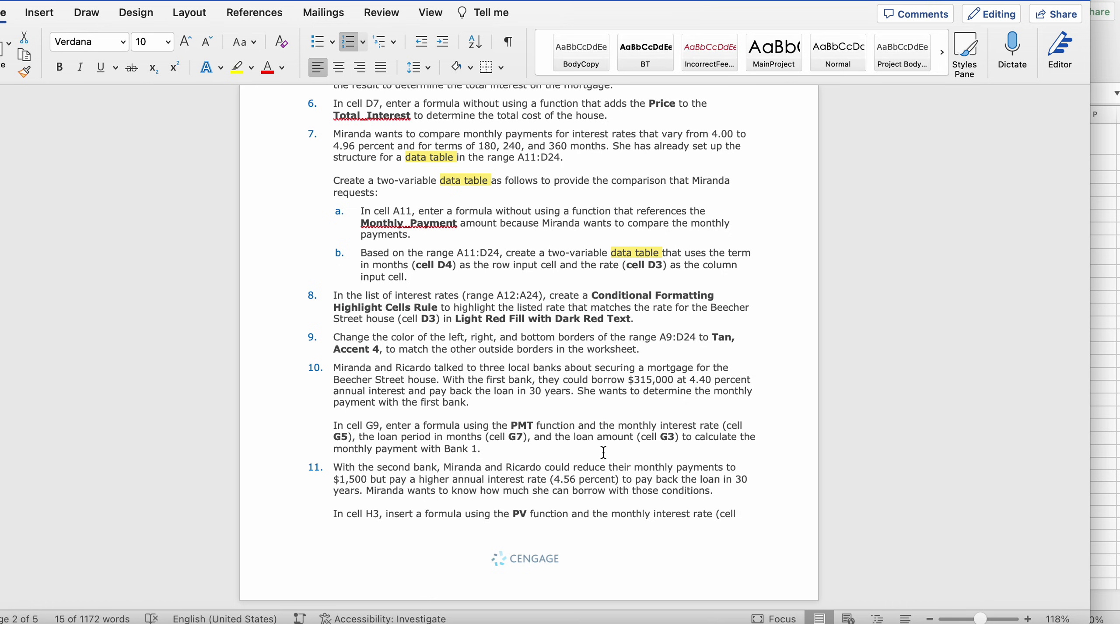
scroll(603, 452, up, 1)
scroll(603, 452, down, 5)
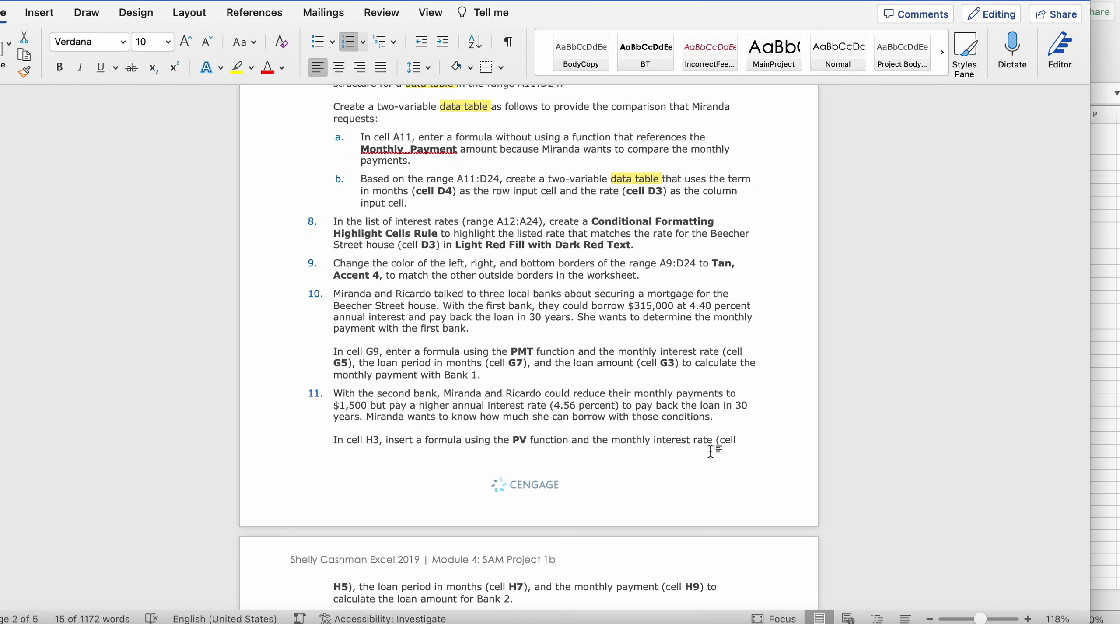
scroll(416, 498, down, 4)
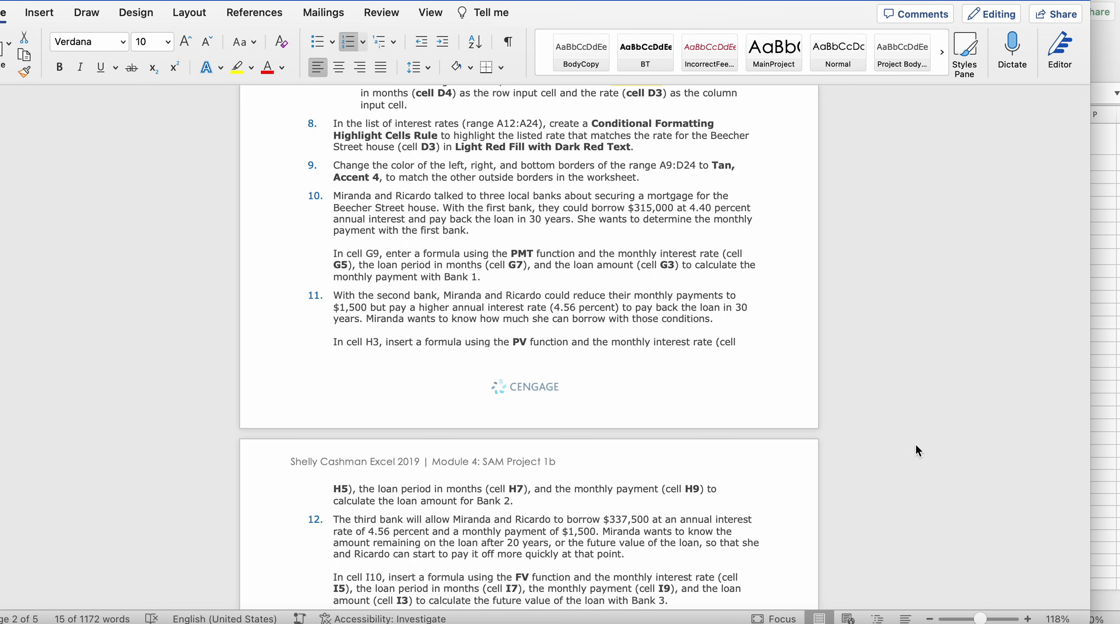
click(1105, 378)
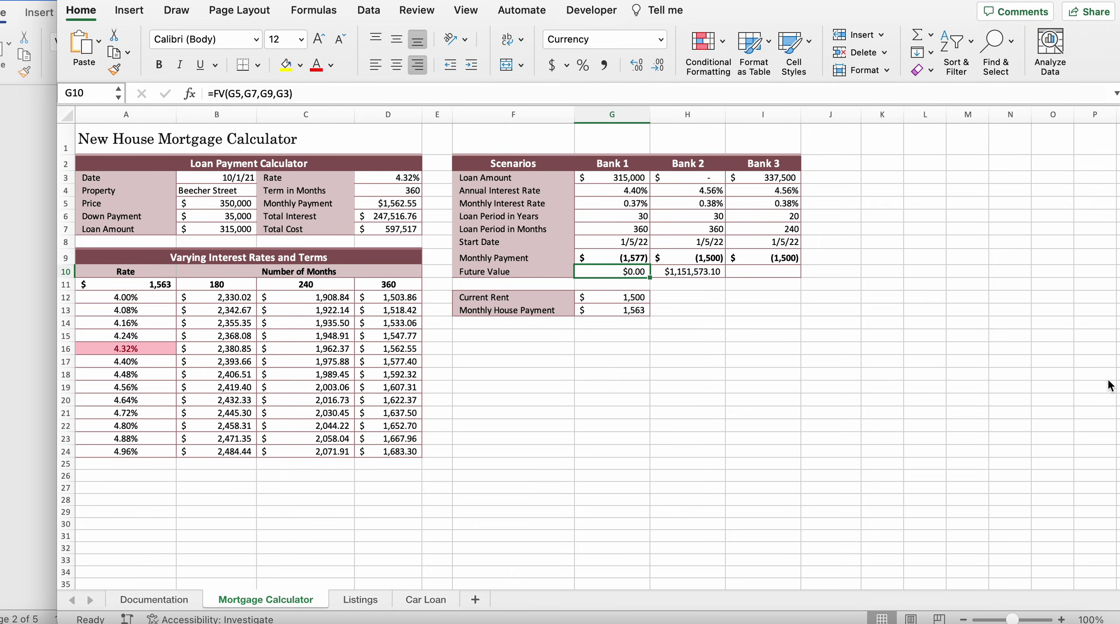
- Replace the content of H3 with =PV(H5,H7,H9) to calculate Bank 2's loan amount
double_click(691, 179)
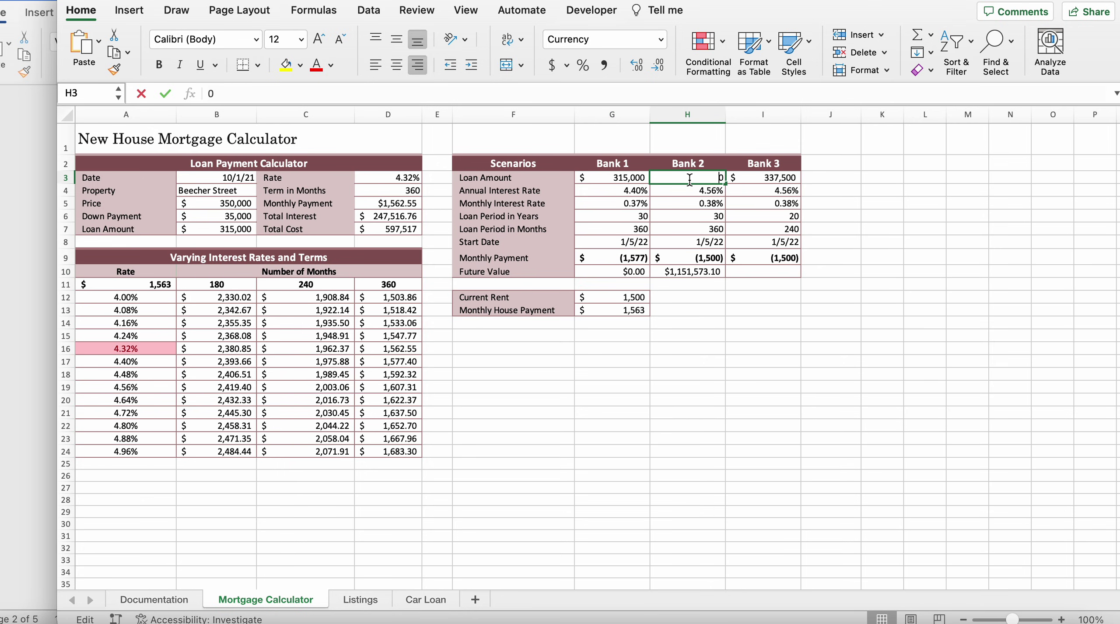
key(BackSpace)
text(=)
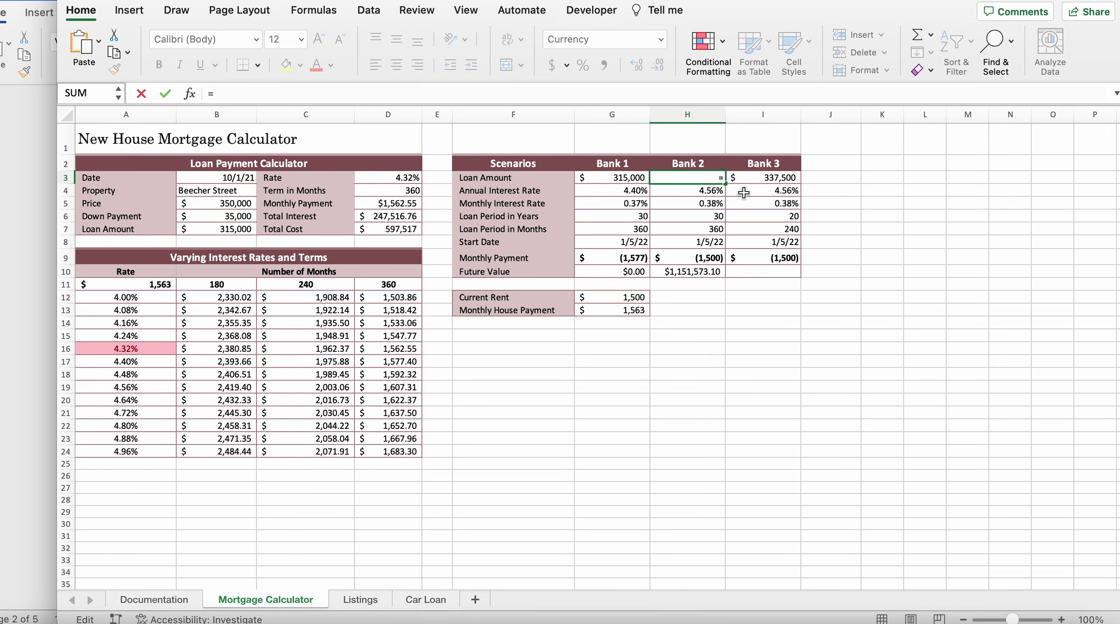
text(pv)
key(Tab)
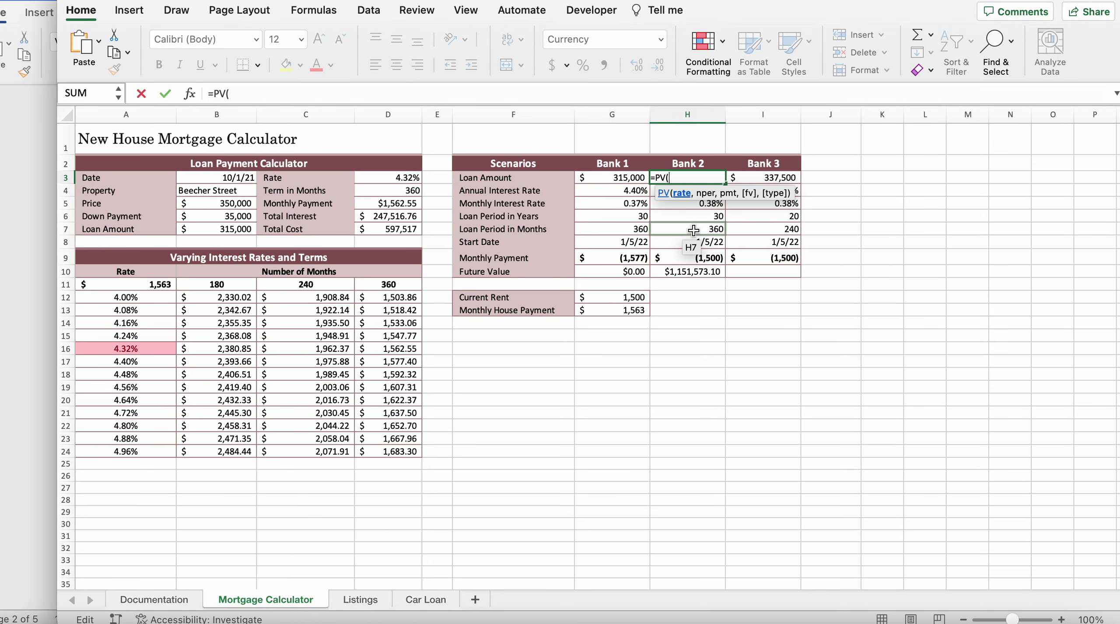
click(687, 209)
text(,)
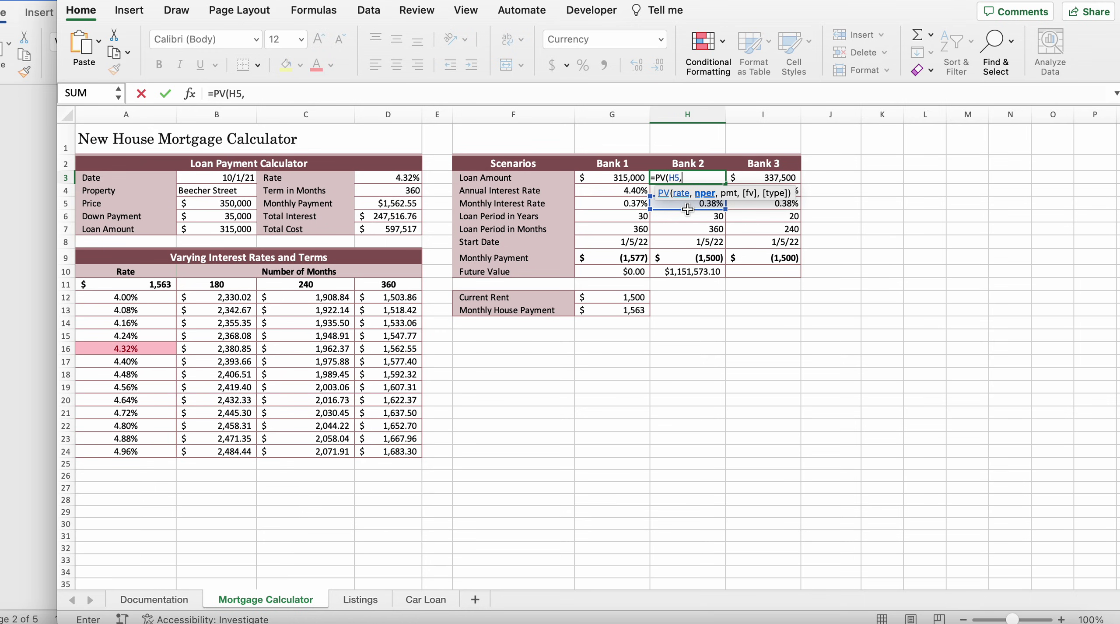
click(684, 233)
text(,)
click(679, 261)
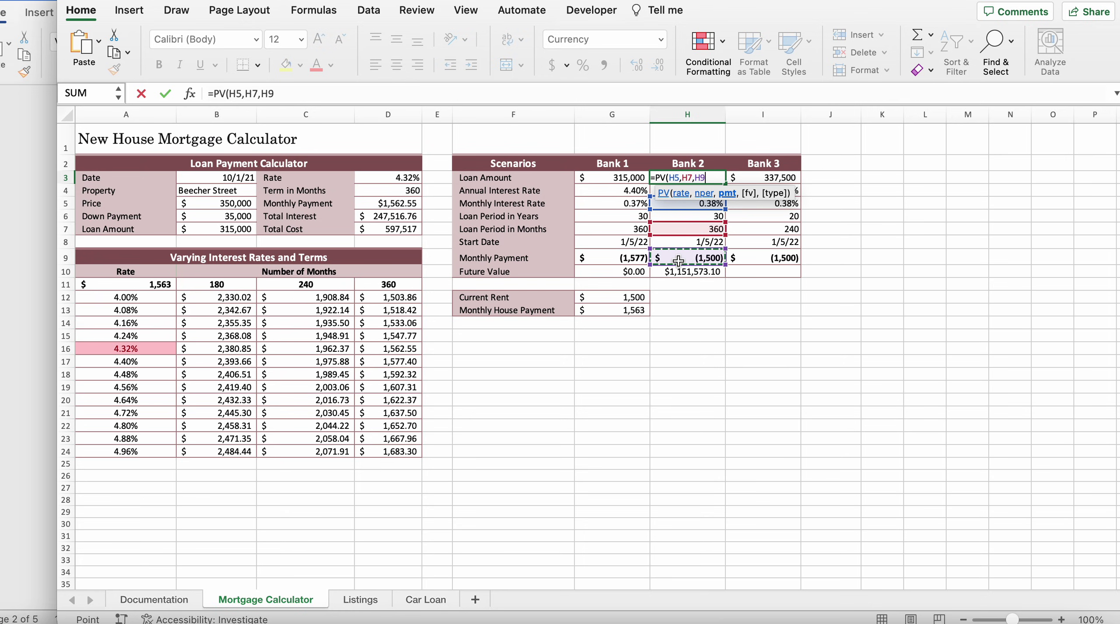
text())
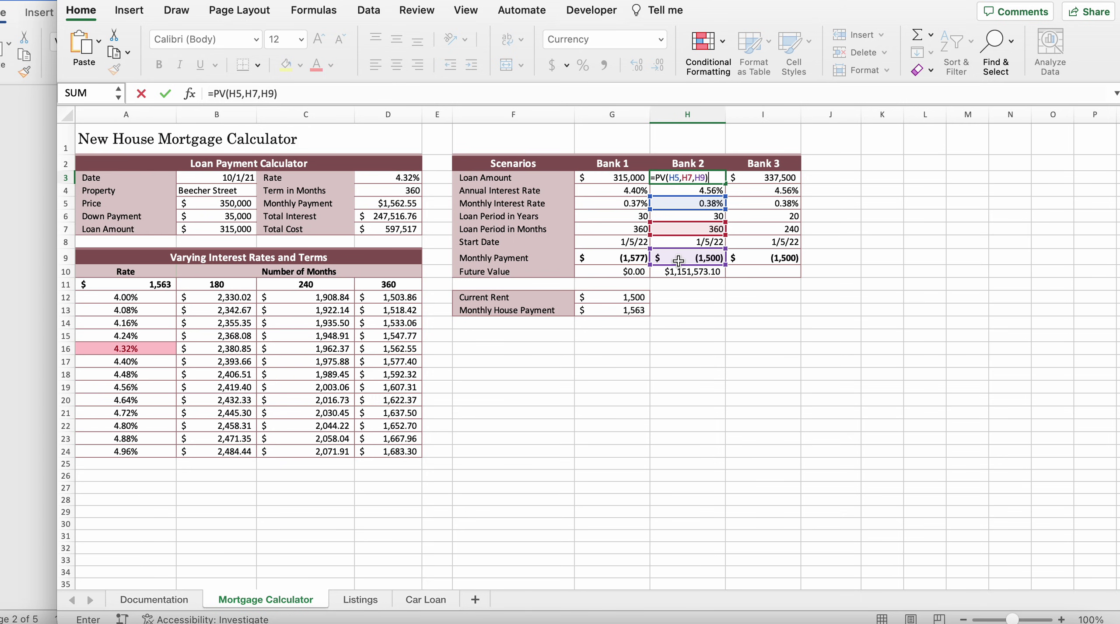
key(Return)
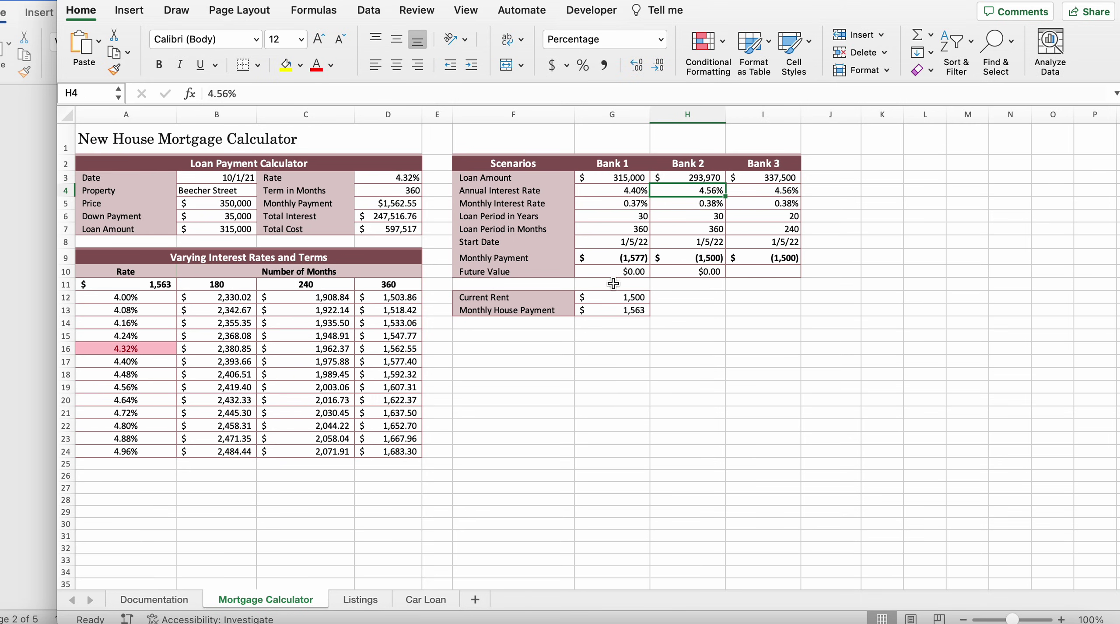
- Switch to the Word instructions, read item 12 about Bank 3's future value, and return to the Excel workbook
click(15, 371)
scroll(653, 411, down, 3)
scroll(653, 412, down, 5)
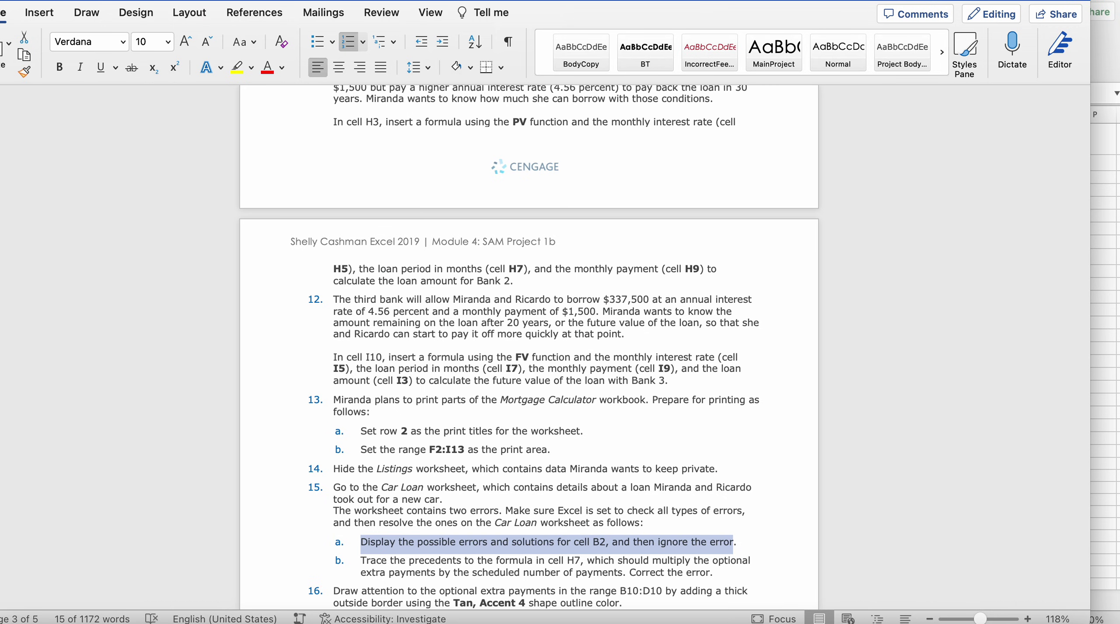
key(super+Tab)
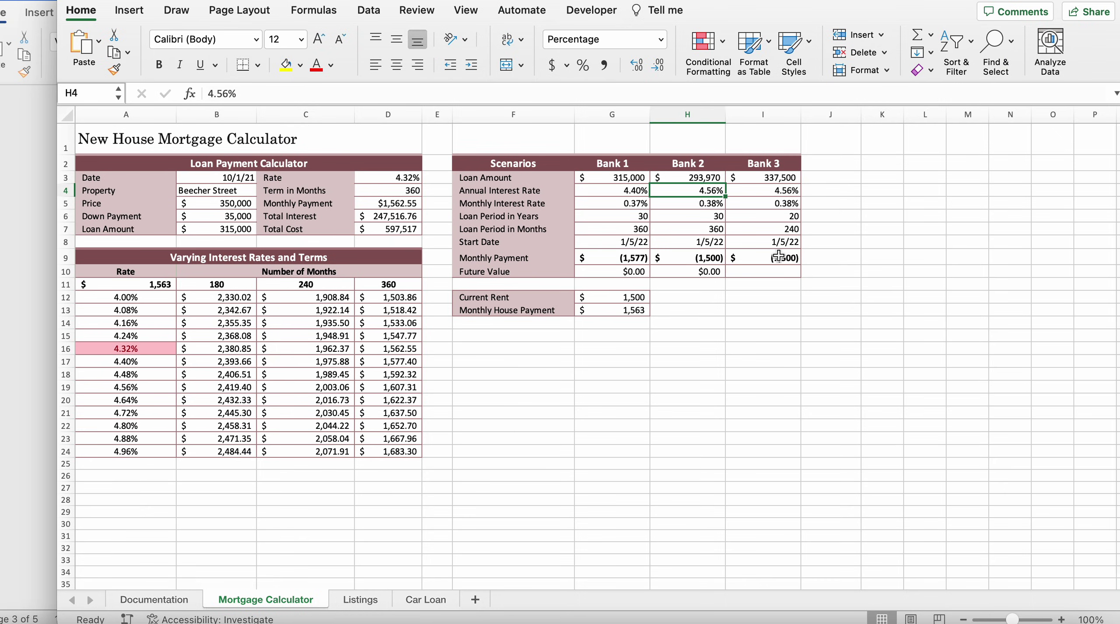
- Enter =FV(I5,I7,I9) in I10 for Bank 3's future value
click(750, 274)
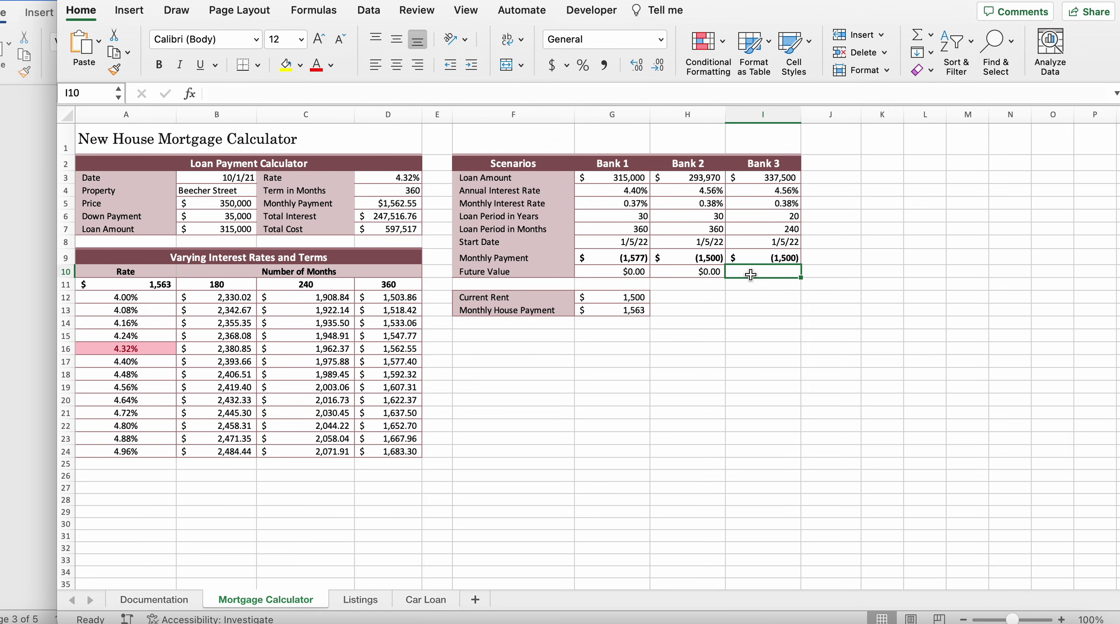
text(=)
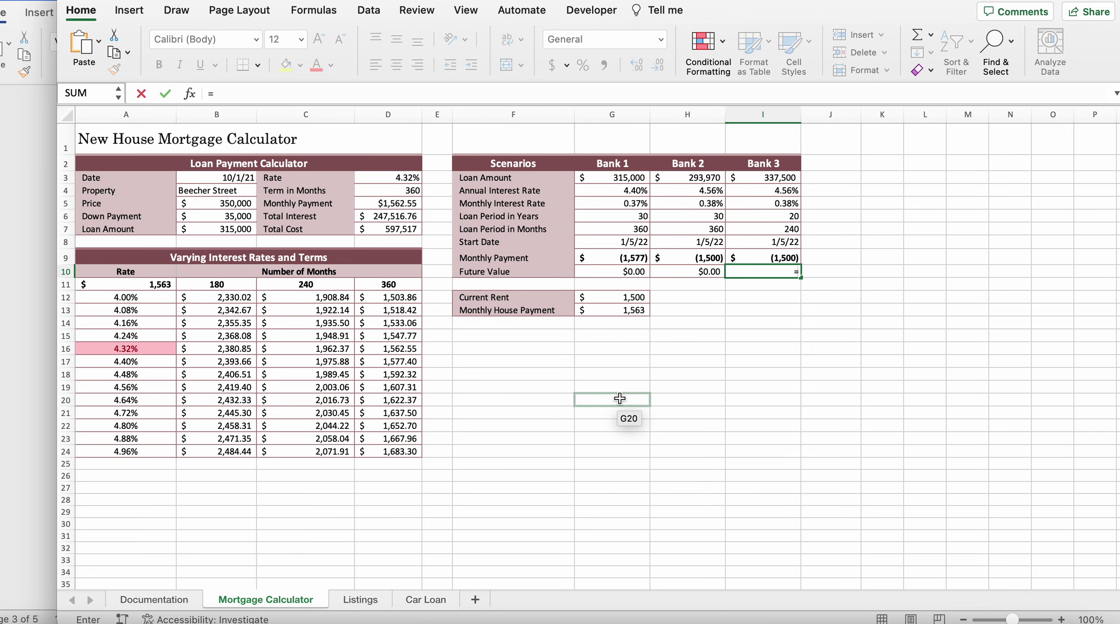
text(fv)
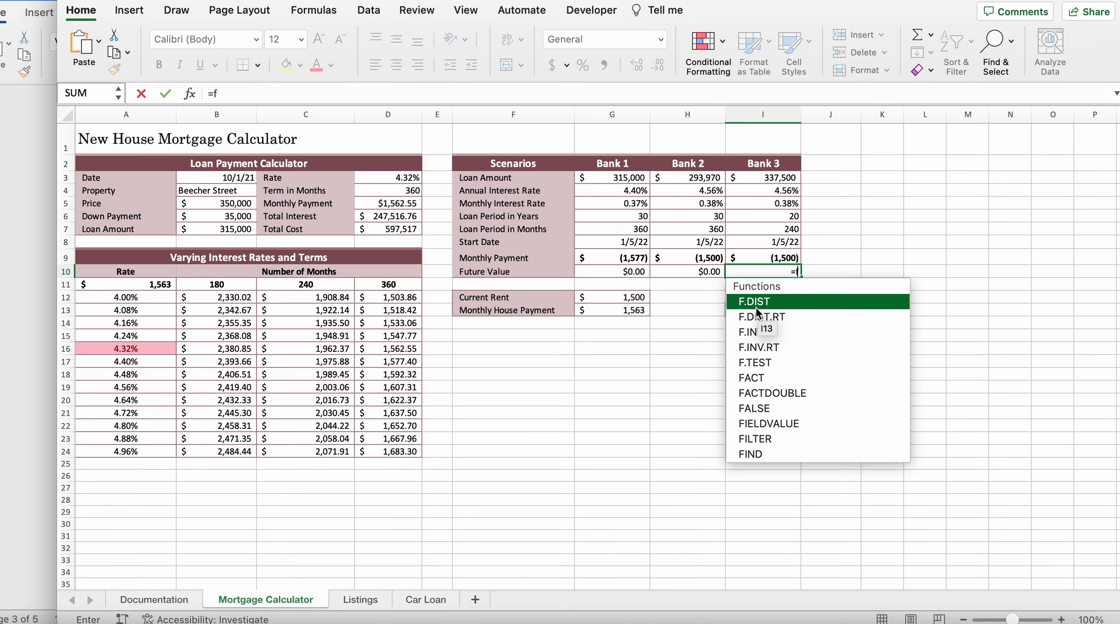
click(768, 301)
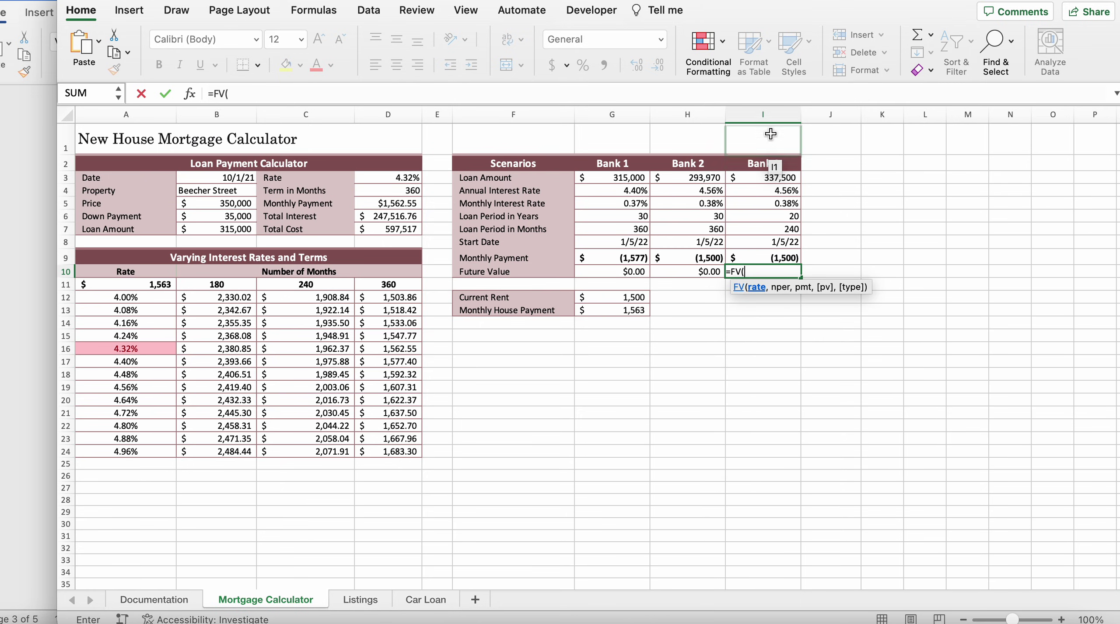
click(754, 204)
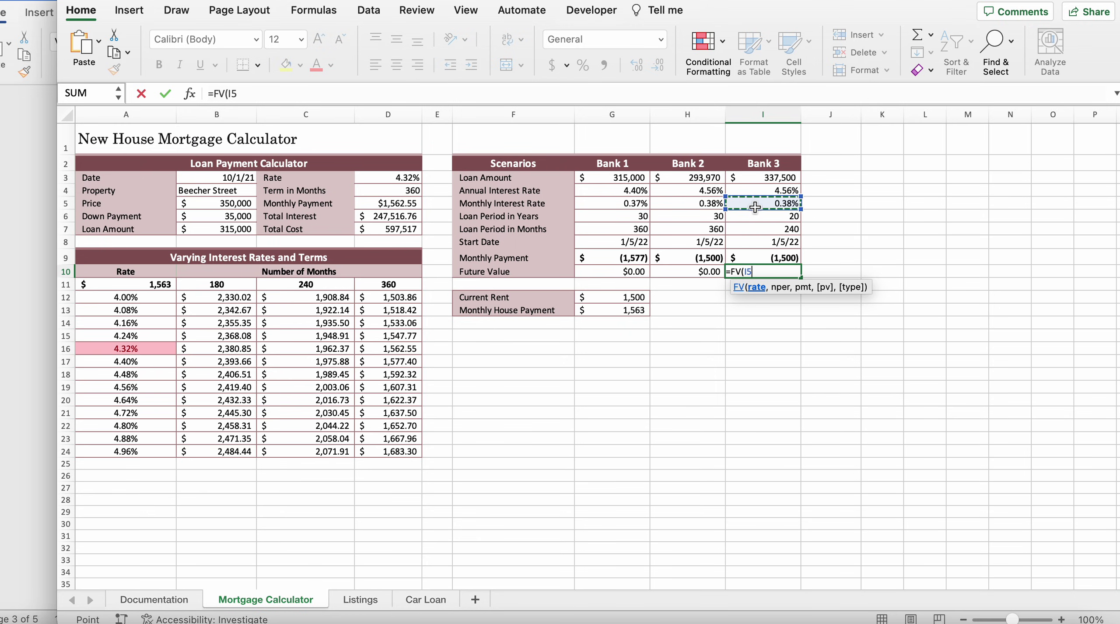
text(,)
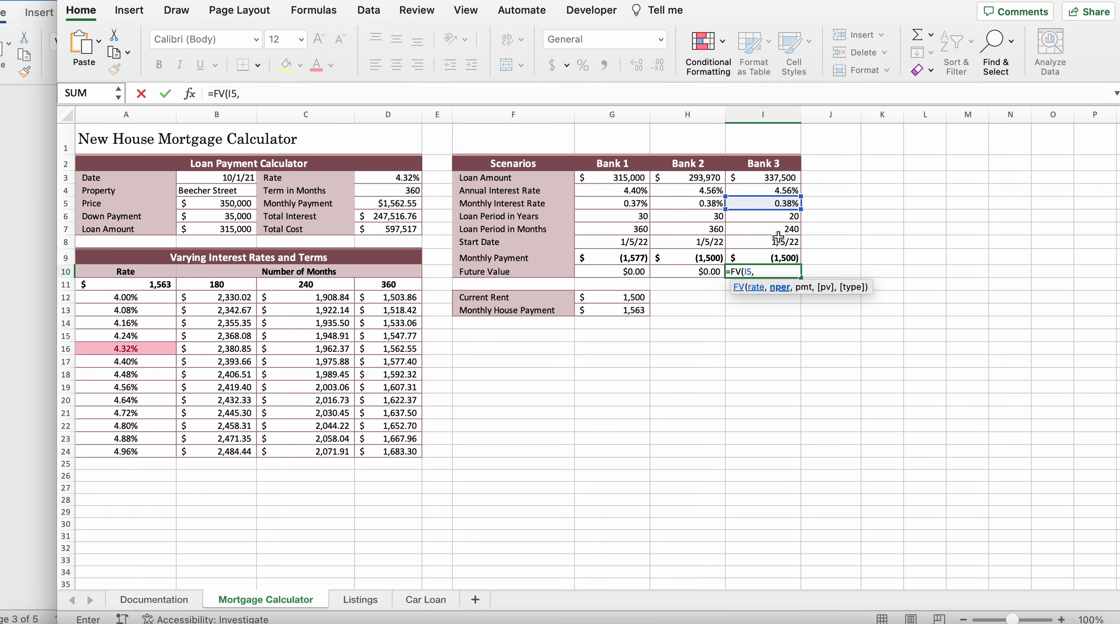
click(774, 229)
text(,)
click(774, 257)
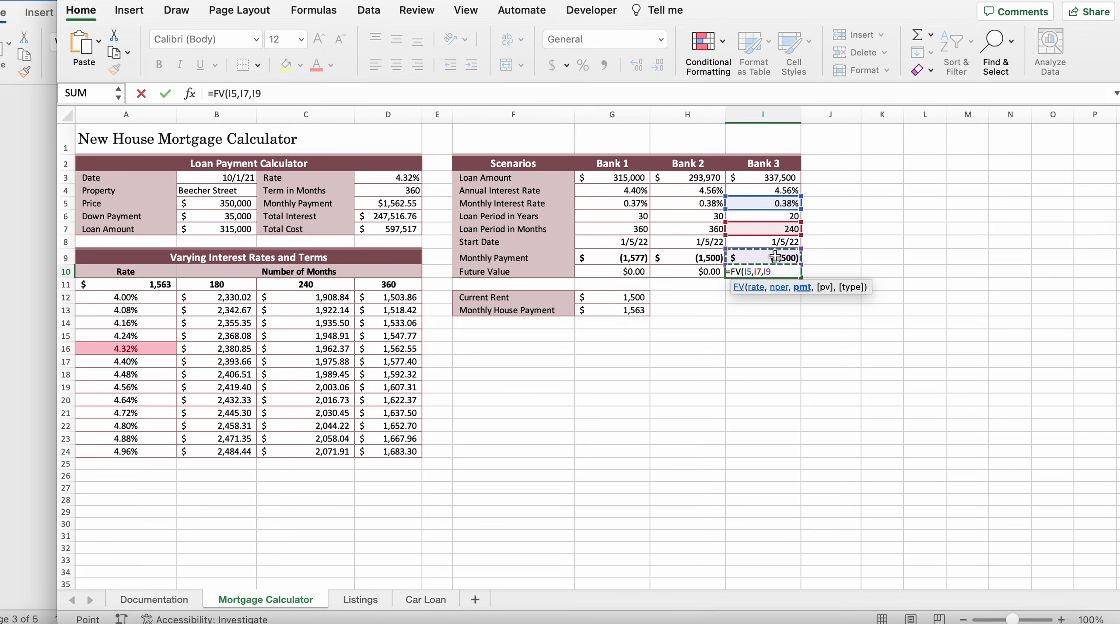
key(Return)
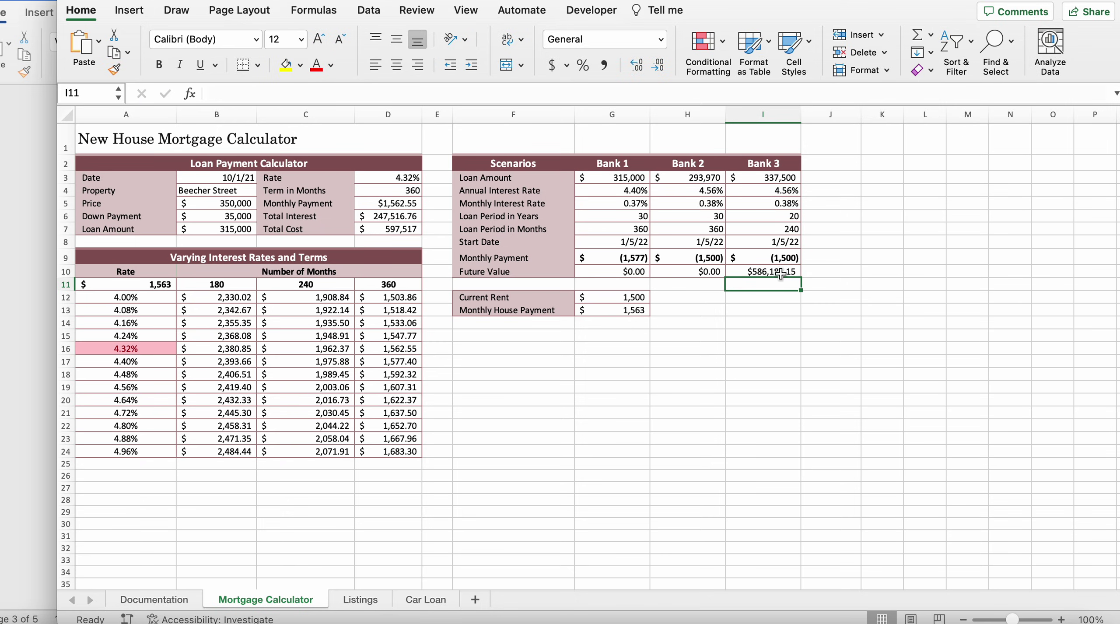
- Recheck instruction 12 in Word, and add the loan amount to Bank 3's future value formula in Excel so I10 reads =FV(I5,I7,I9,I3)
double_click(795, 265)
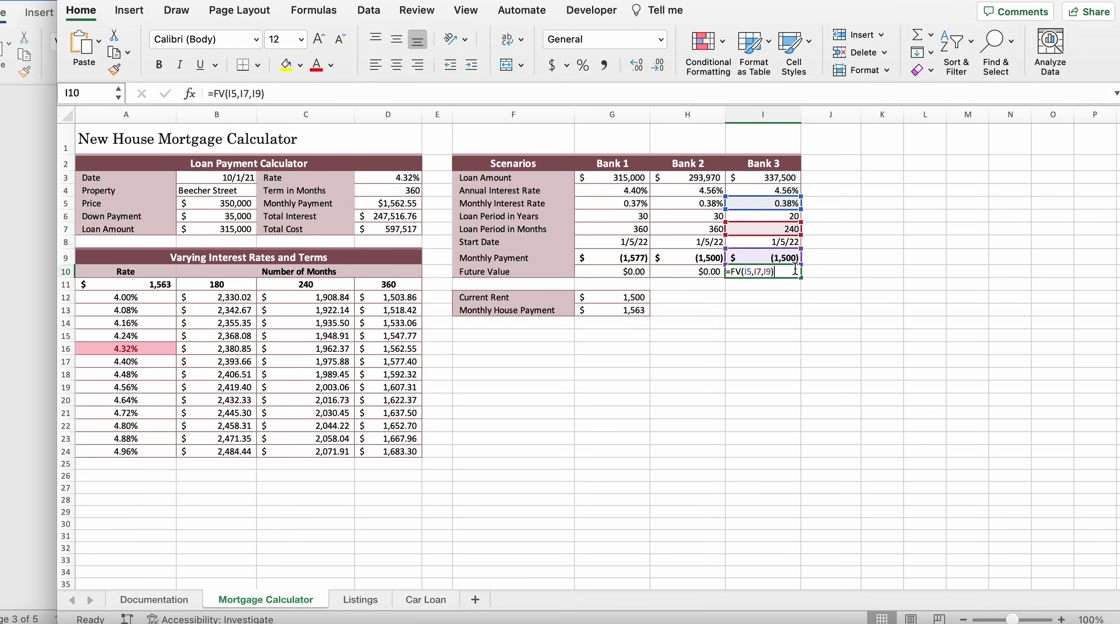
double_click(774, 315)
click(42, 383)
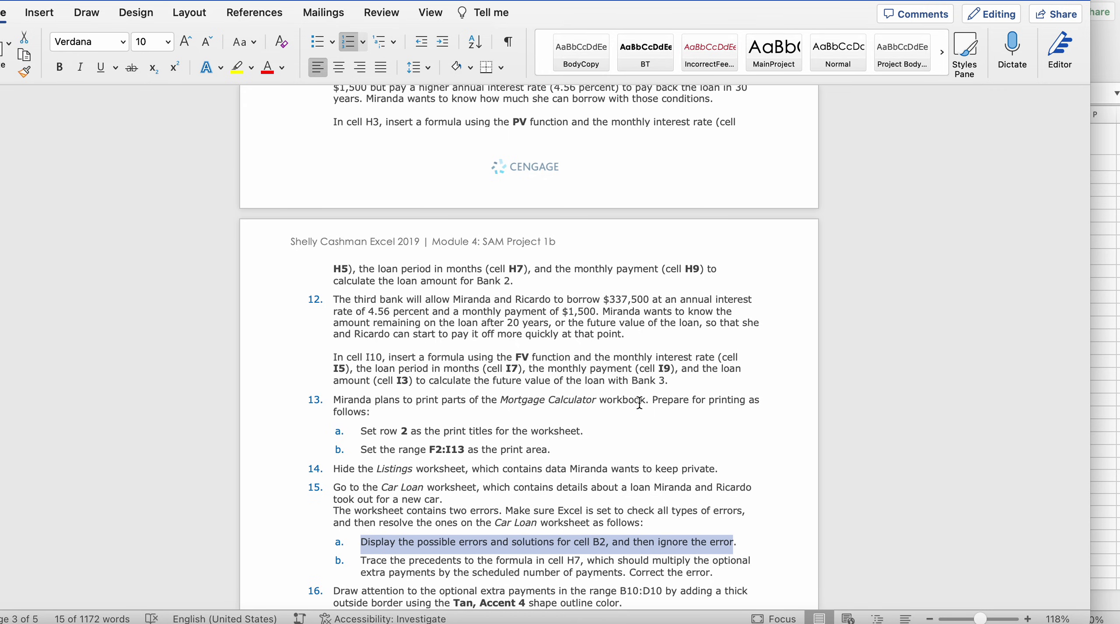
click(1092, 380)
double_click(797, 271)
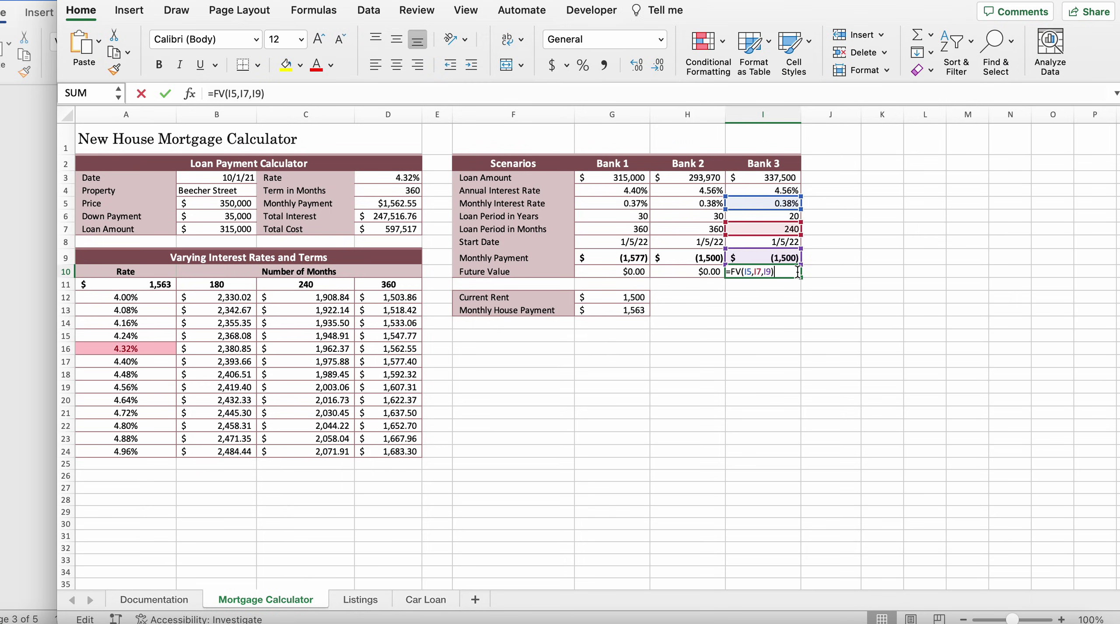
key(BackSpace)
text(,)
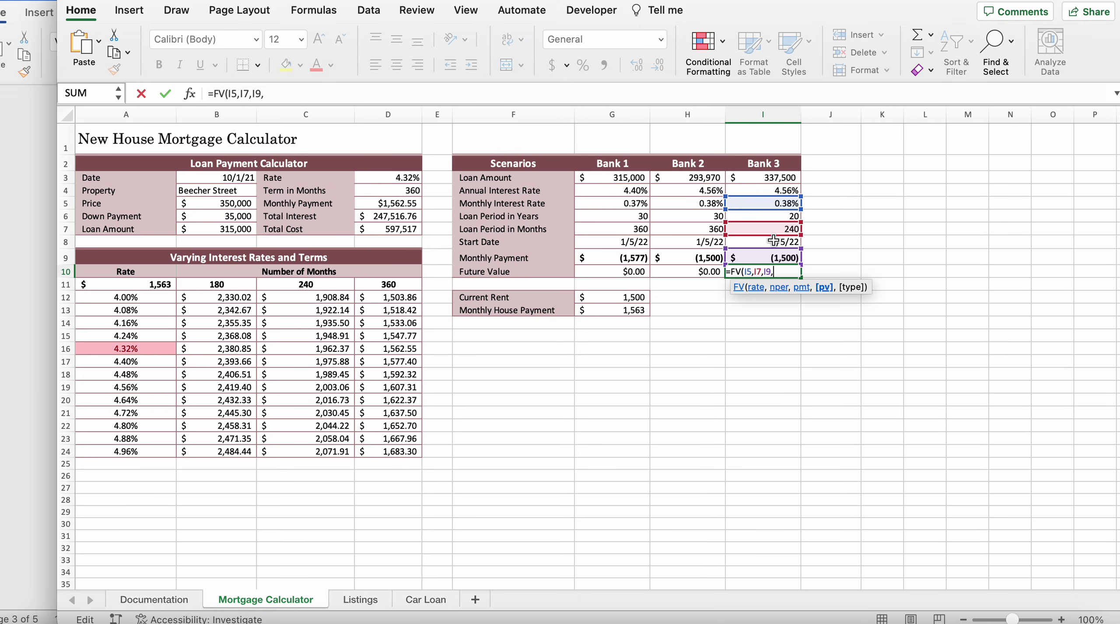
click(755, 179)
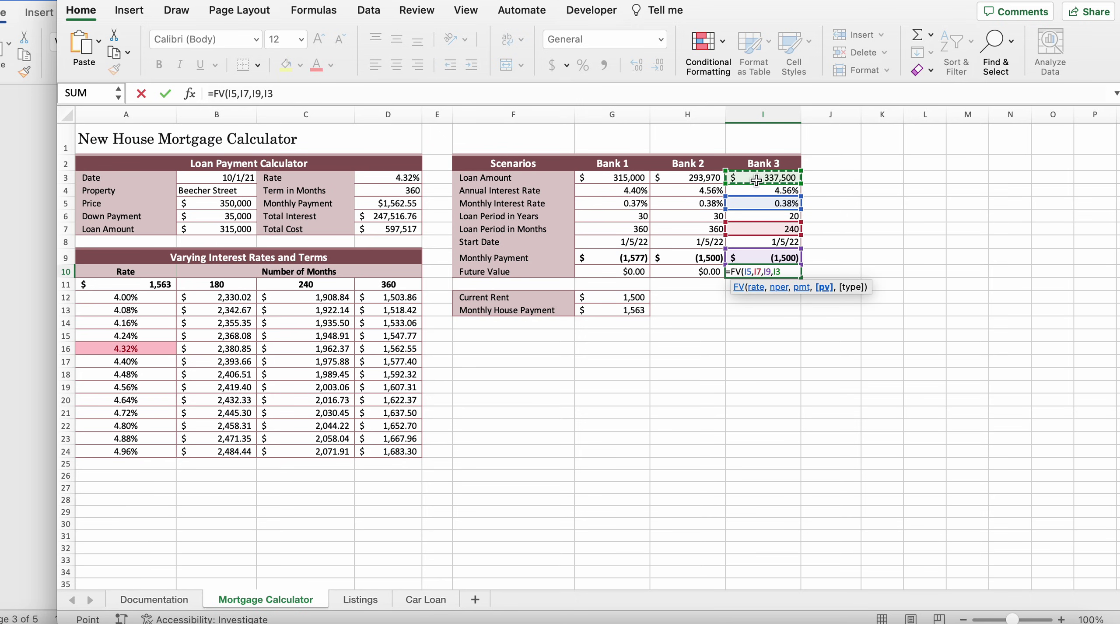
text())
key(Return)
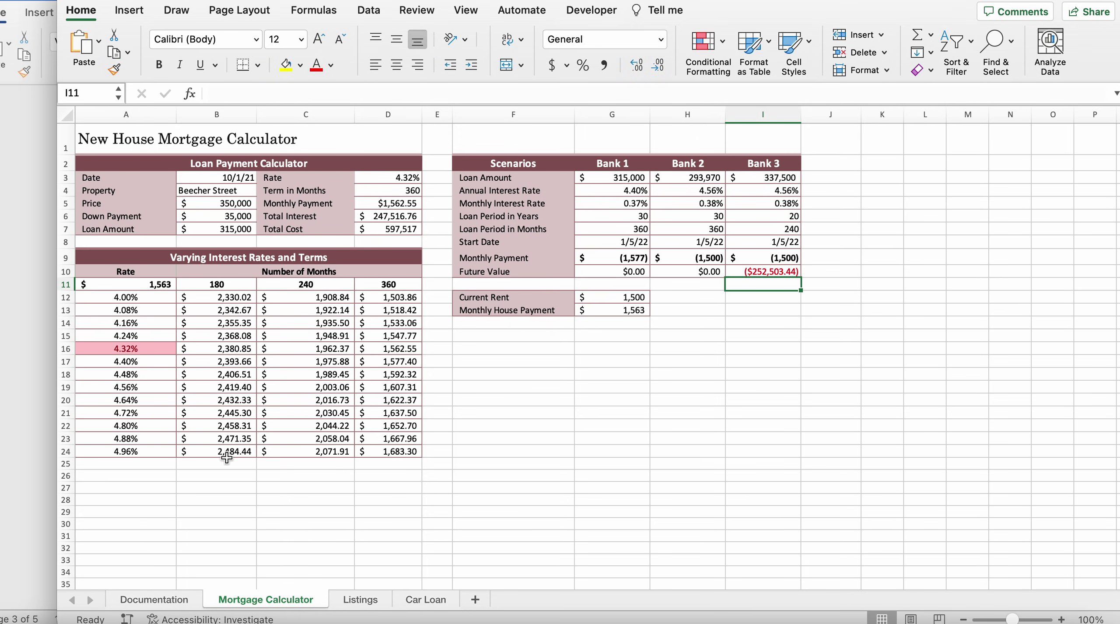
- Consult instruction 13 in Word, and set row 2 ($2:$2) as the print title row to repeat at top in the Excel worksheet
key(super+Tab)
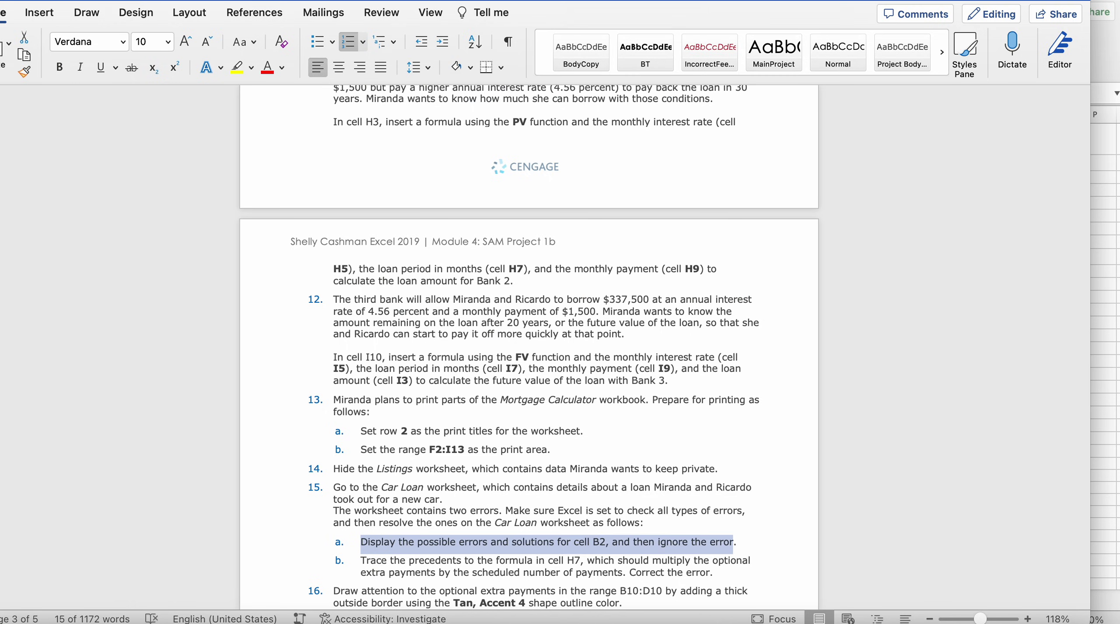
click(679, 462)
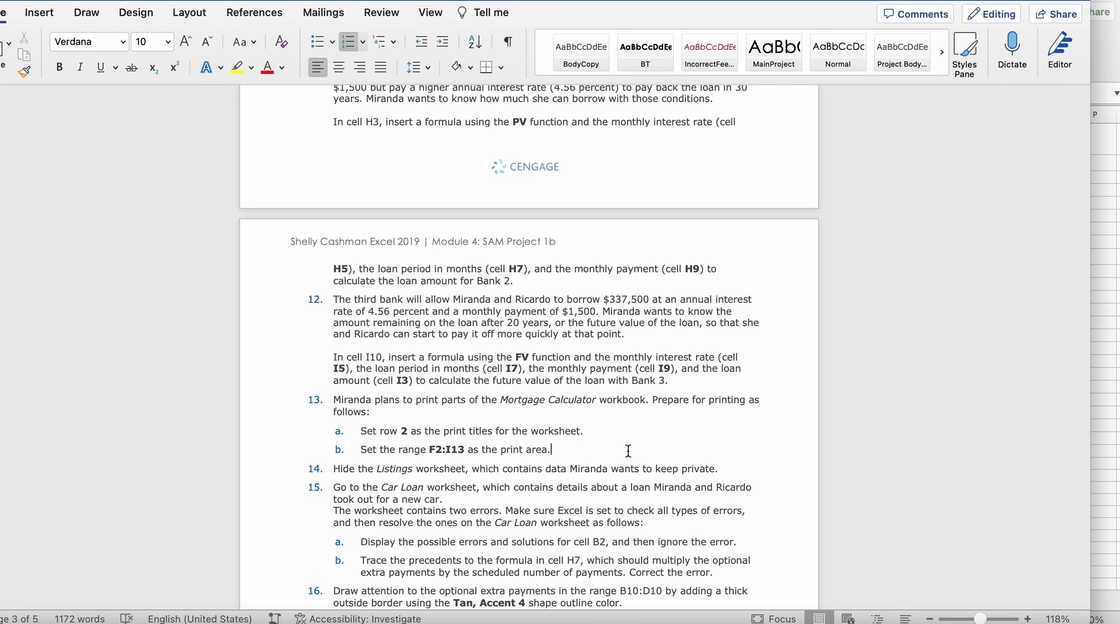
click(1100, 402)
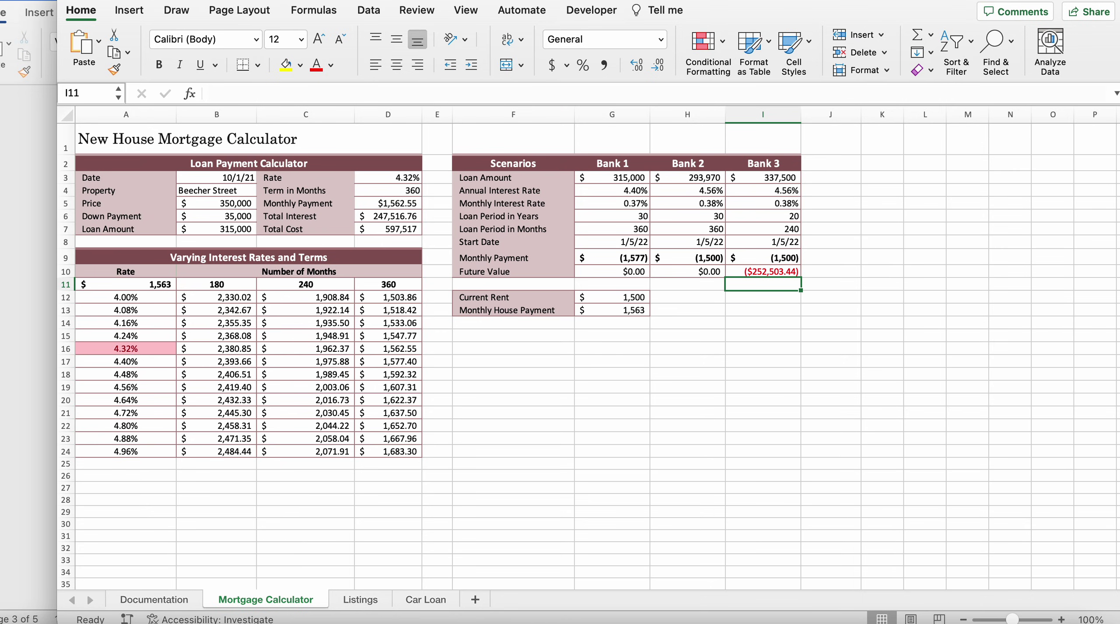
click(249, 9)
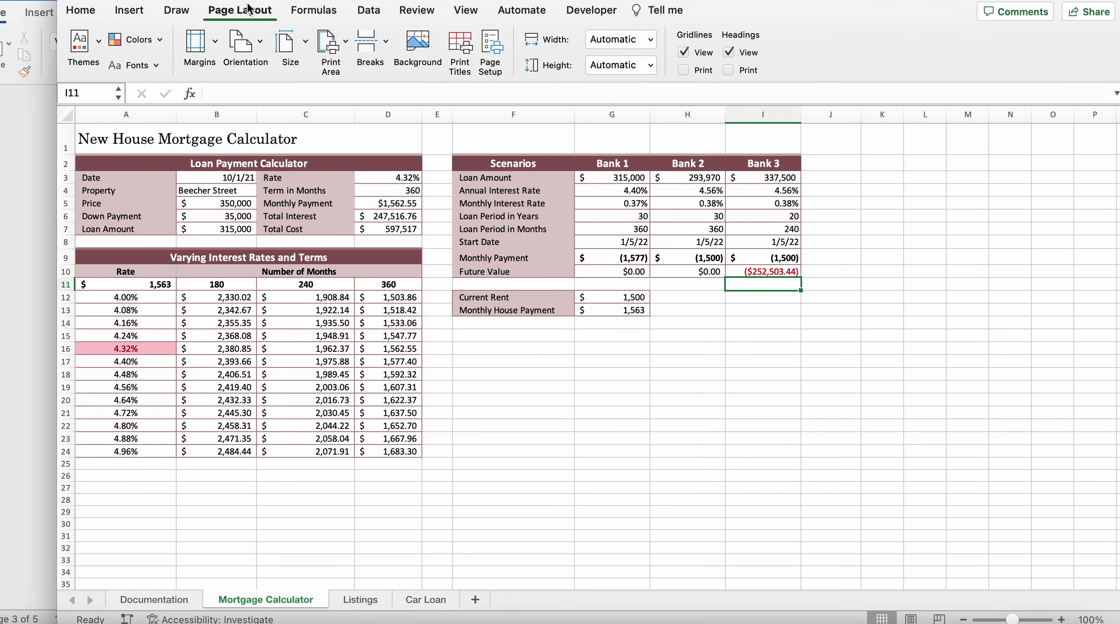
click(460, 61)
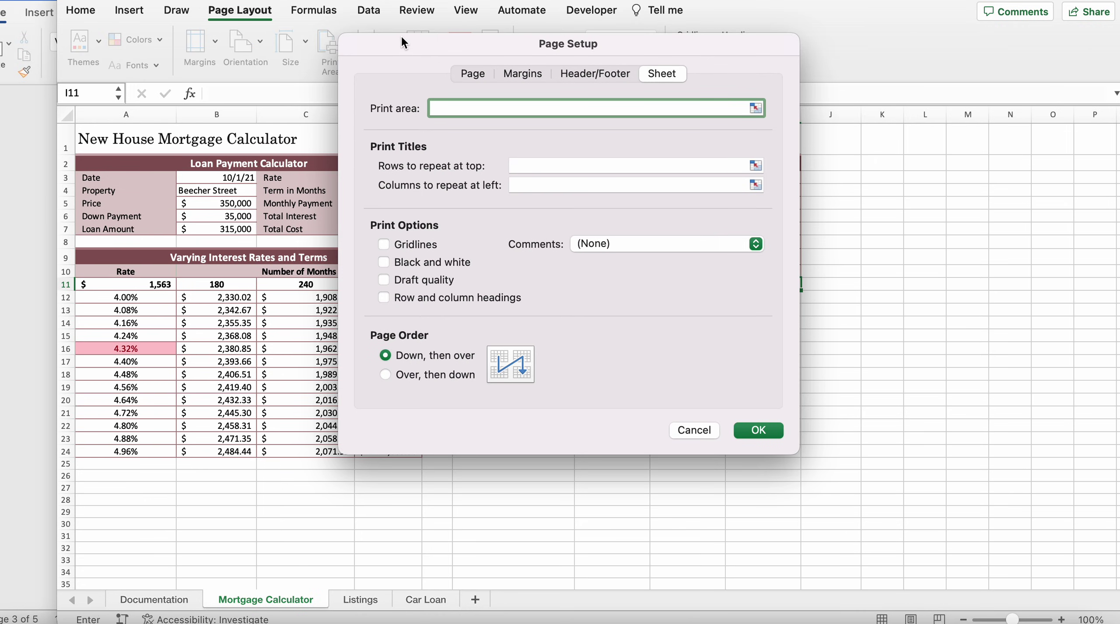
drag(356, 43, 609, 52)
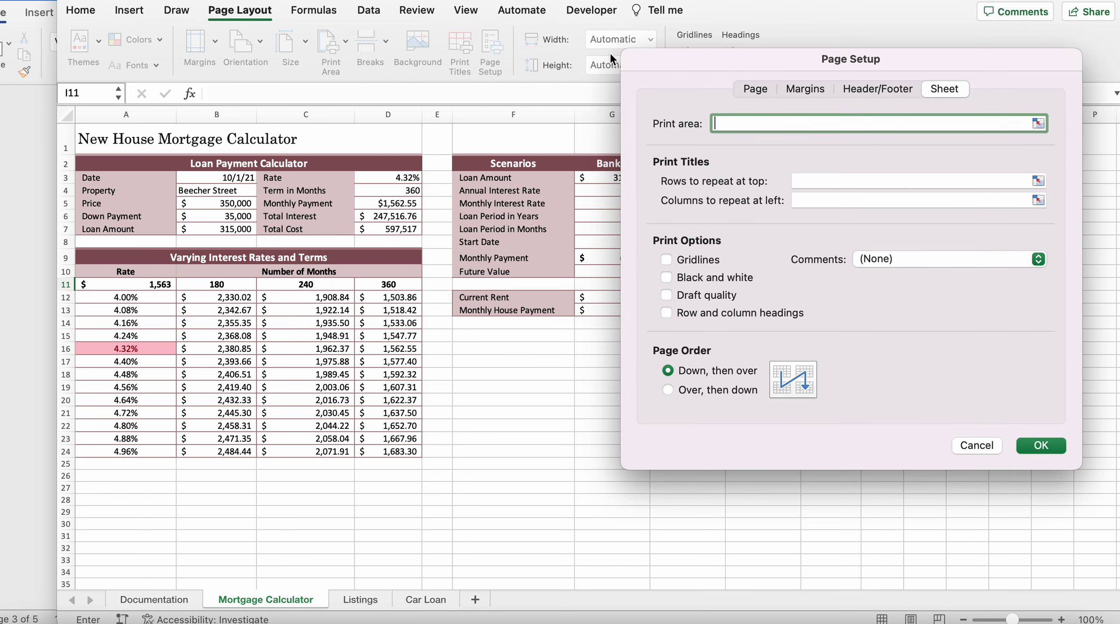
click(845, 177)
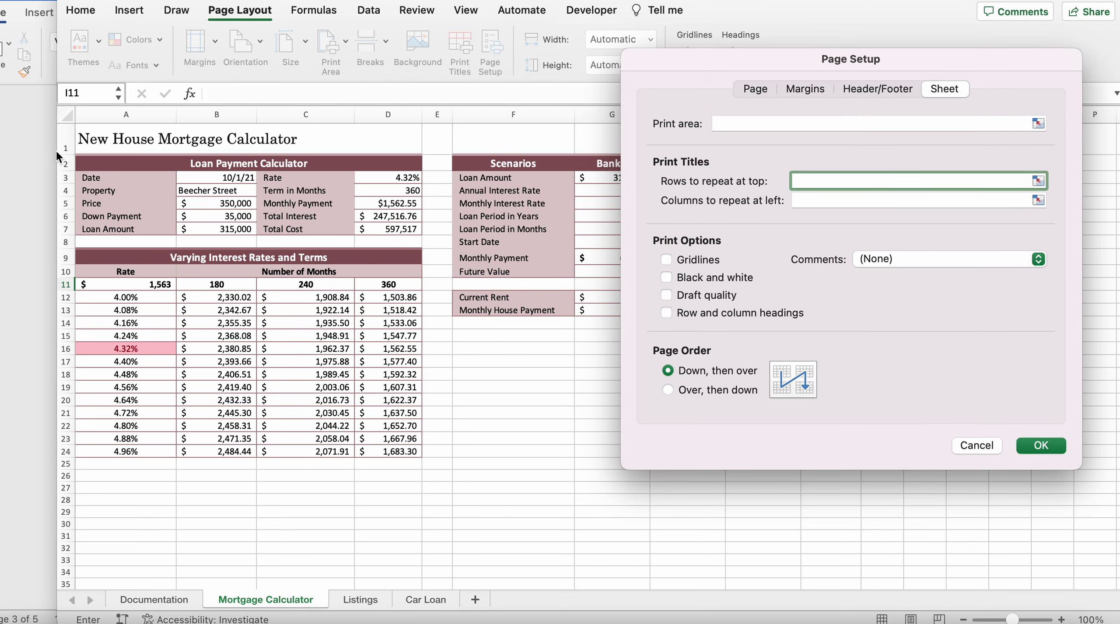
drag(72, 171, 68, 163)
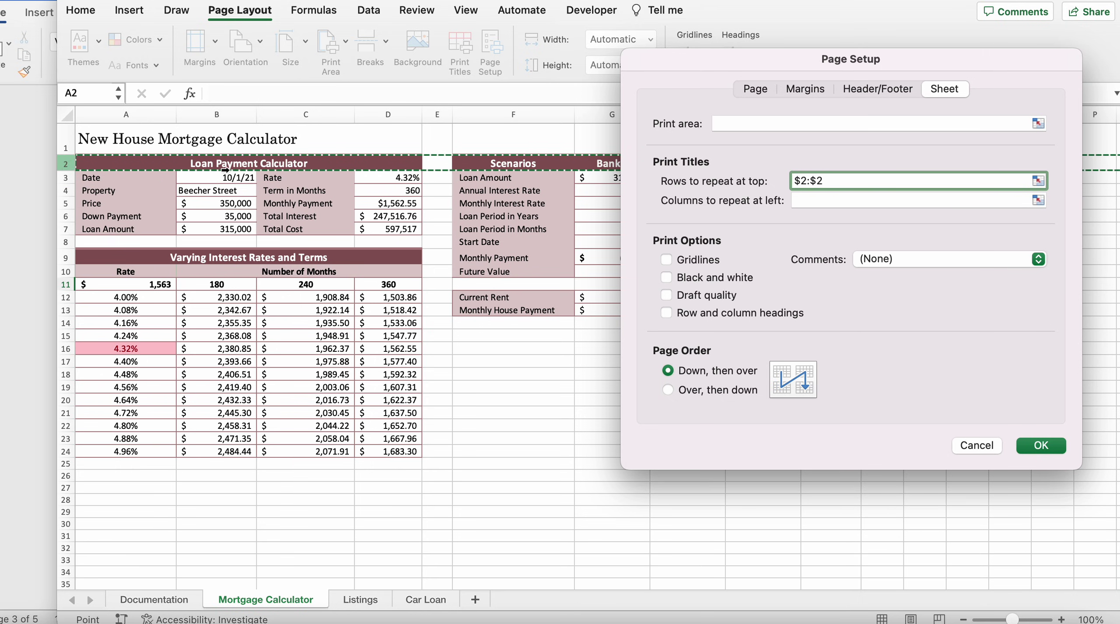
click(1042, 446)
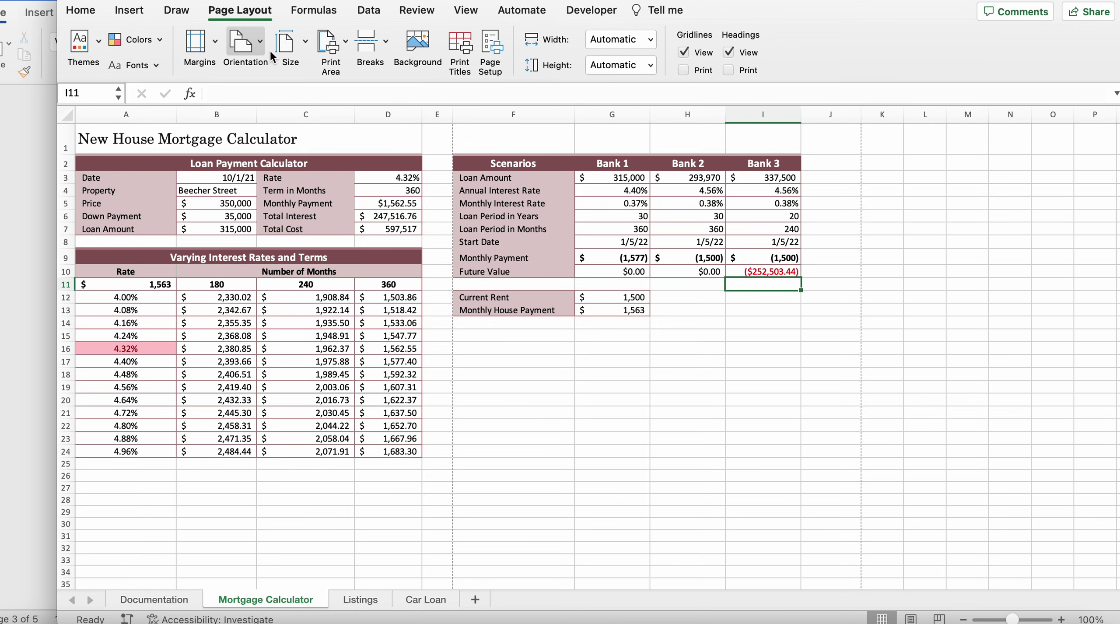
- Consult instruction 13b in Word, and locate corner cells F2 and I13 of the required print range in the Excel worksheet
click(44, 176)
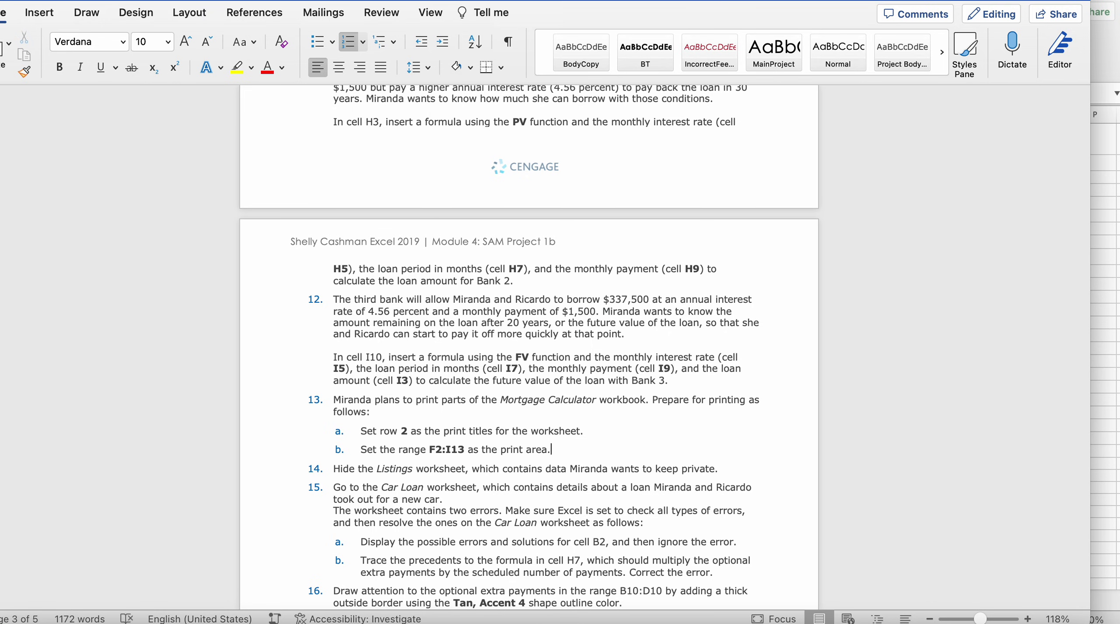
key(super+Tab)
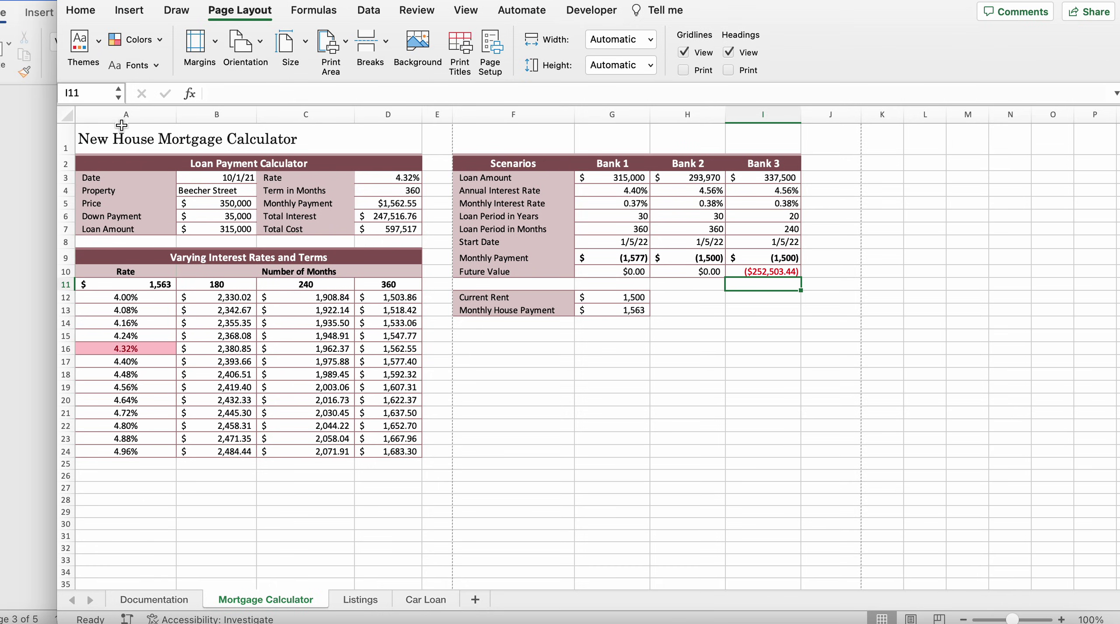
click(518, 179)
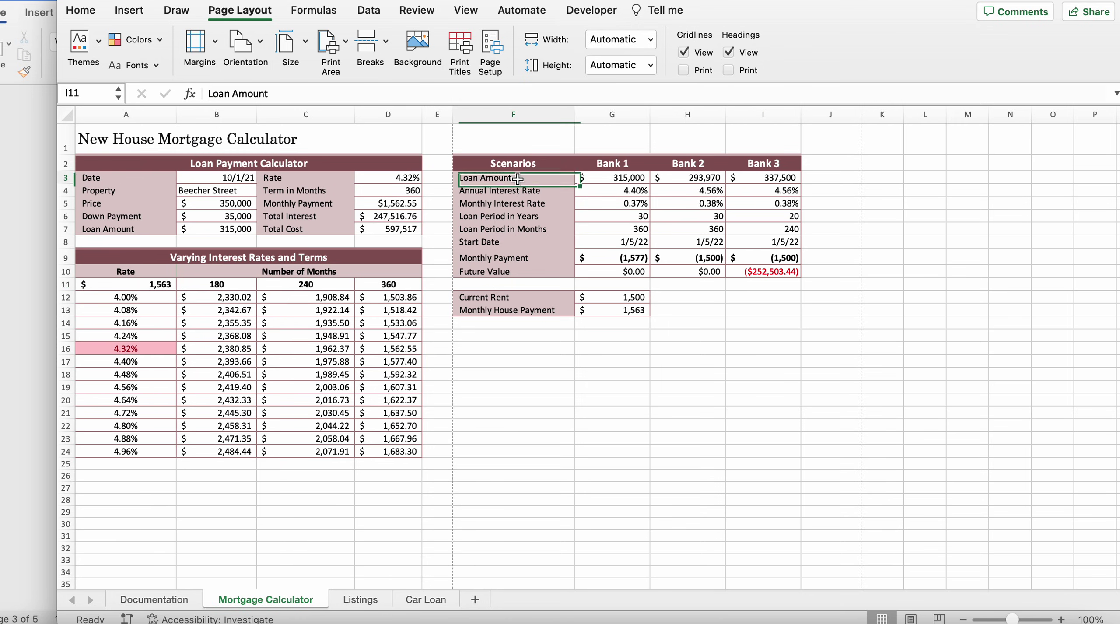
click(500, 162)
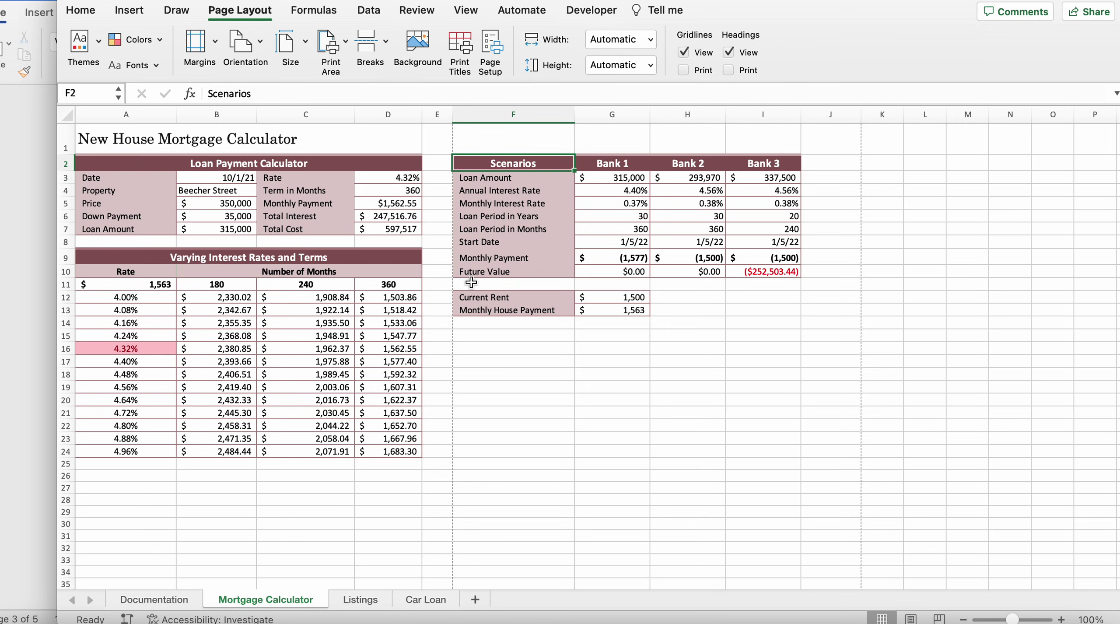
key(super+Tab)
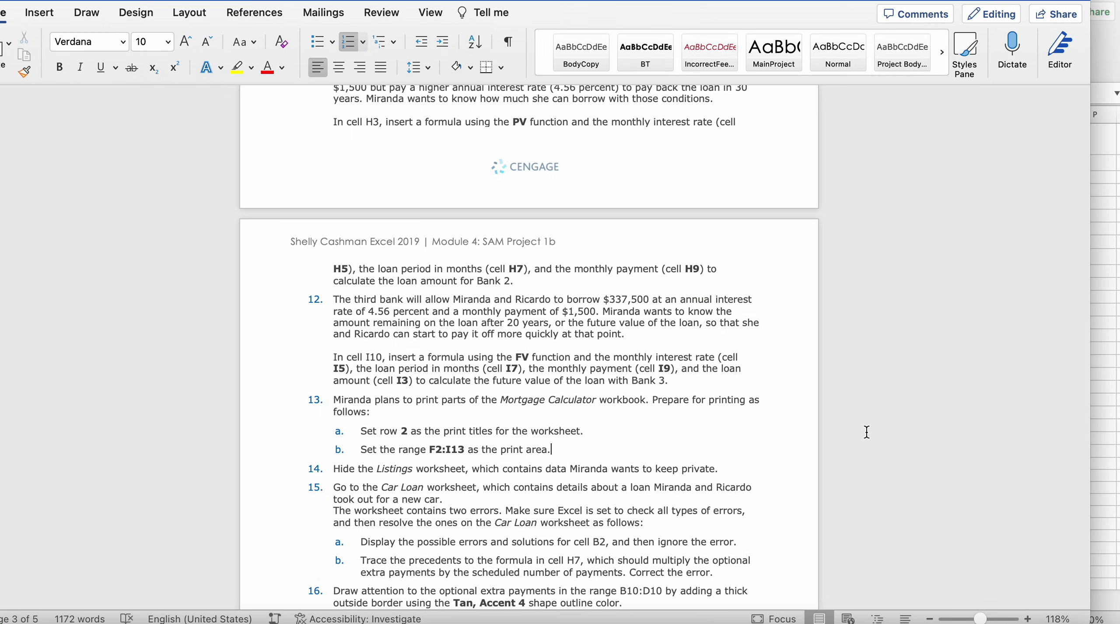
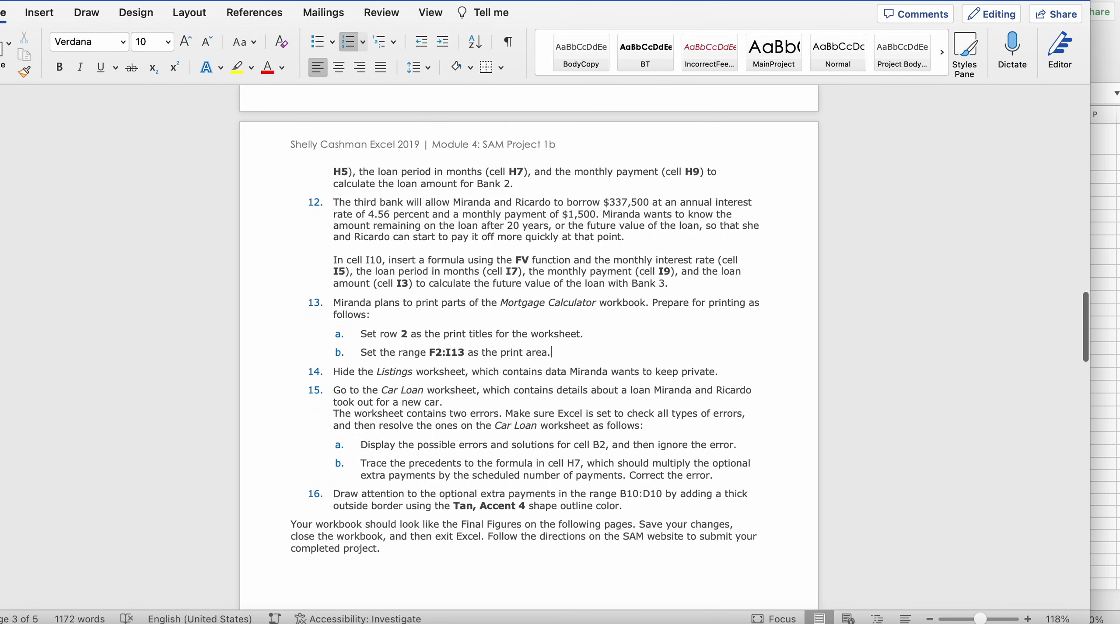
click(1116, 395)
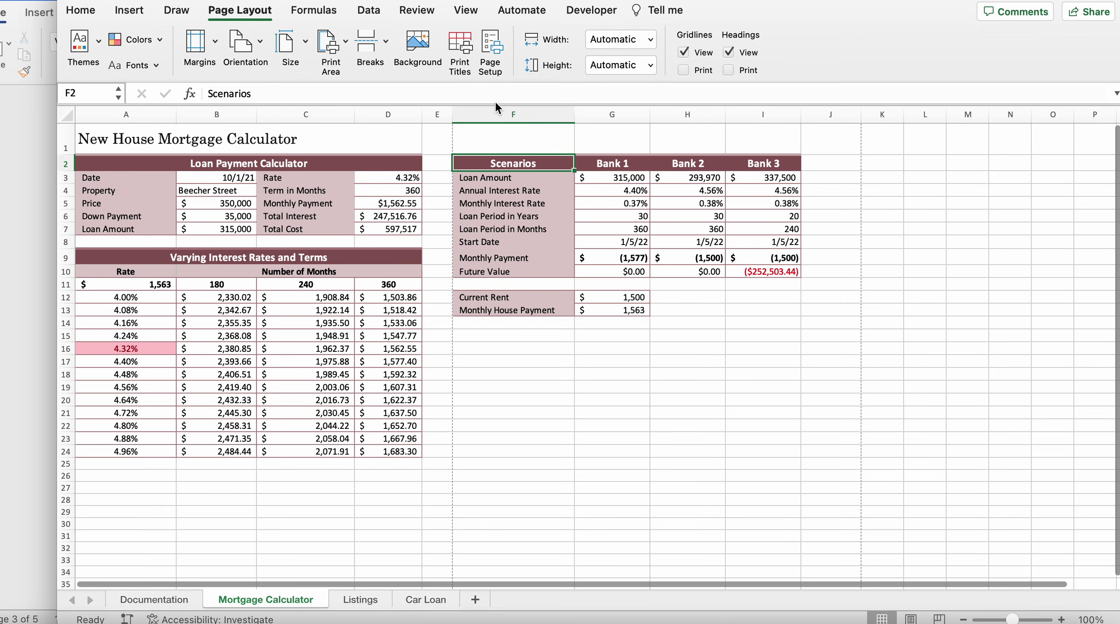
click(783, 271)
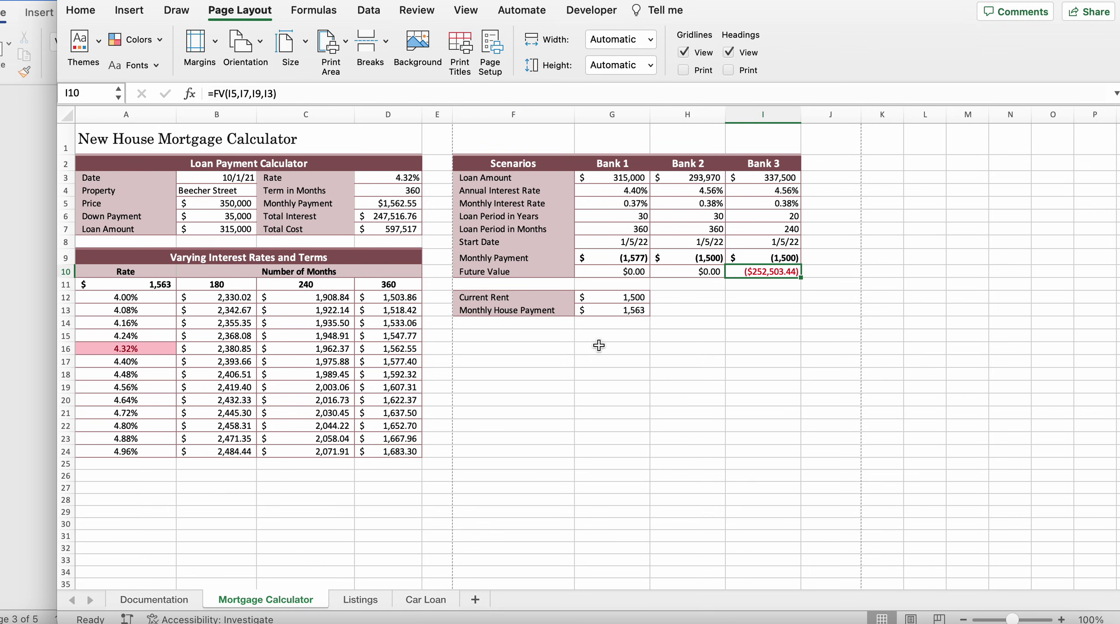
click(773, 310)
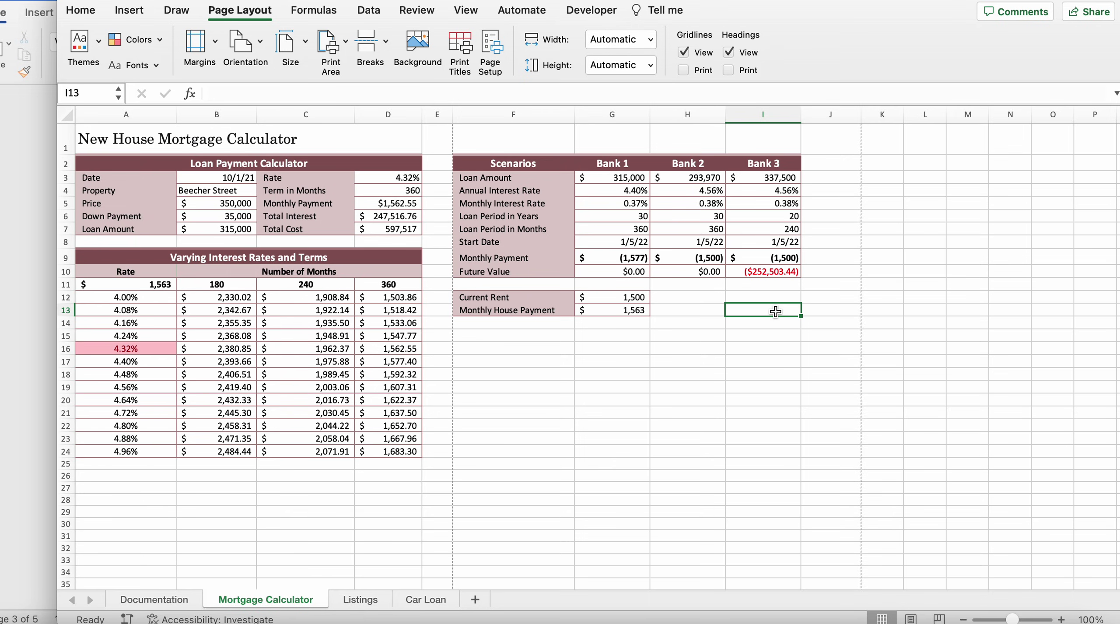
- Select the range F2:I13 on the Mortgage Calculator worksheet and set it as the print area
click(470, 168)
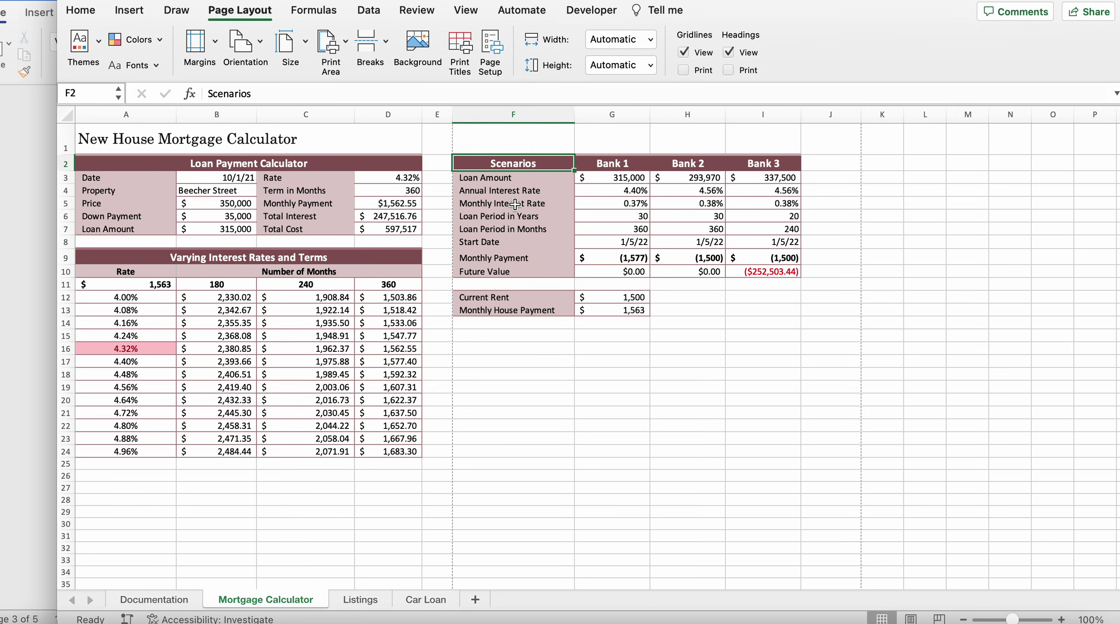
key(super+shift+Down)
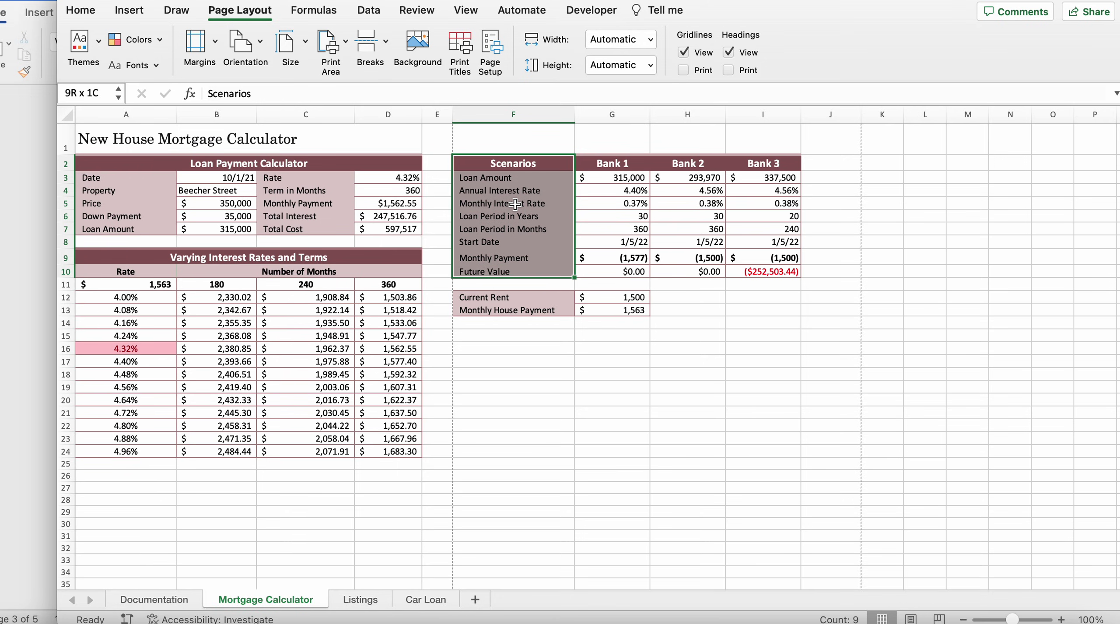
key(shift+Down)
key(shift+Down)
key(shift+Down)
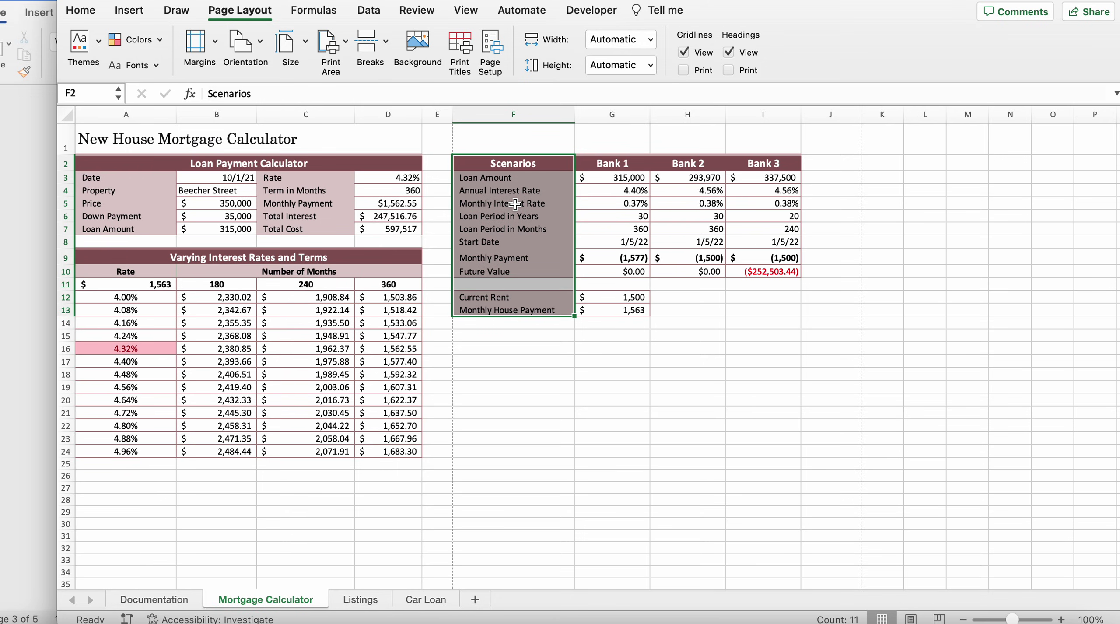
key(super+shift+Right)
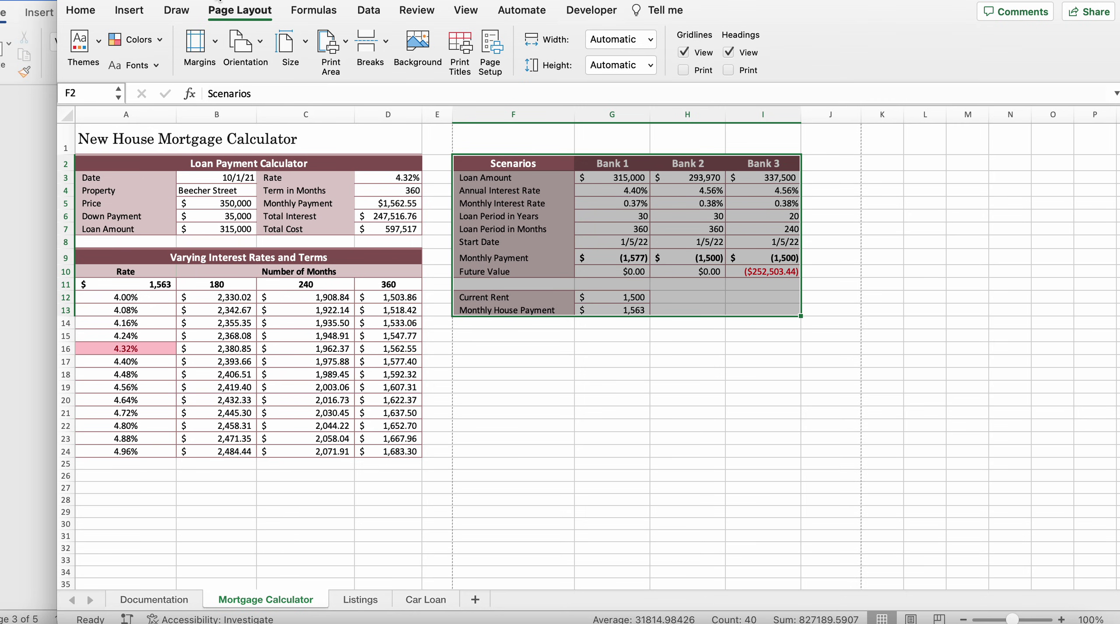
click(338, 52)
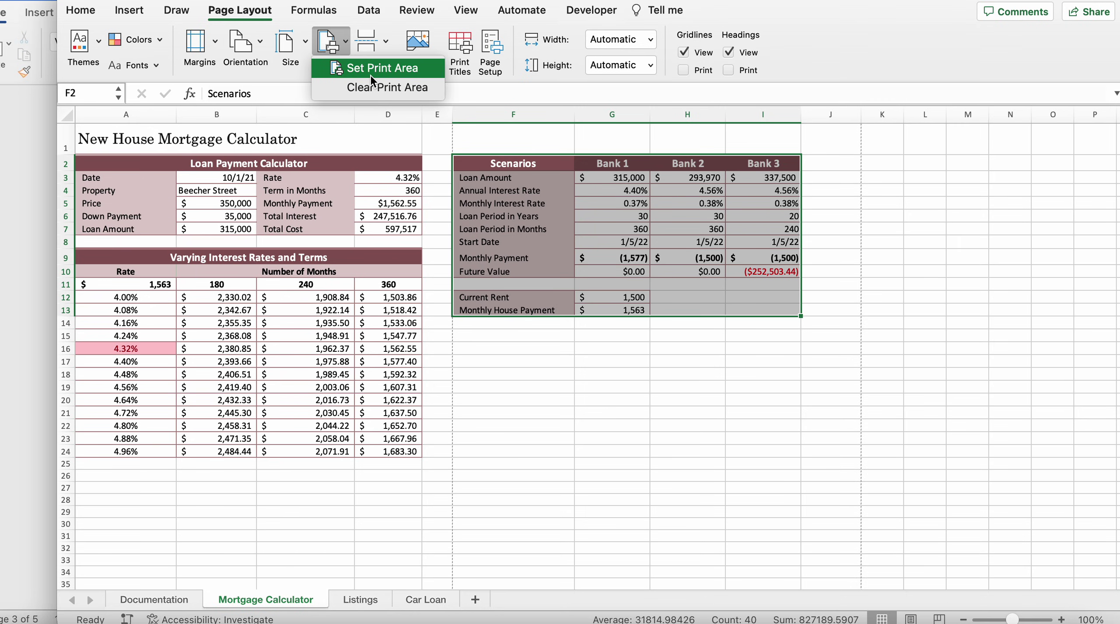
click(355, 66)
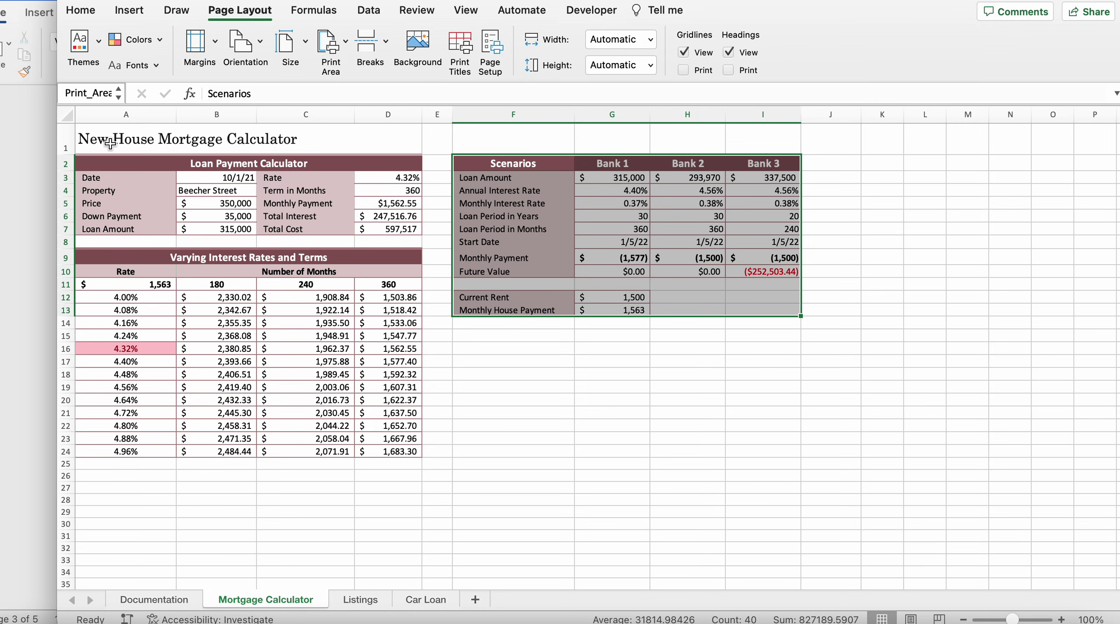
- Read instruction 14 in Word, and hide the Listings worksheet in the Excel workbook
click(4, 193)
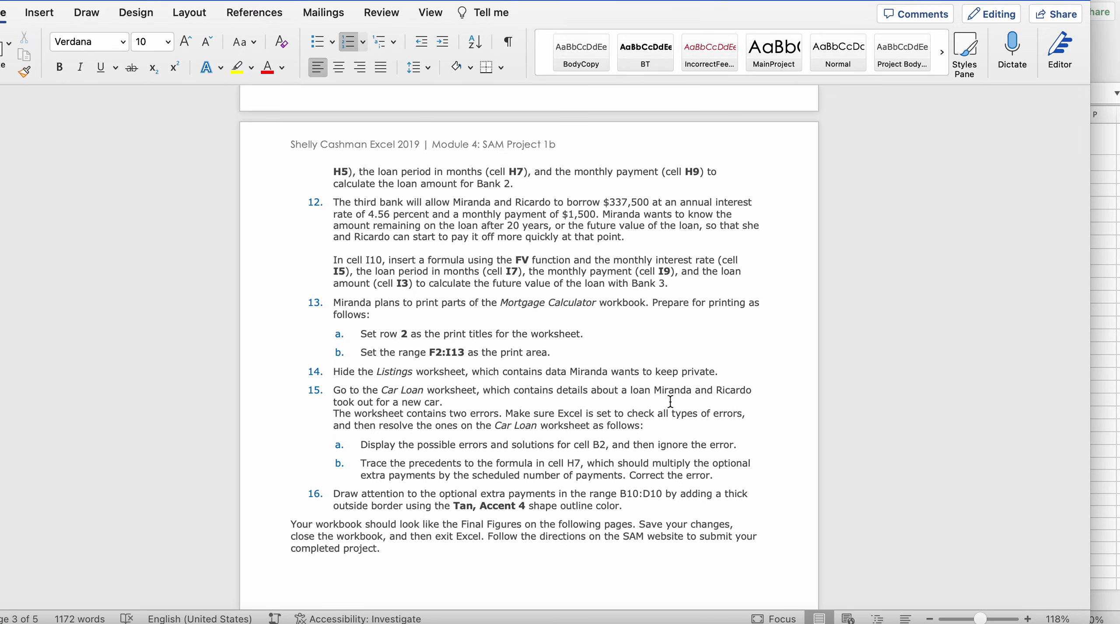
click(1116, 438)
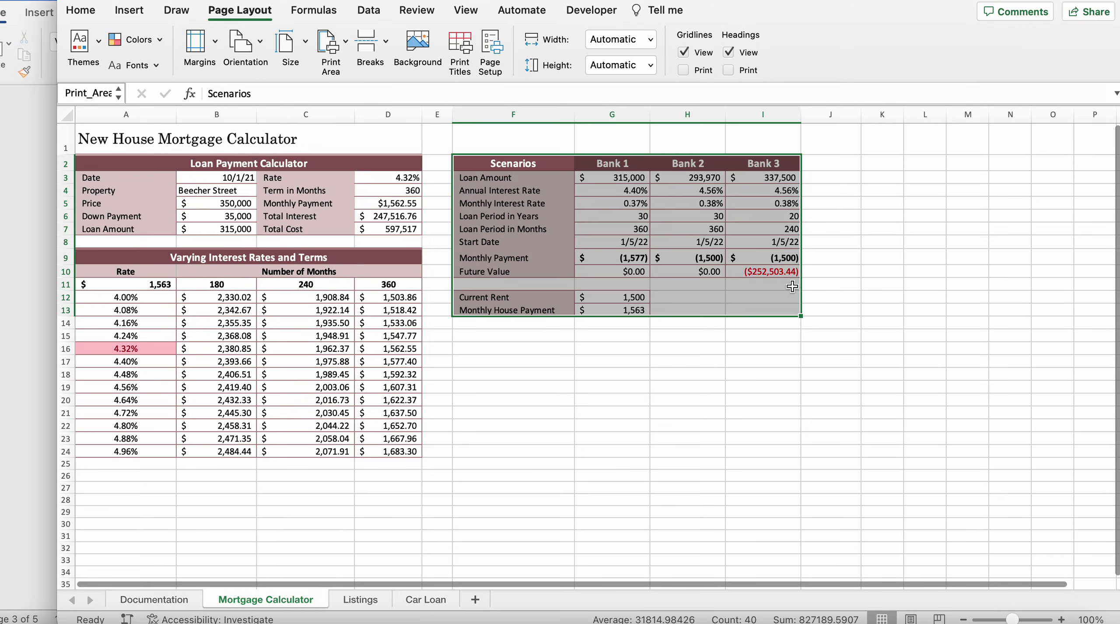
click(514, 499)
click(364, 600)
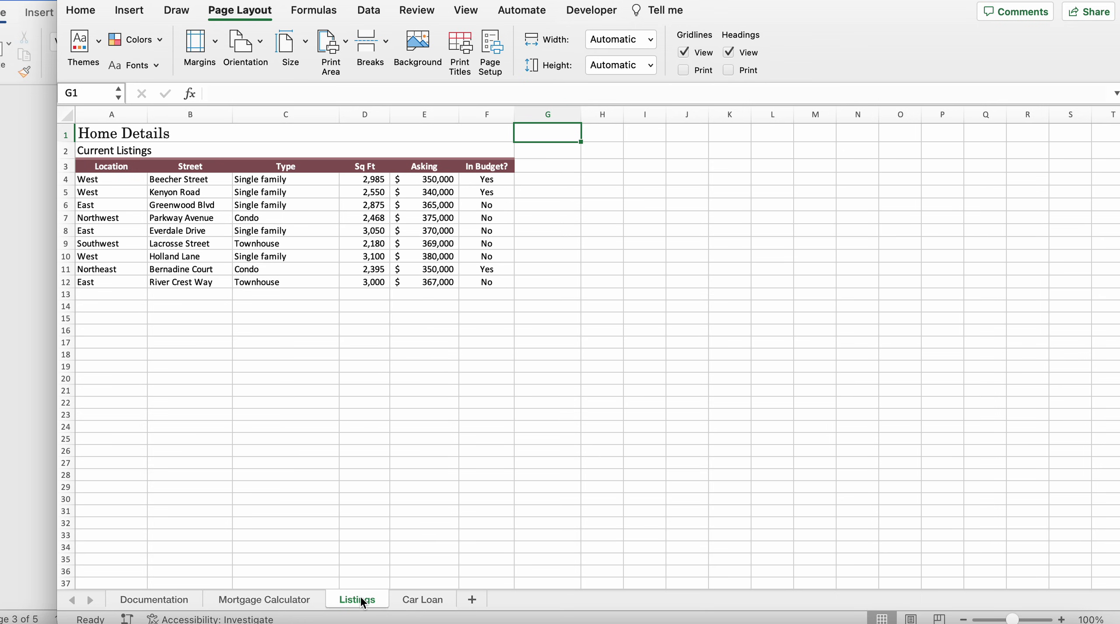
right_click(362, 602)
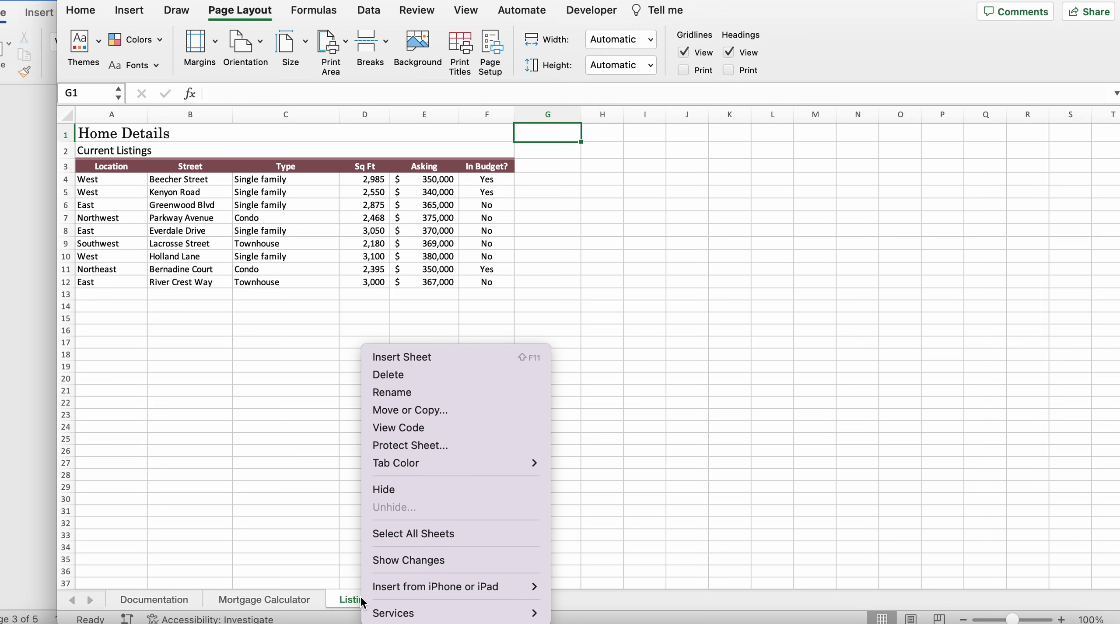
click(406, 489)
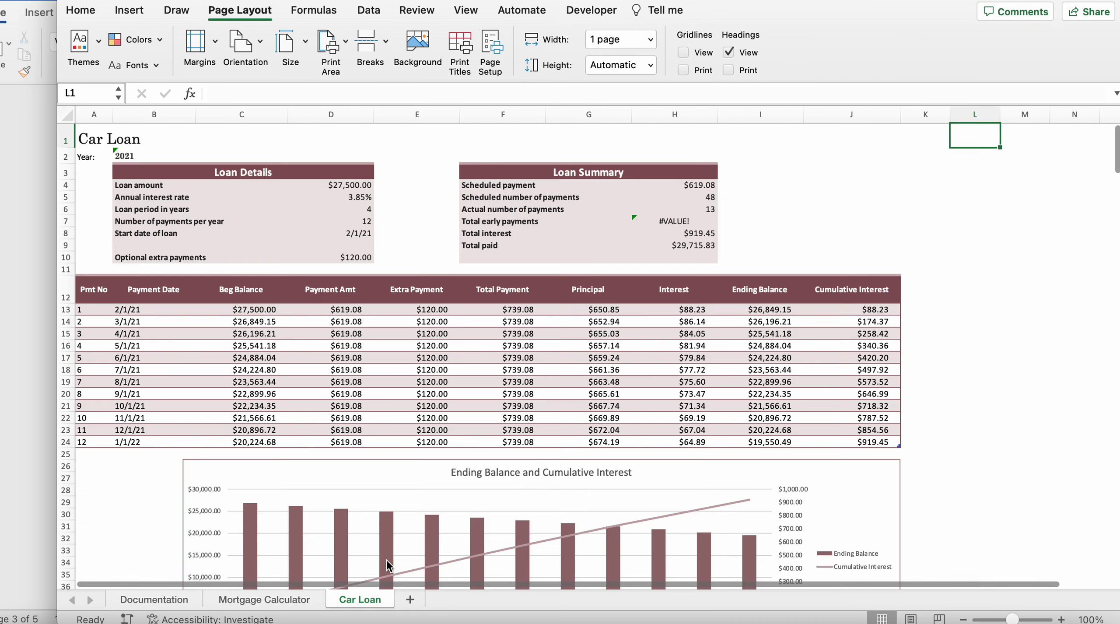
- Unhide the Listings worksheet
right_click(361, 600)
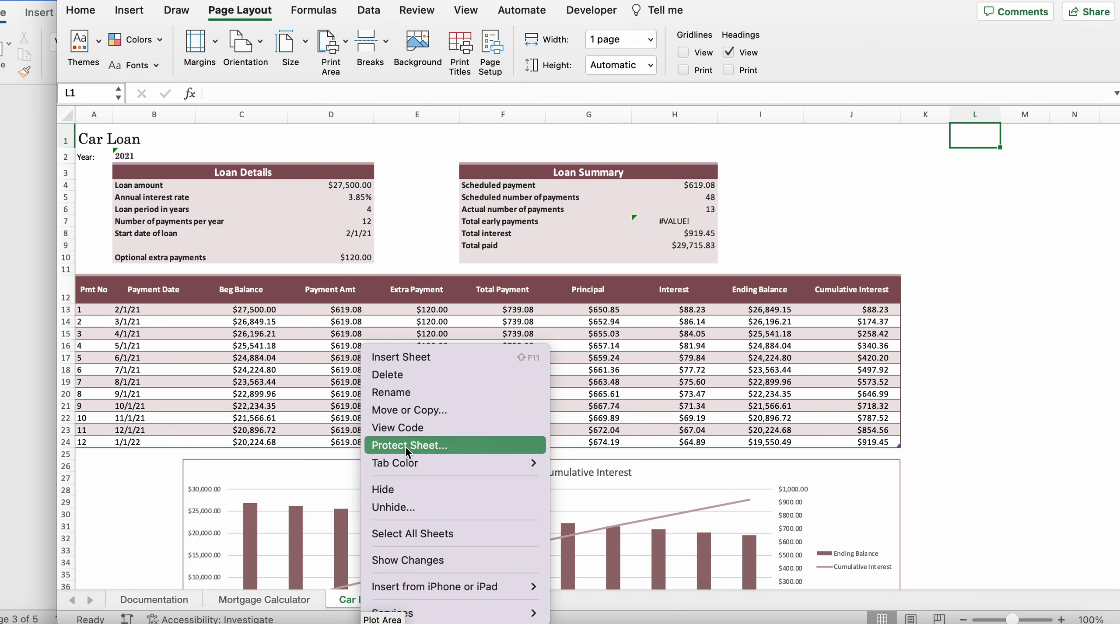
click(408, 506)
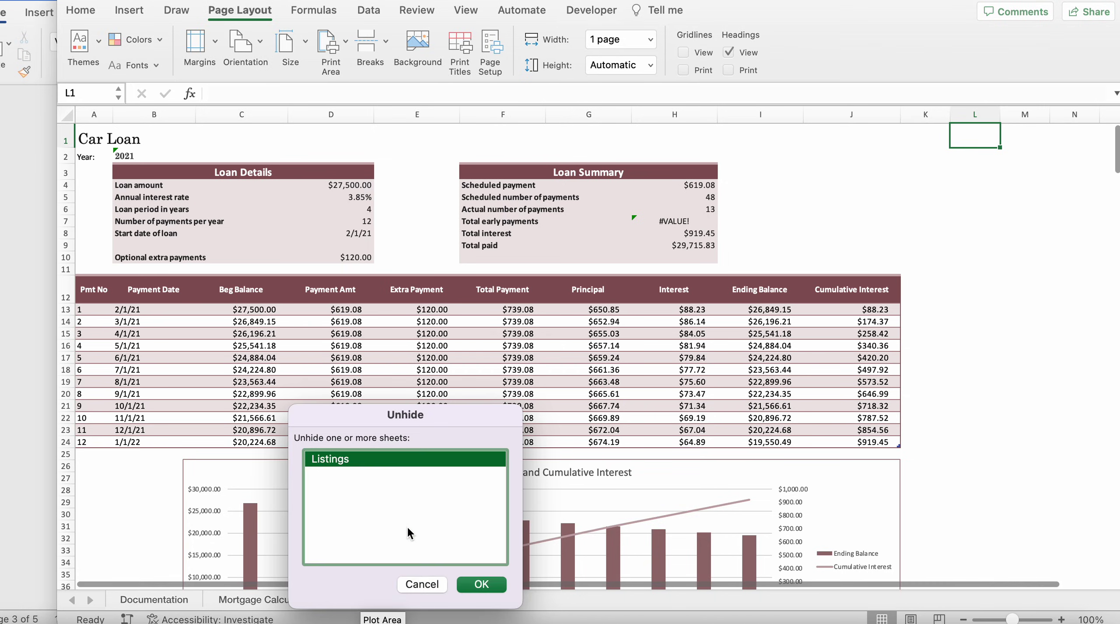
click(481, 585)
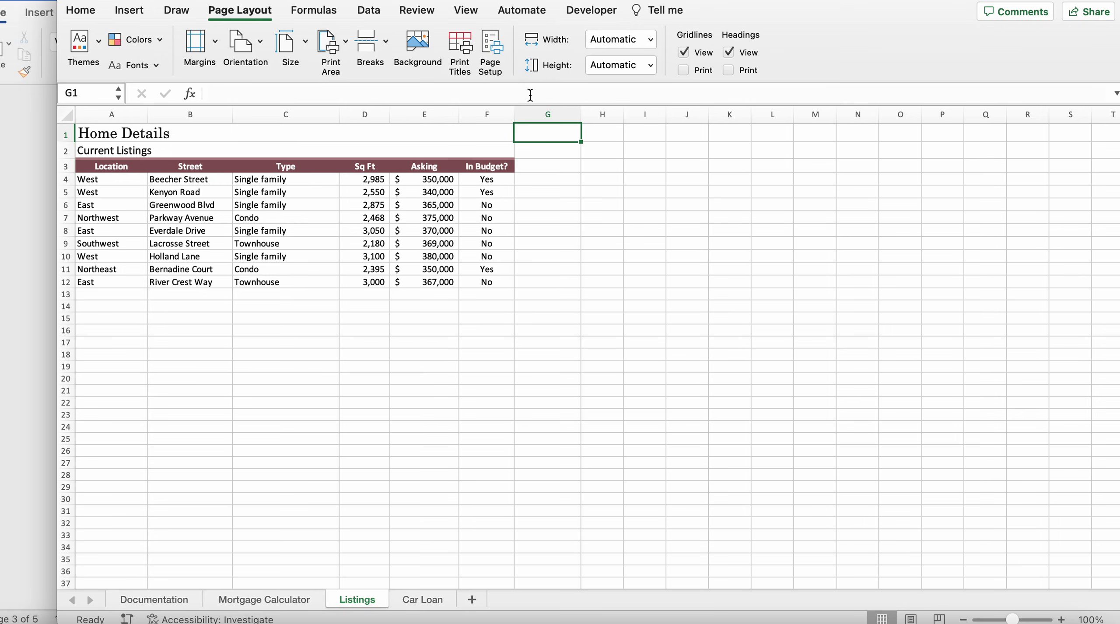
- Hide the Listings worksheet with the Format command's Hide Sheet option
click(84, 10)
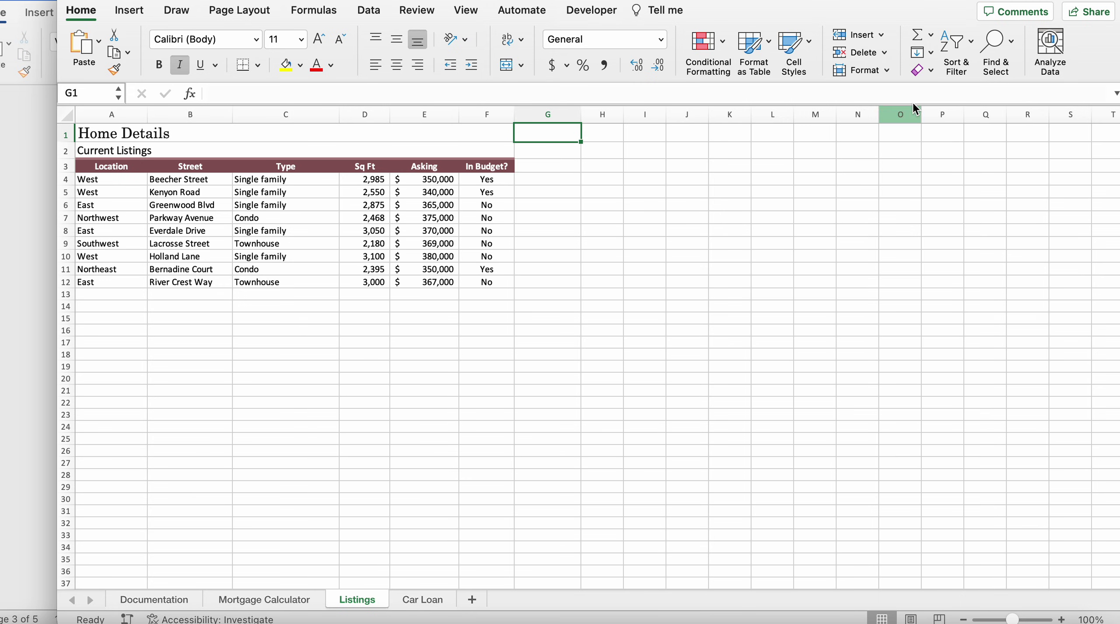
click(883, 73)
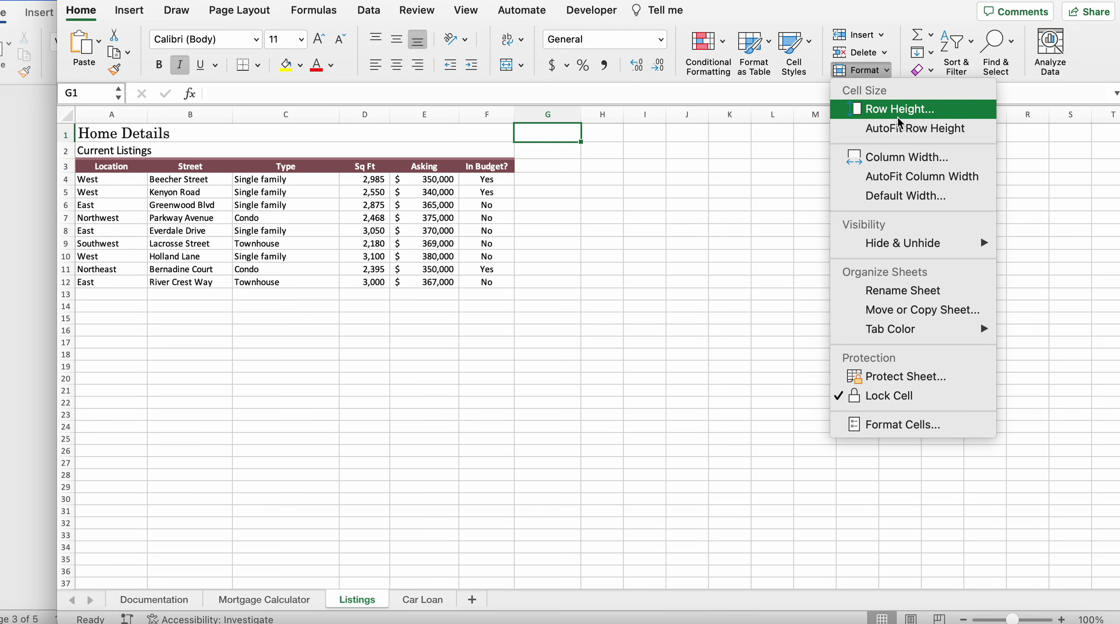
mouse_move(936, 251)
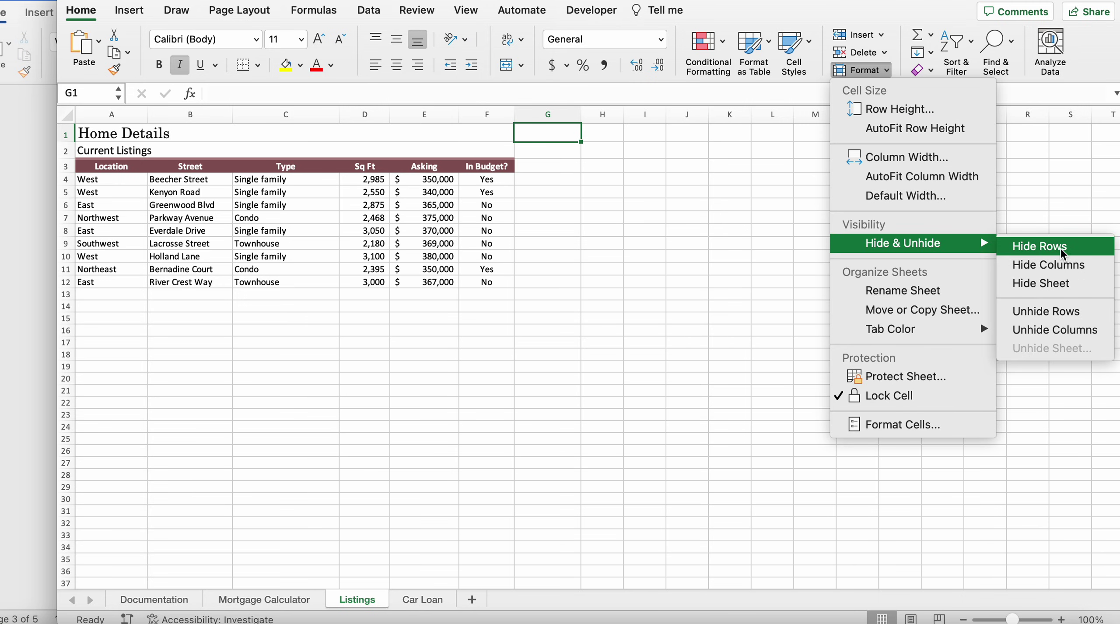
click(1069, 282)
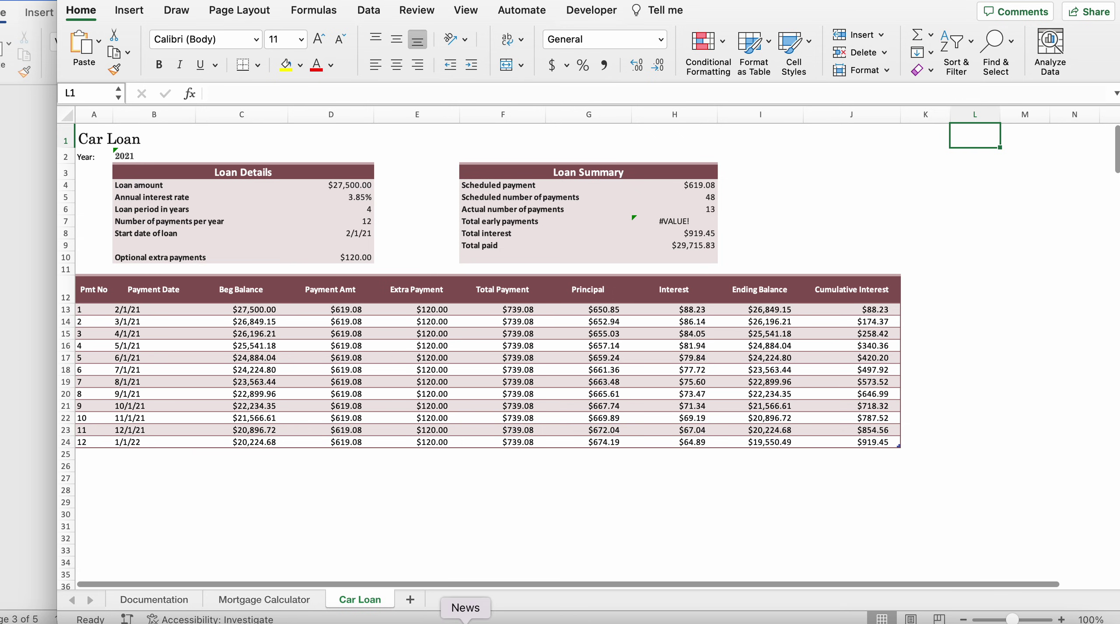
- Read instruction 15 about resolving the Car Loan worksheet errors in Word, and return to the Excel workbook
click(238, 620)
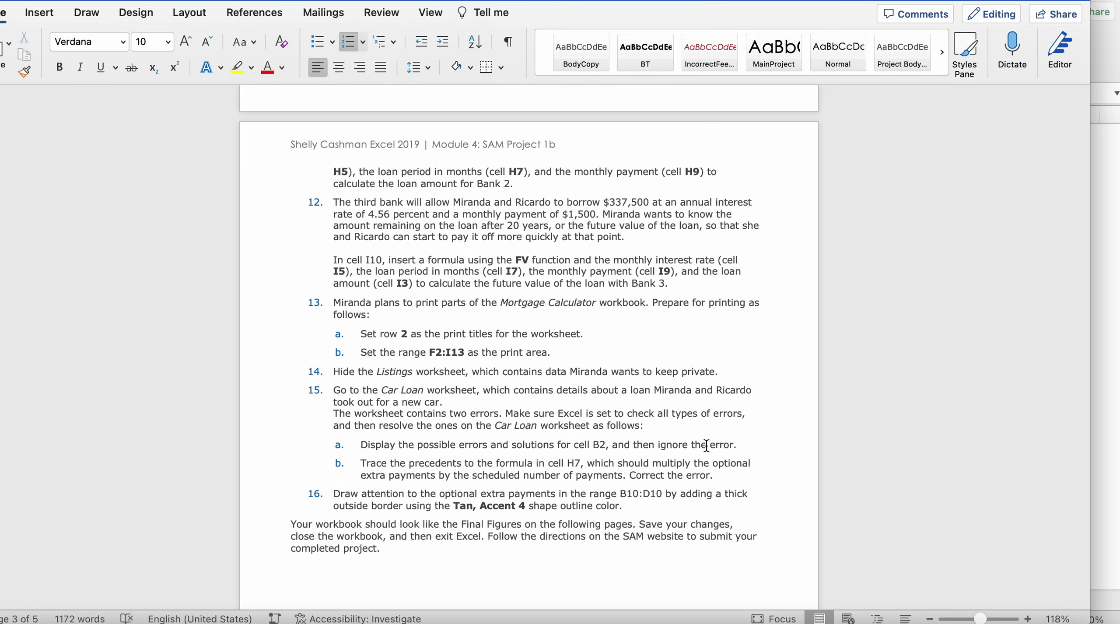
key(super+Tab)
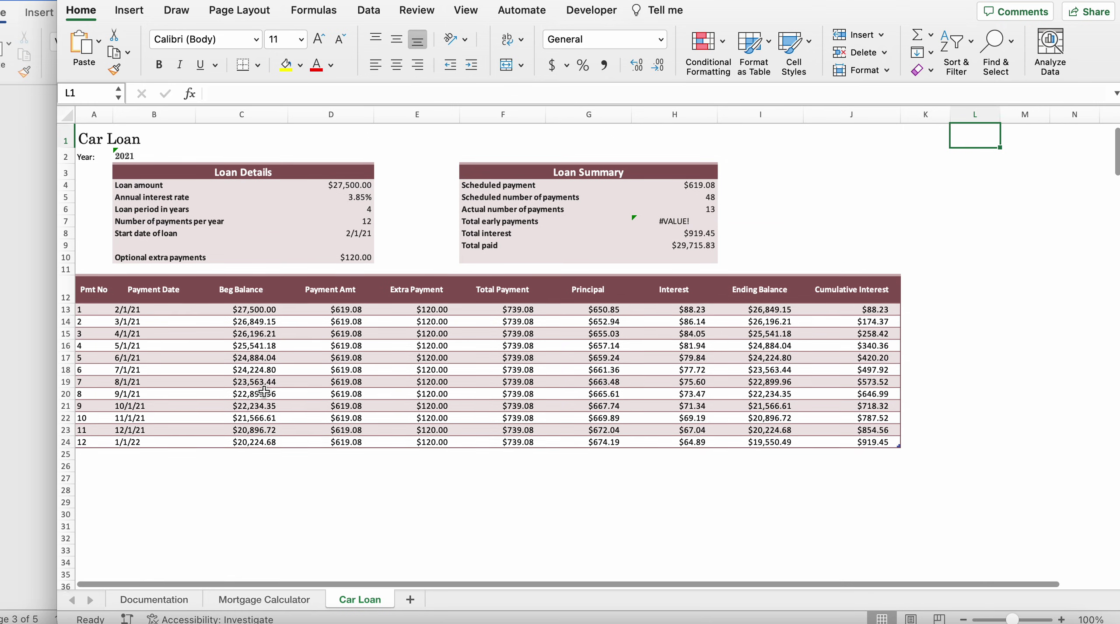
click(10, 350)
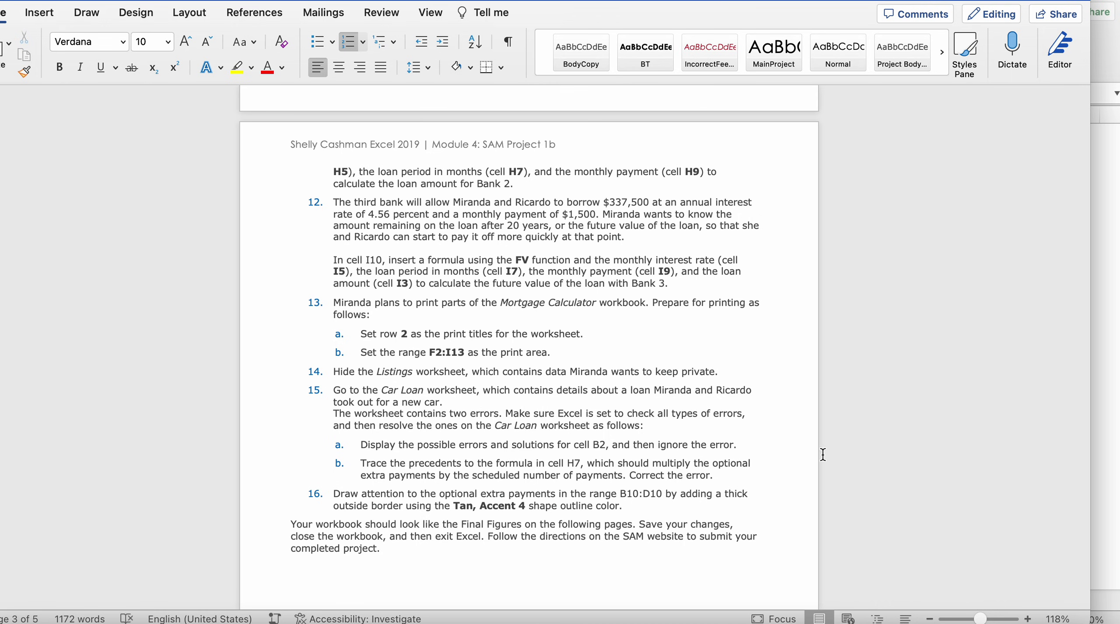
click(1097, 441)
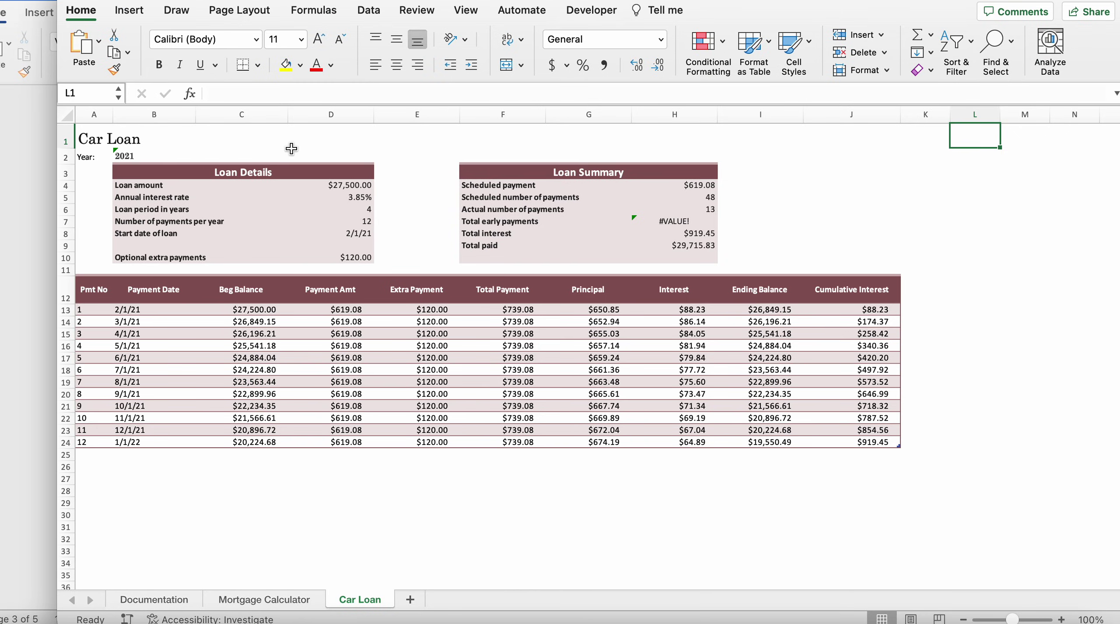
- Run error checking on the Car Loan worksheet, ignore the error in cell B2, and finish the check
click(156, 152)
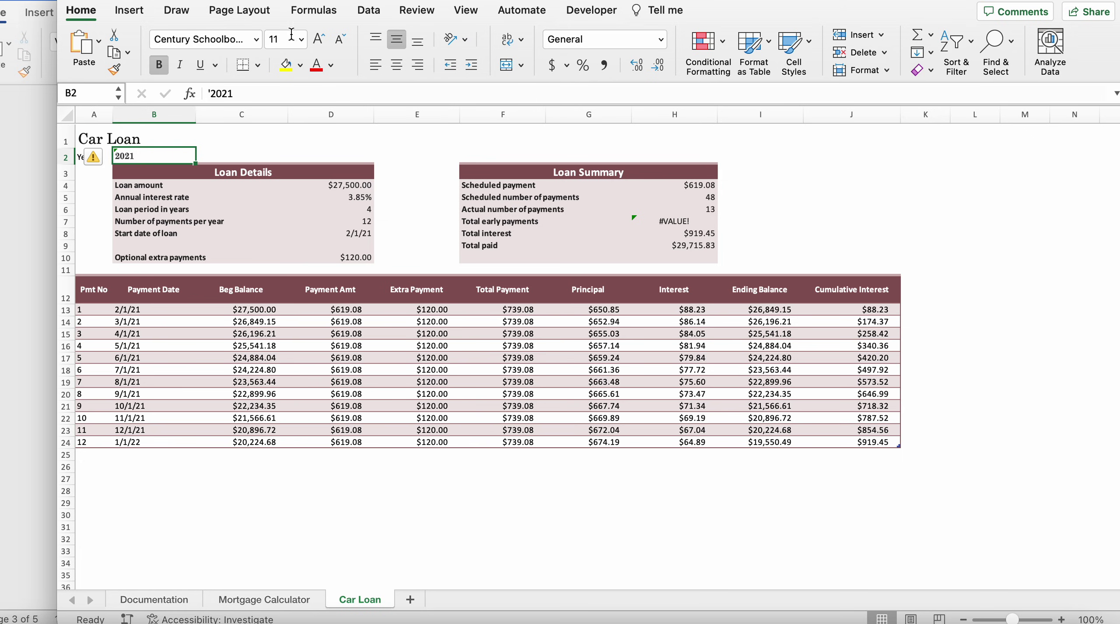
click(326, 16)
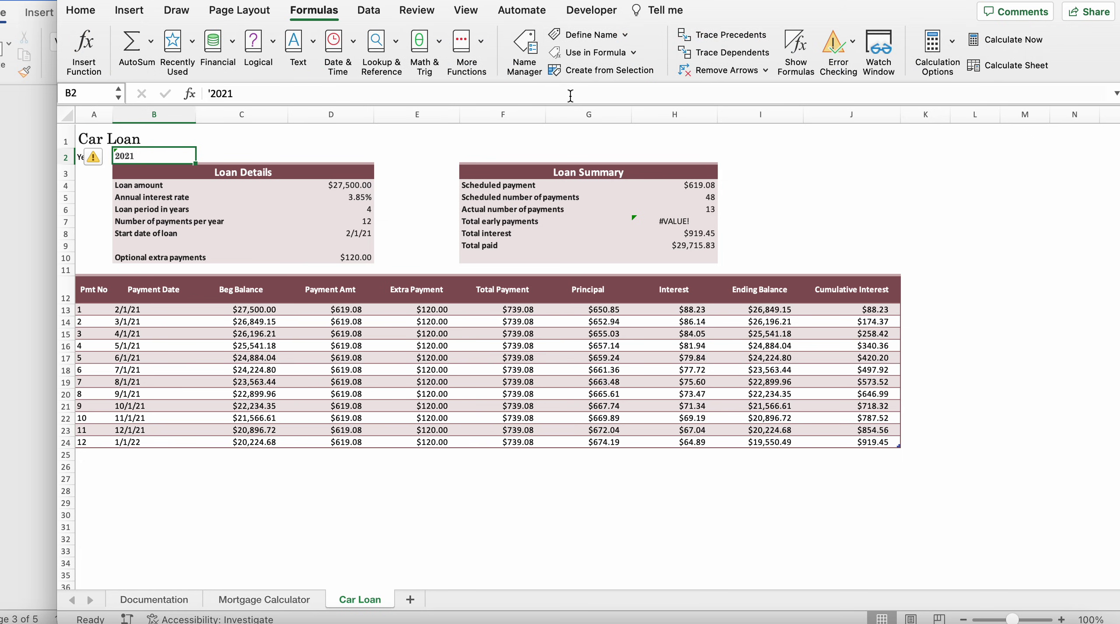
click(833, 43)
click(671, 173)
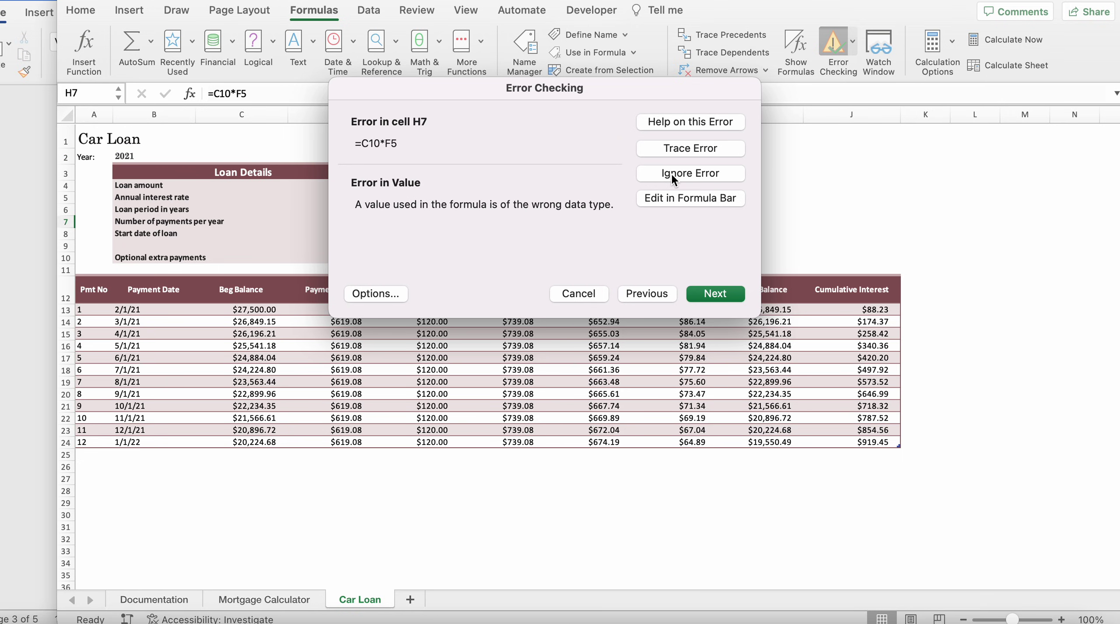
click(723, 292)
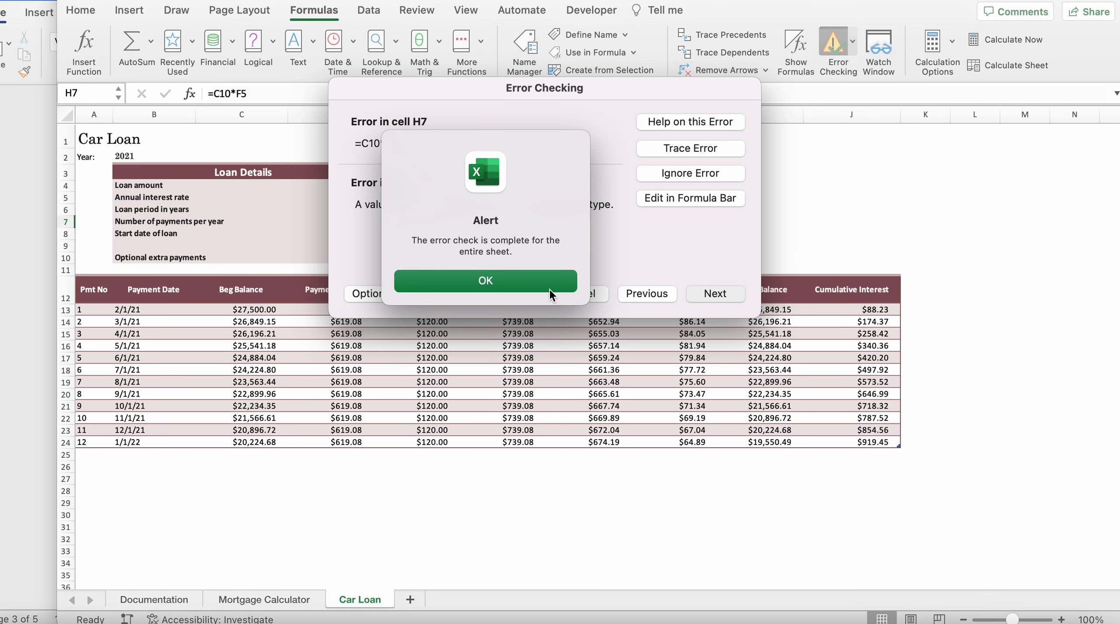
click(514, 283)
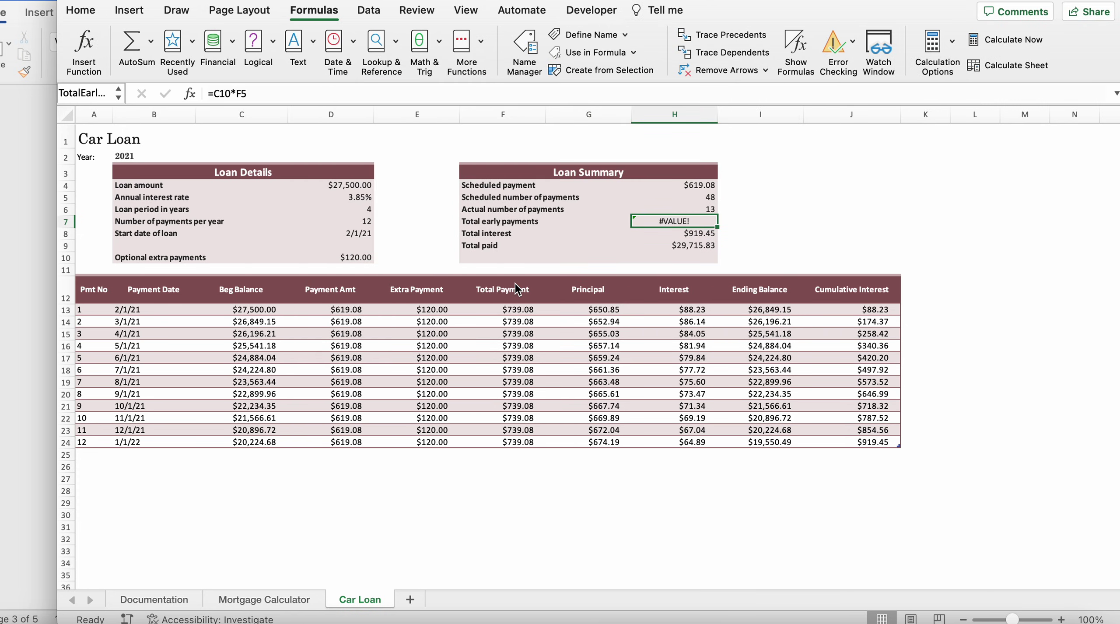
- Select cell H7 and read instruction 15b in Word on correcting its formula, returning to the Excel workbook
click(359, 338)
click(658, 224)
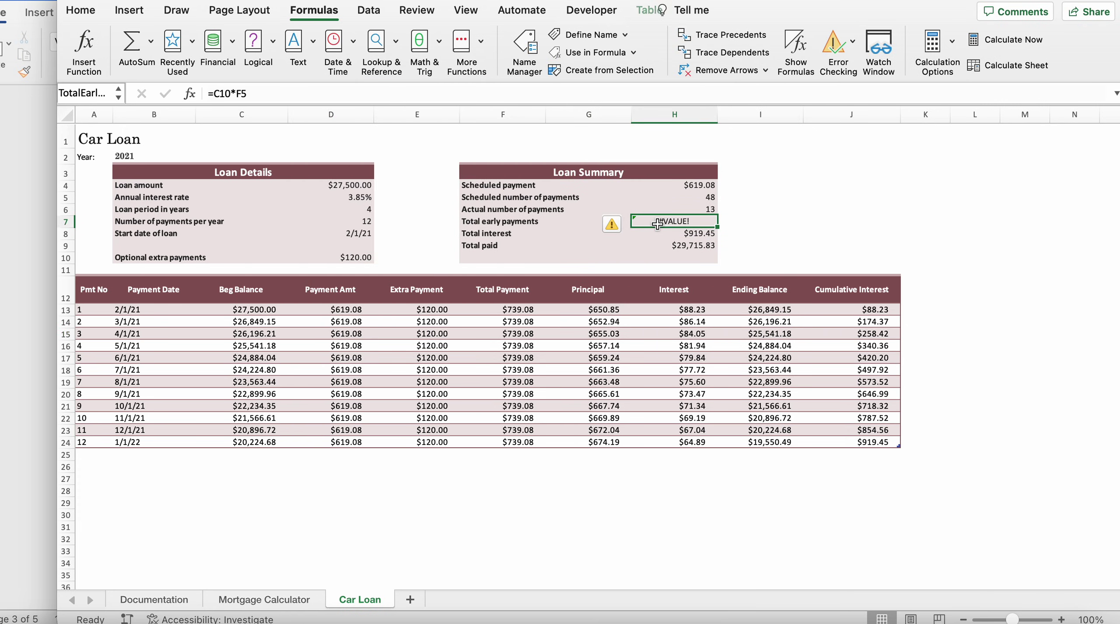
click(26, 332)
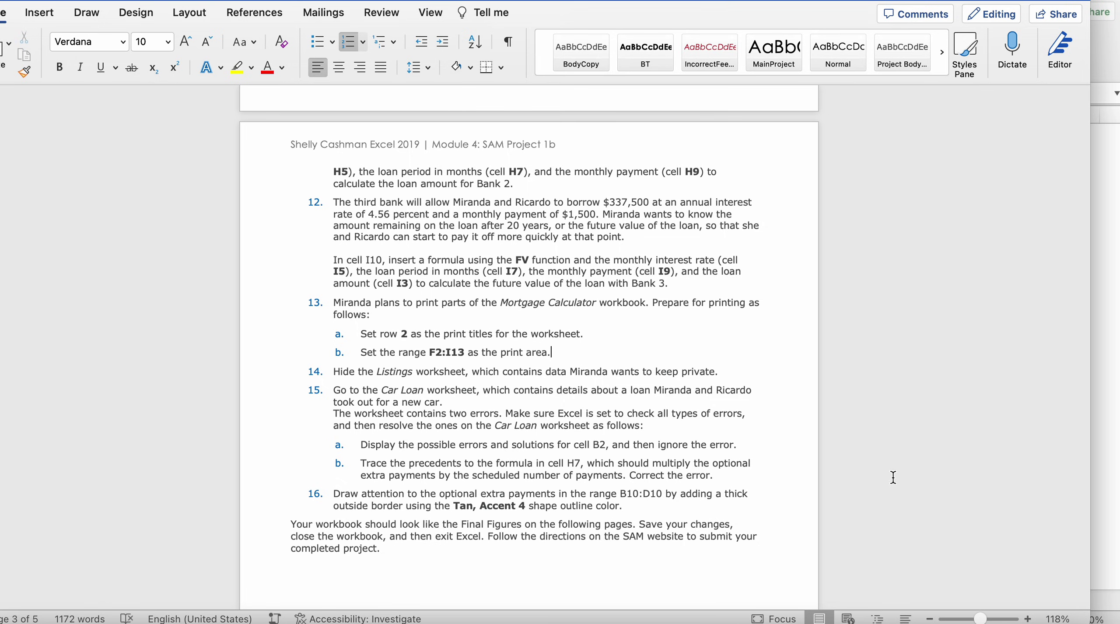
click(1107, 425)
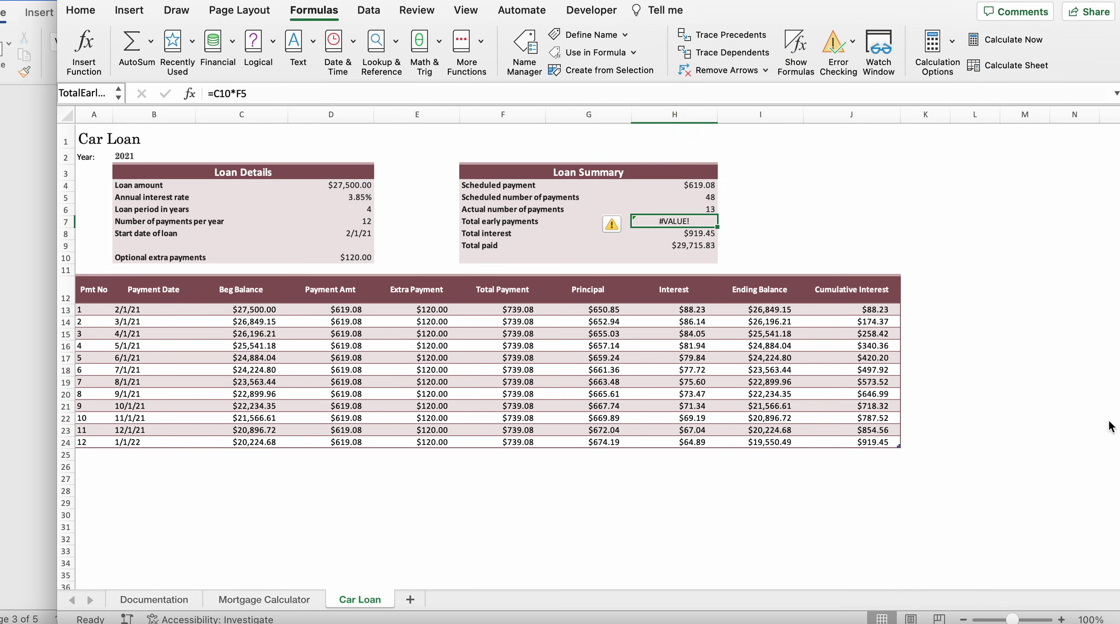
- Replace the Total early payments formula in cell H7 with =ExtraPayments, referring to the optional extra payments in D10
double_click(696, 221)
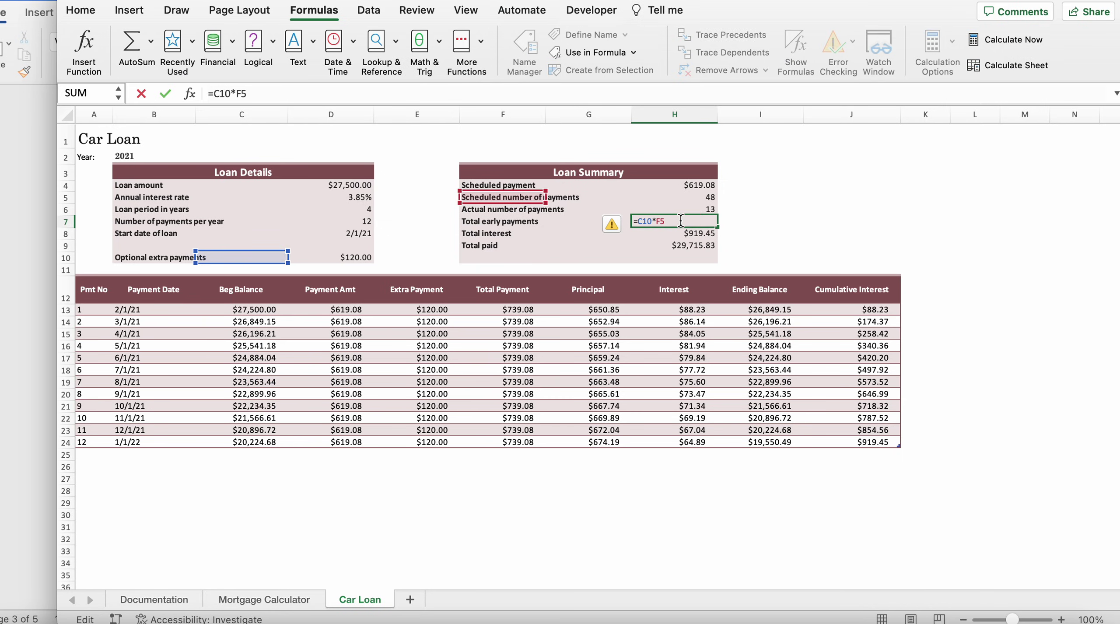
key(BackSpace)
key(BackSpace)
key(BackSpace)
key(BackSpace)
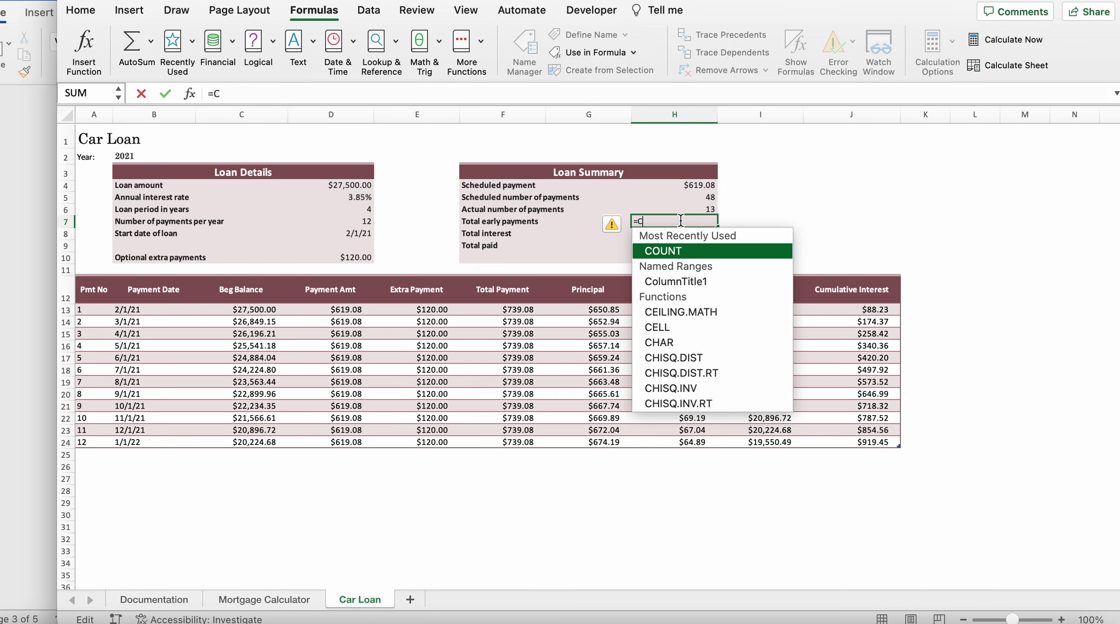
key(BackSpace)
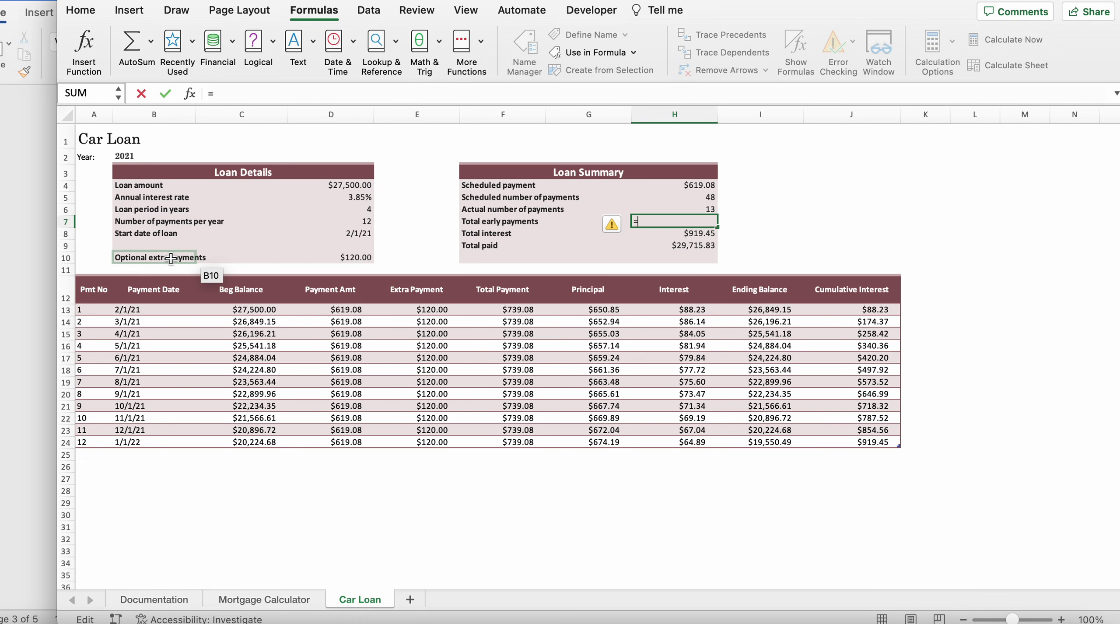
click(360, 259)
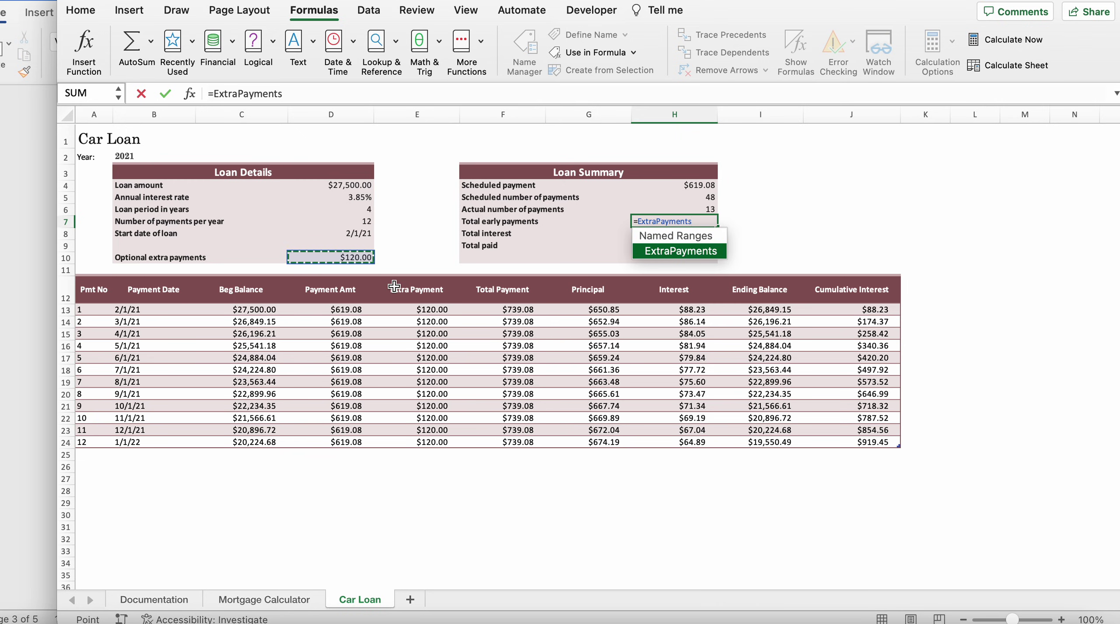
key(Return)
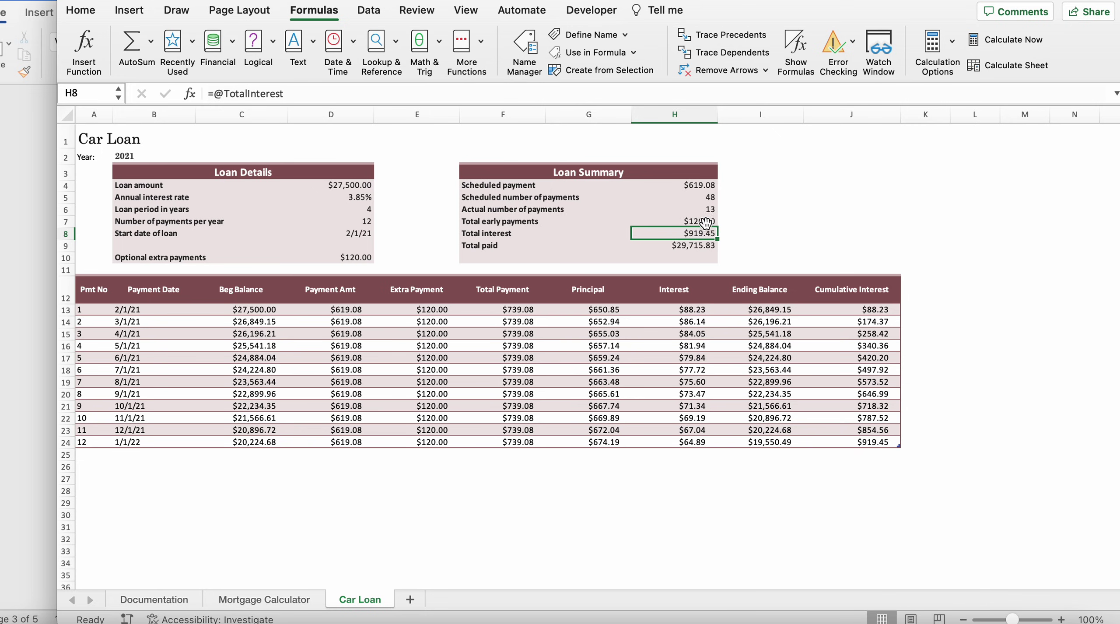
- Replace the Total interest formula in cell H8 with =ExtraPayments*ScheduledNumberOfPayments
click(711, 243)
double_click(711, 237)
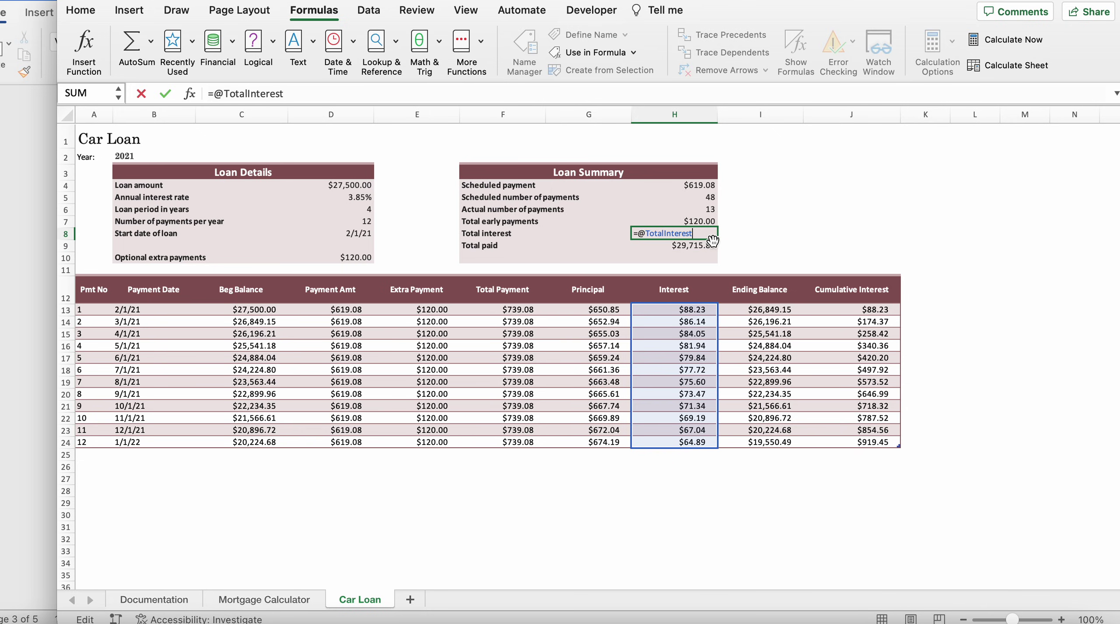
key(BackSpace)
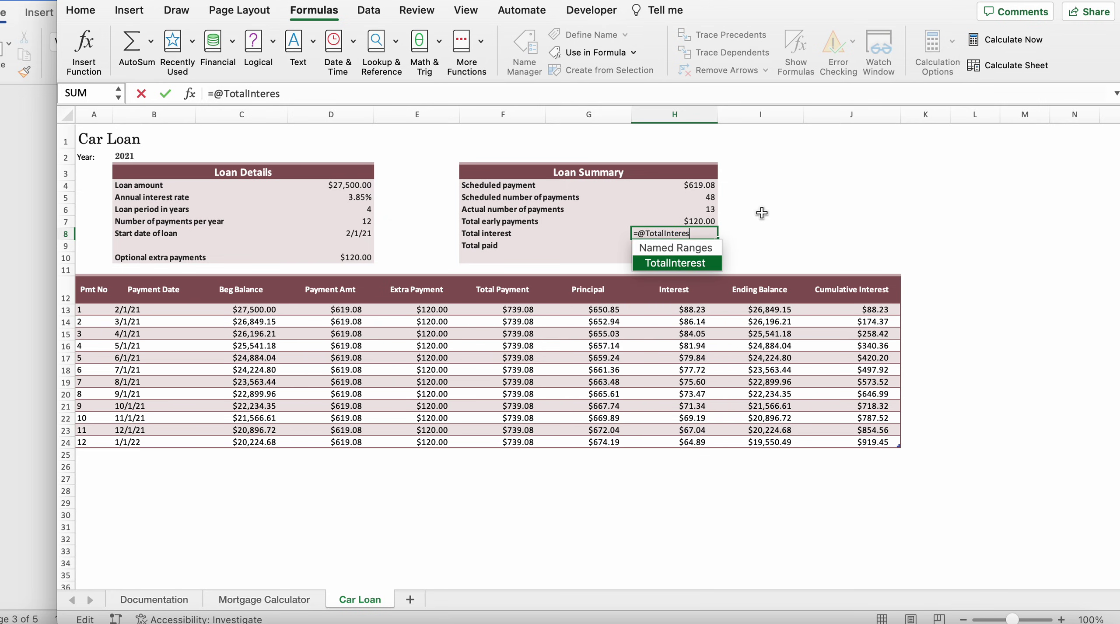
key(BackSpace)
key(BackSpace)
key(BackSpace)
key(BackSpace)
key(BackSpace)
key(BackSpace)
key(BackSpace)
key(BackSpace)
key(BackSpace)
key(BackSpace)
key(BackSpace)
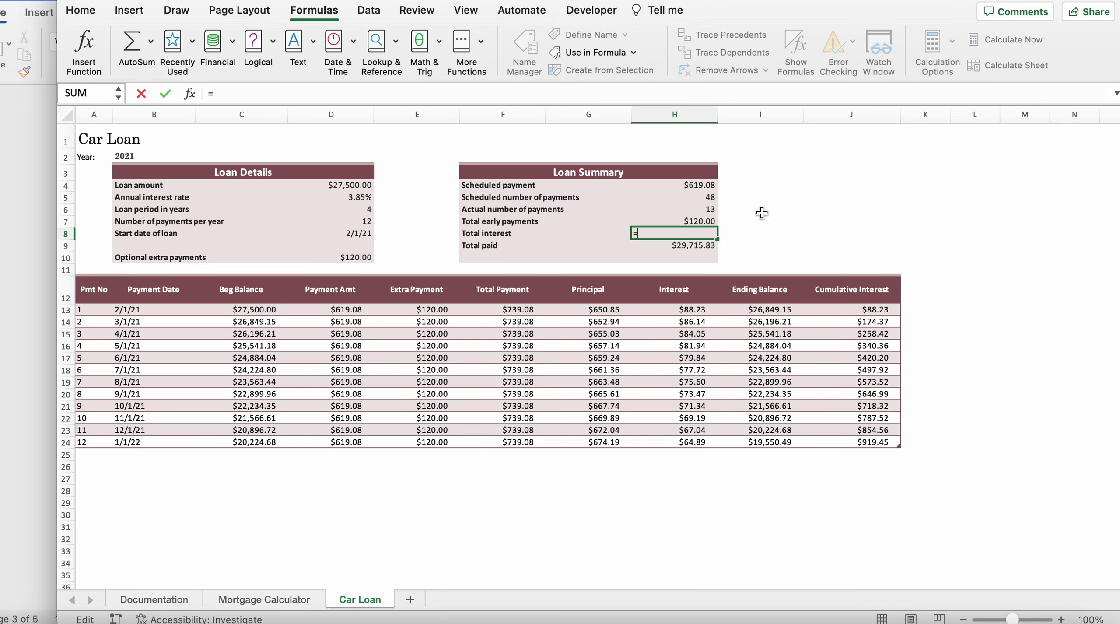
click(337, 261)
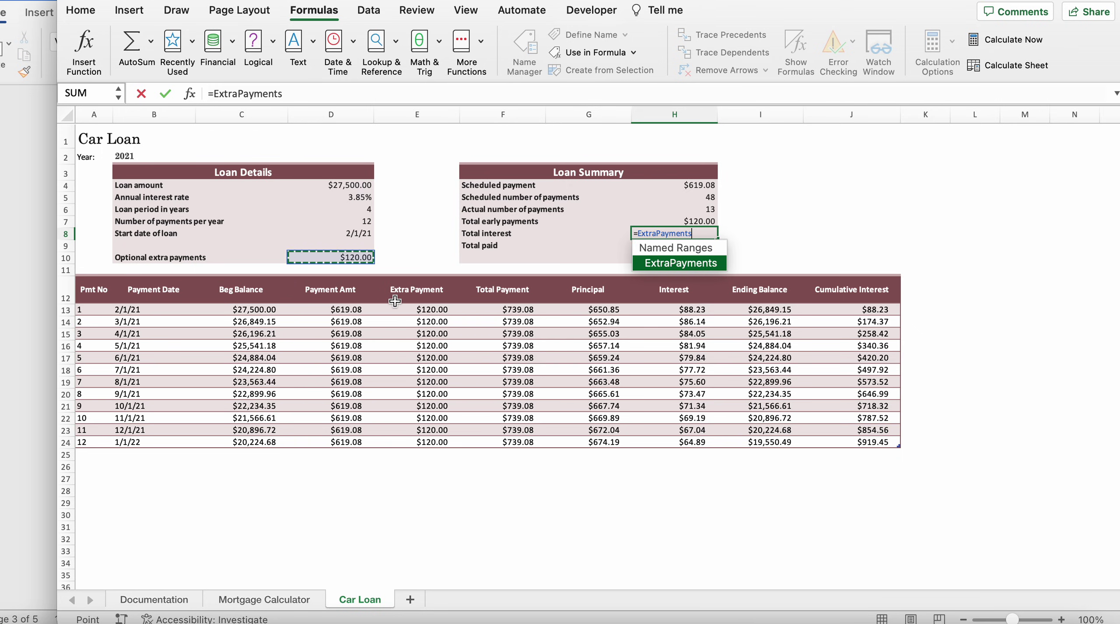
text(*)
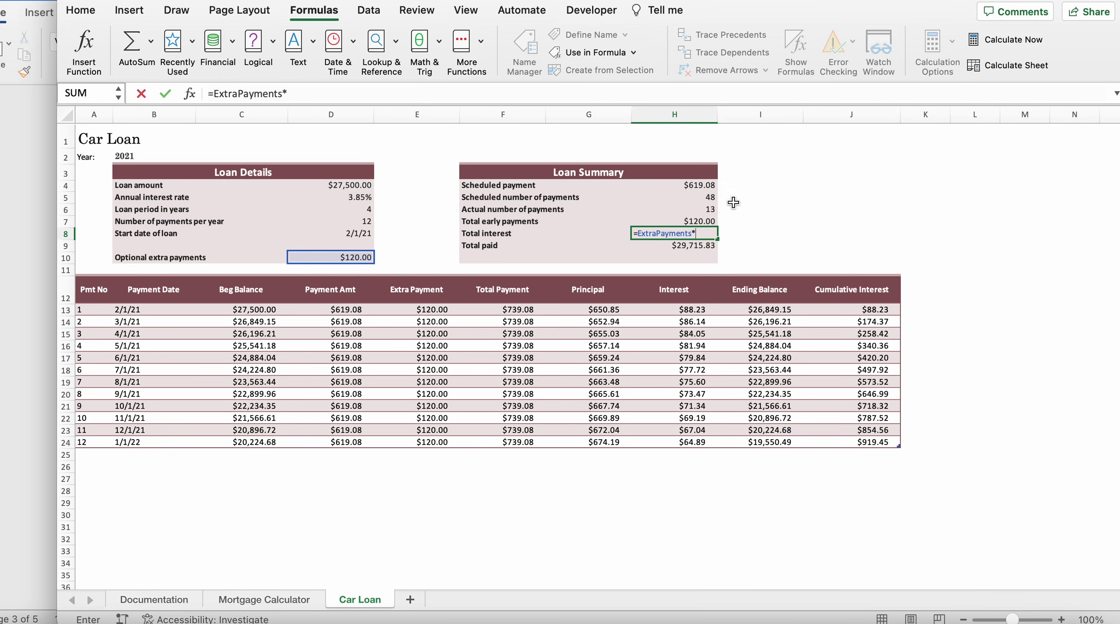
click(709, 198)
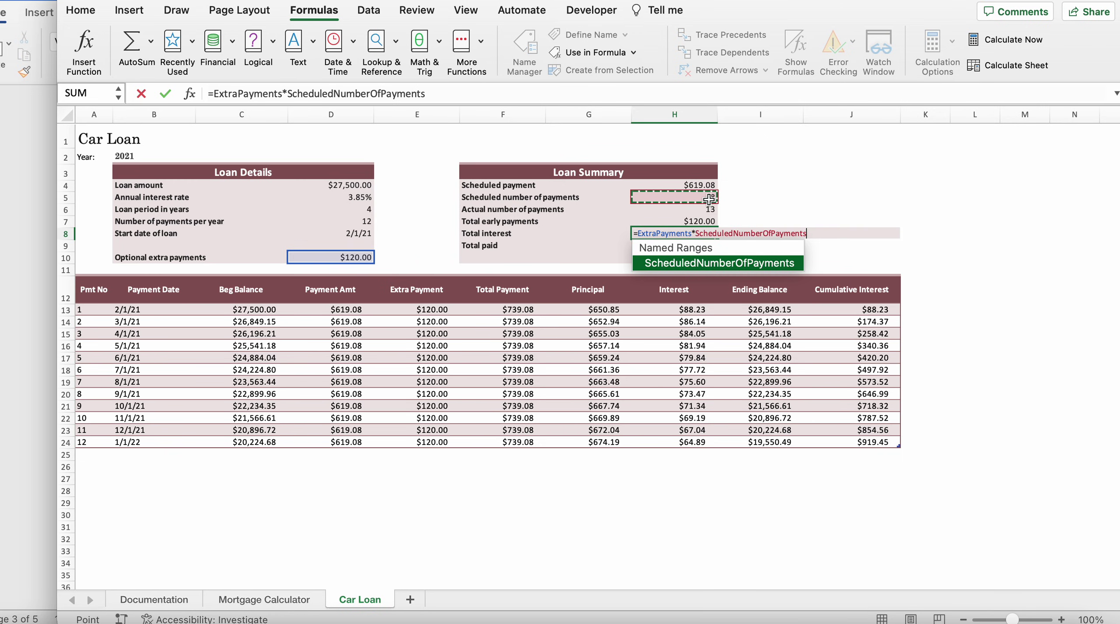
key(Return)
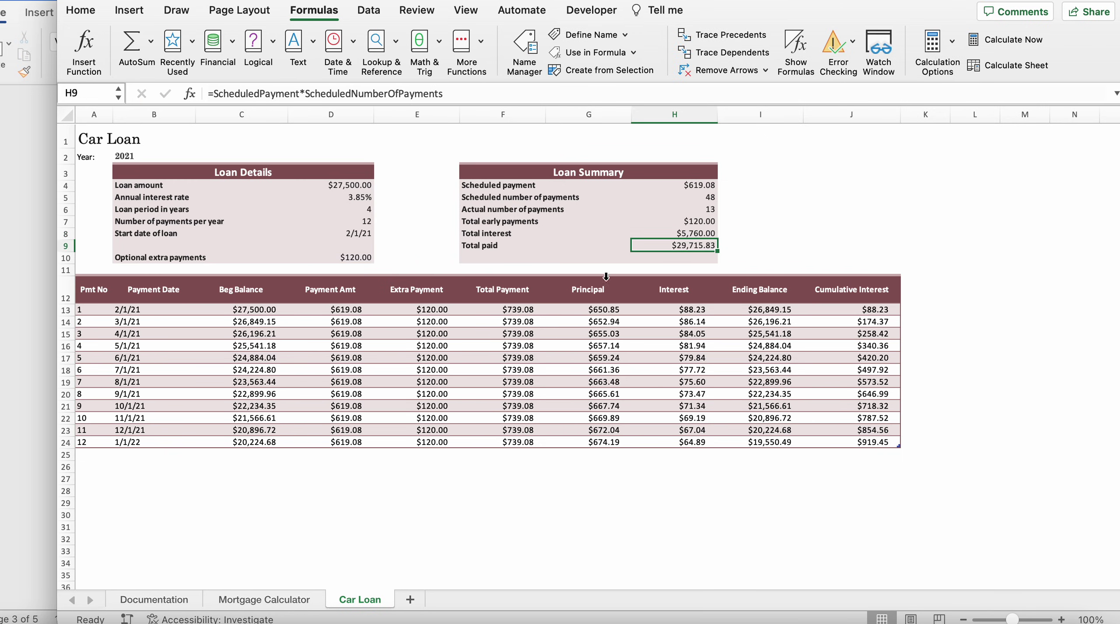
- Read instruction 16 in Word about adding an outside border to the optional extra payments range
click(114, 357)
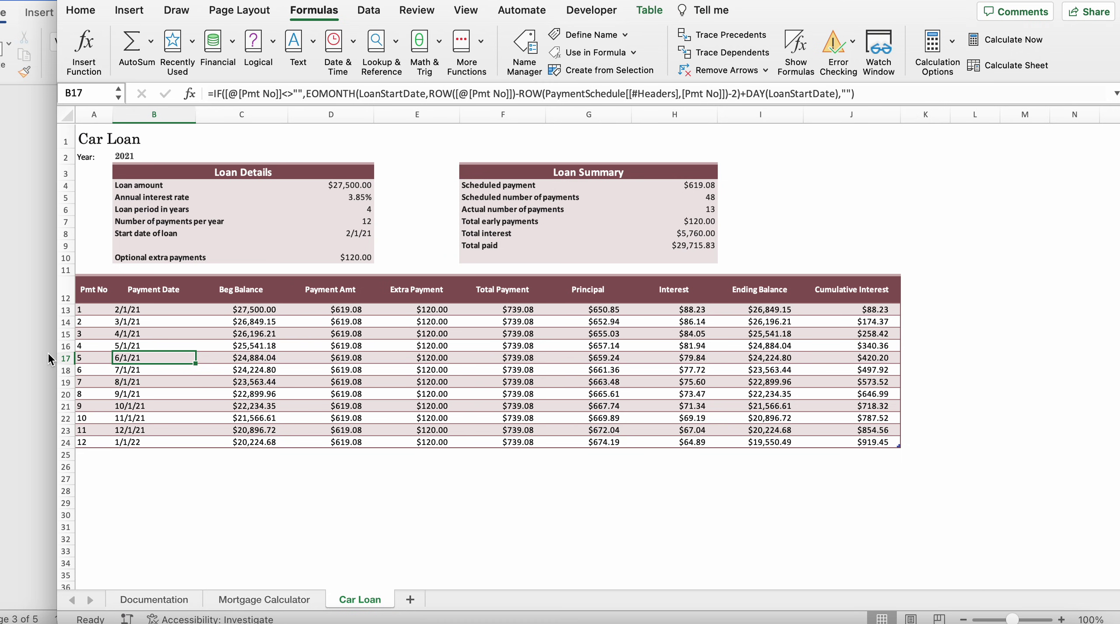
click(46, 352)
scroll(497, 476, down, 2)
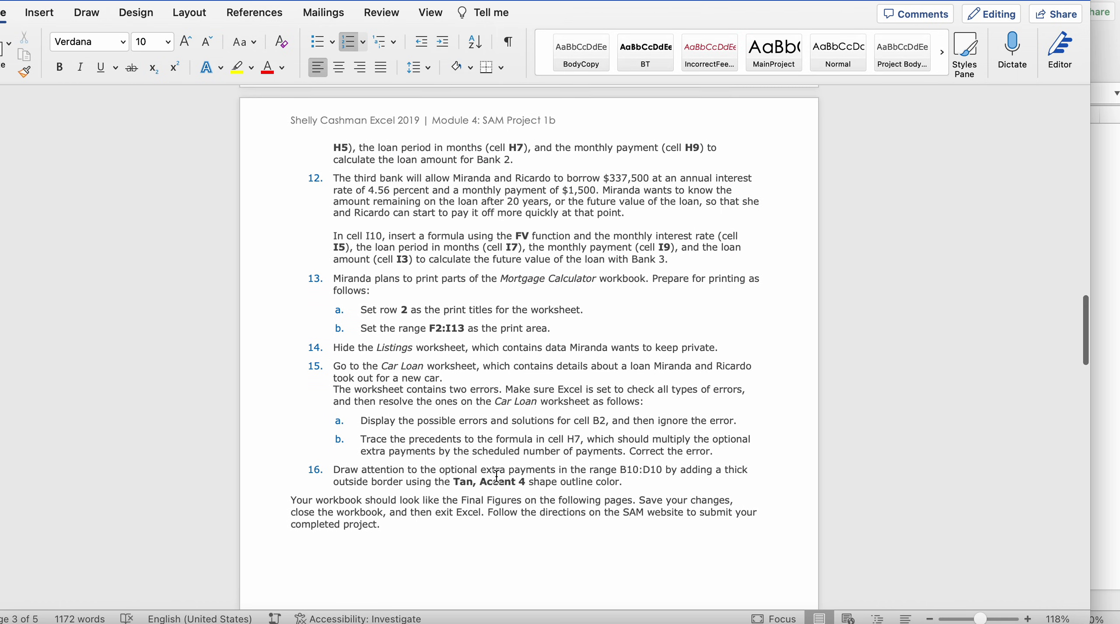
scroll(584, 393, down, 5)
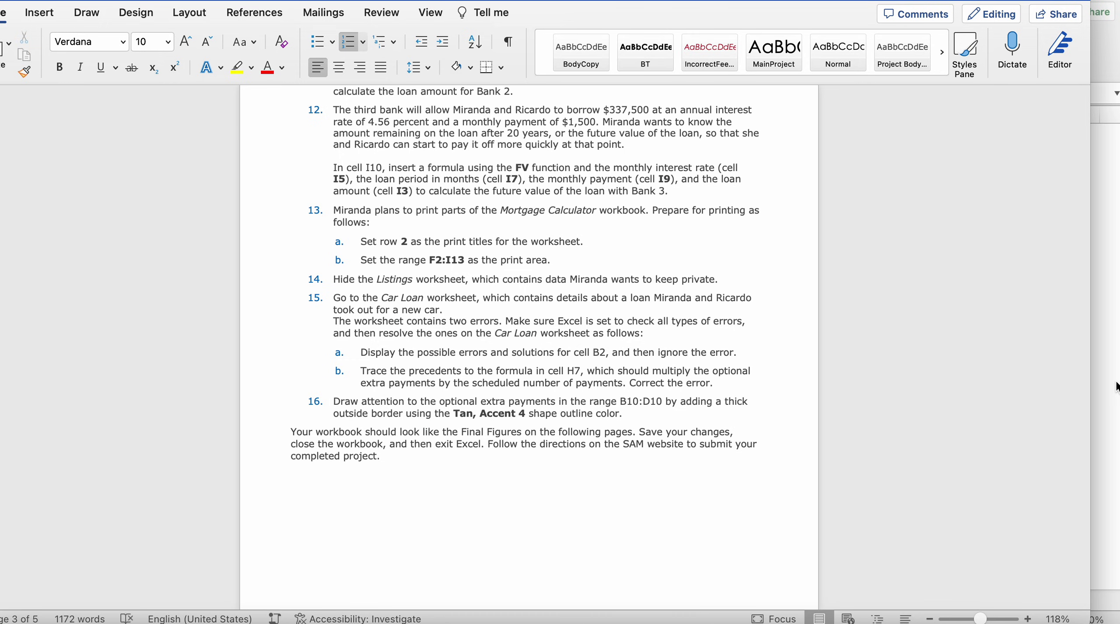
- Return to Excel and apply a Thick Box Border to the optional extra payments range B10:D10 on the Car Loan worksheet
key(super+Tab)
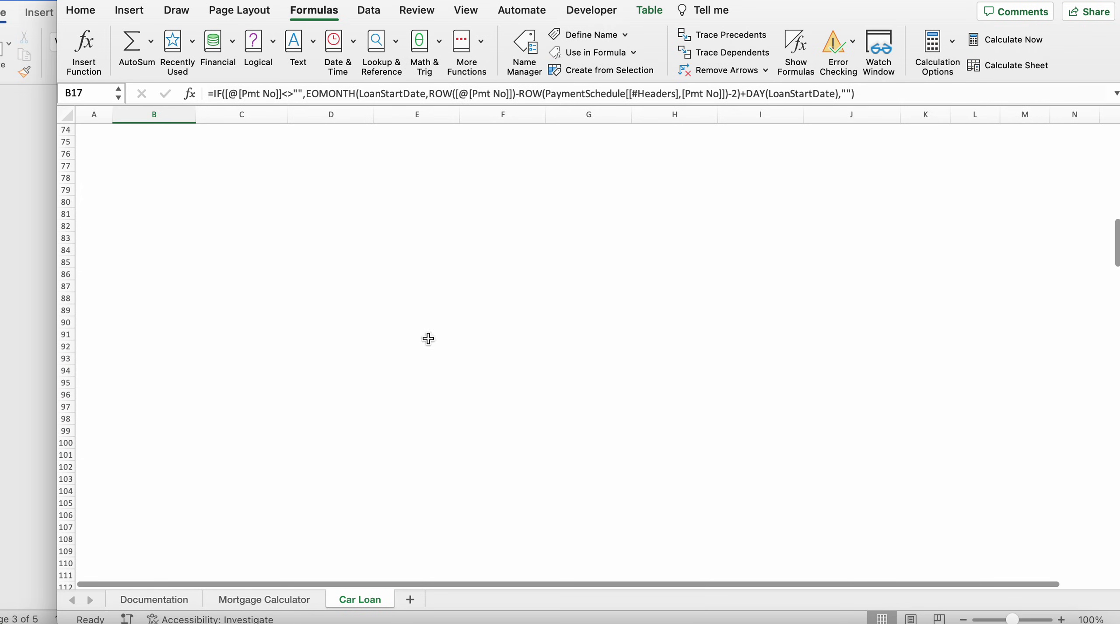
scroll(306, 416, up, 5)
scroll(307, 416, up, 20)
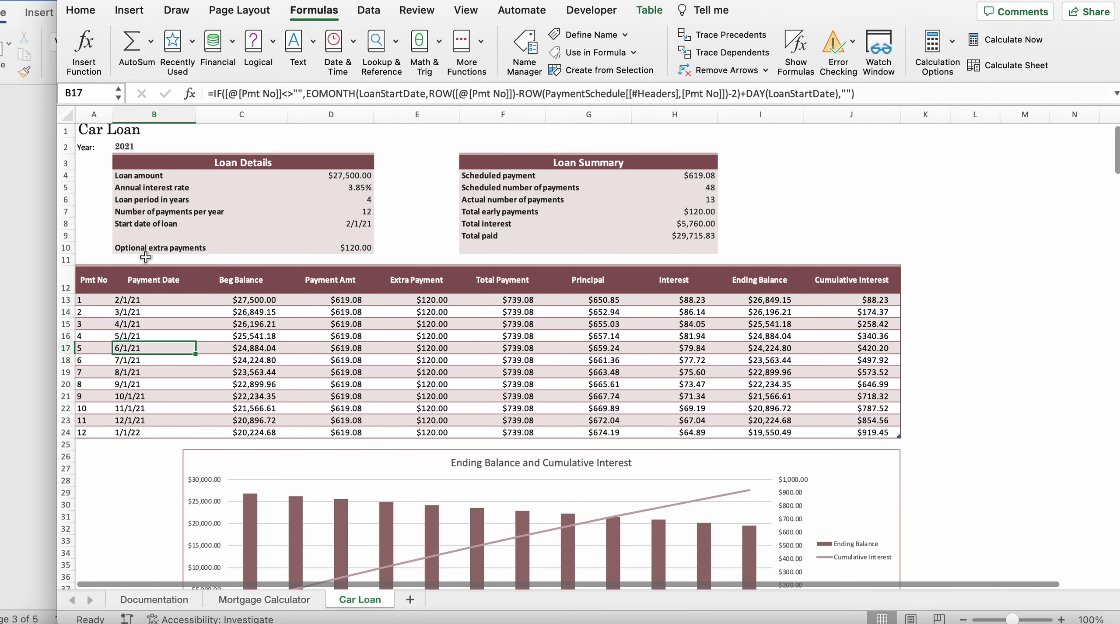
click(136, 246)
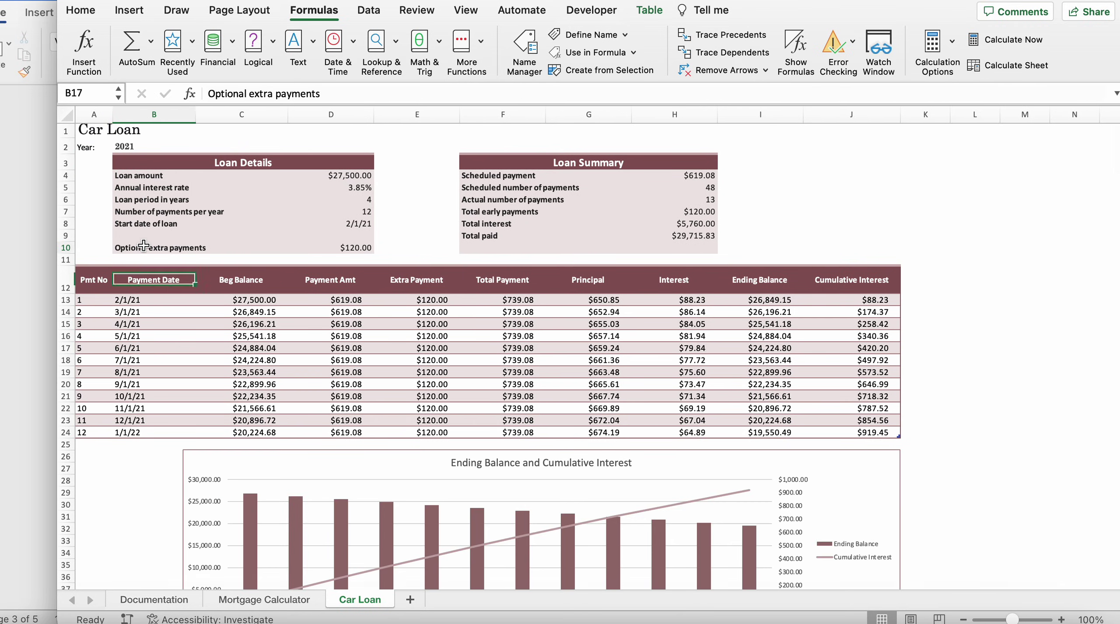
click(365, 247)
click(129, 243)
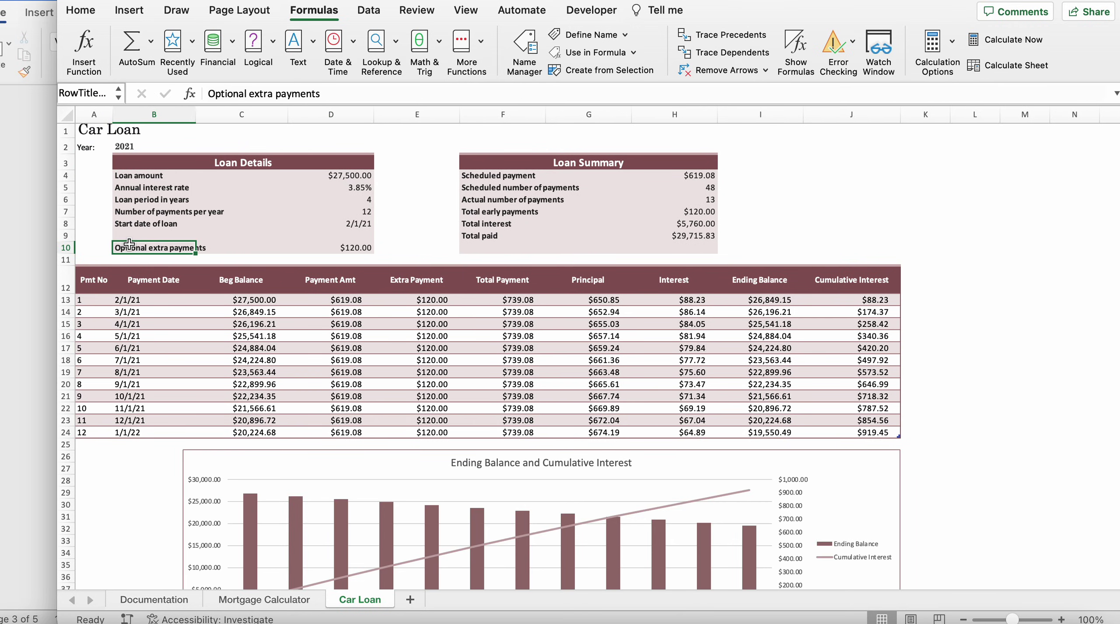
drag(129, 243, 363, 247)
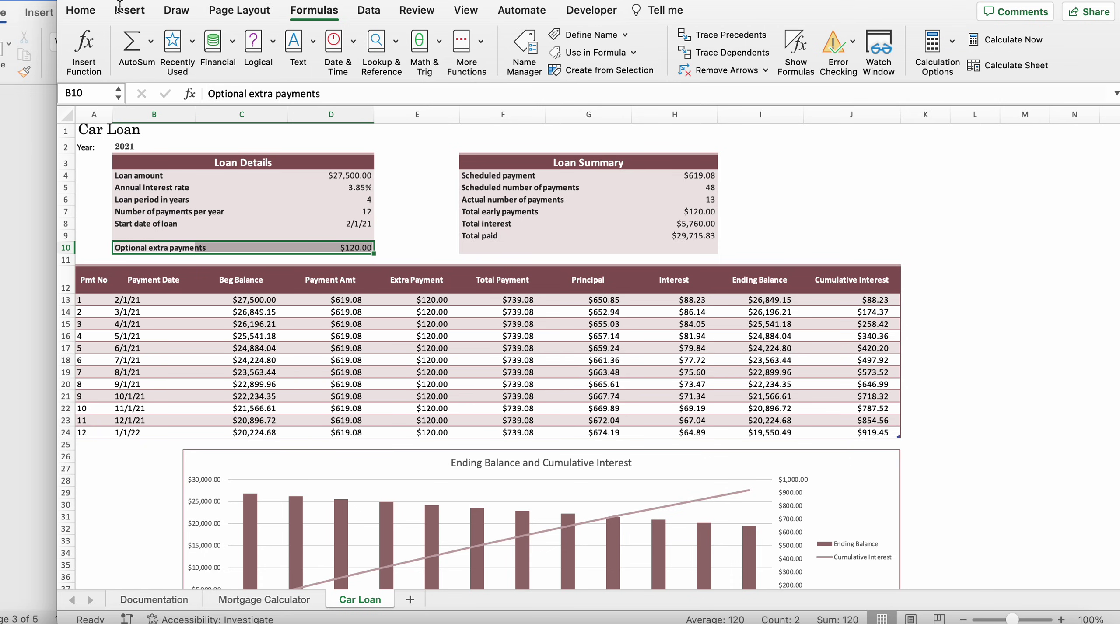
click(87, 16)
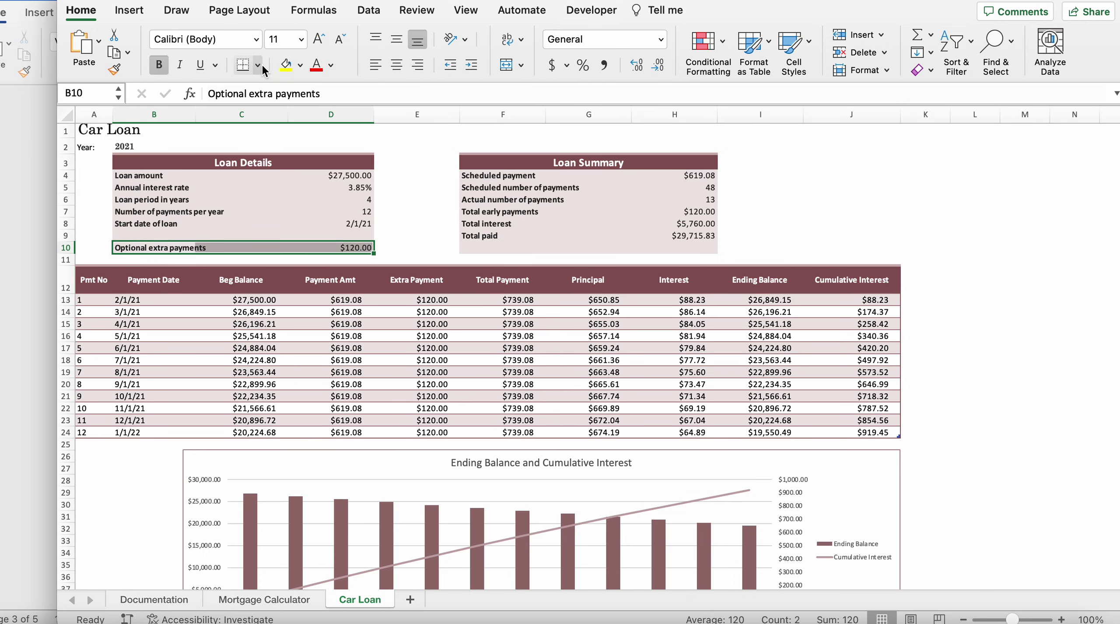
click(261, 65)
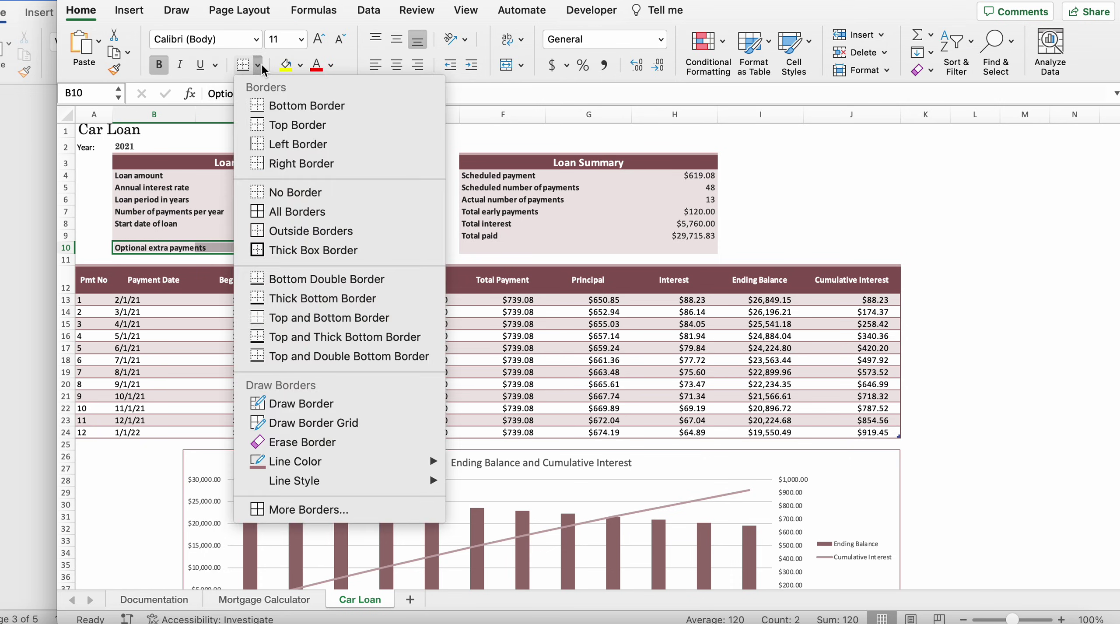
click(329, 251)
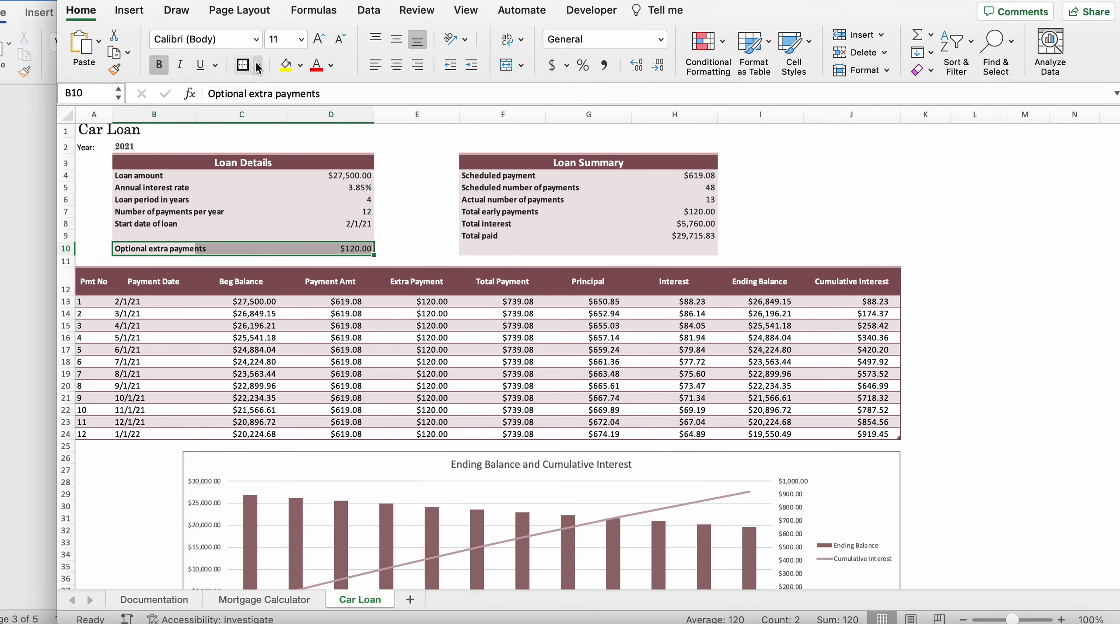
- Check the border line style and color for B10:D10 in the Format Cells settings, accept them, and deselect the range
click(258, 66)
mouse_move(297, 468)
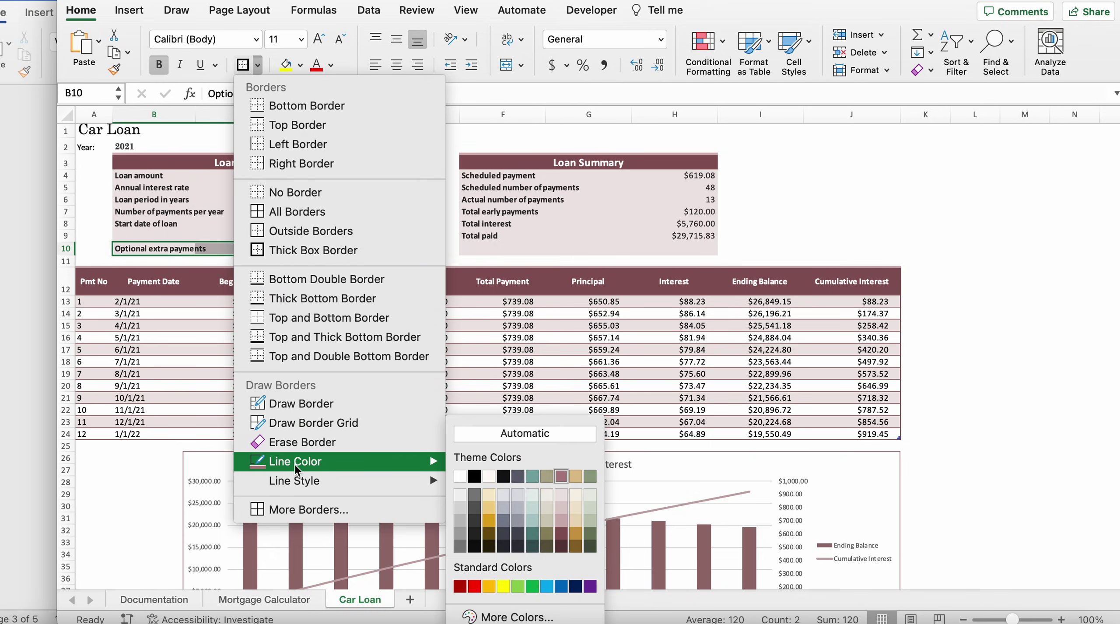
click(306, 508)
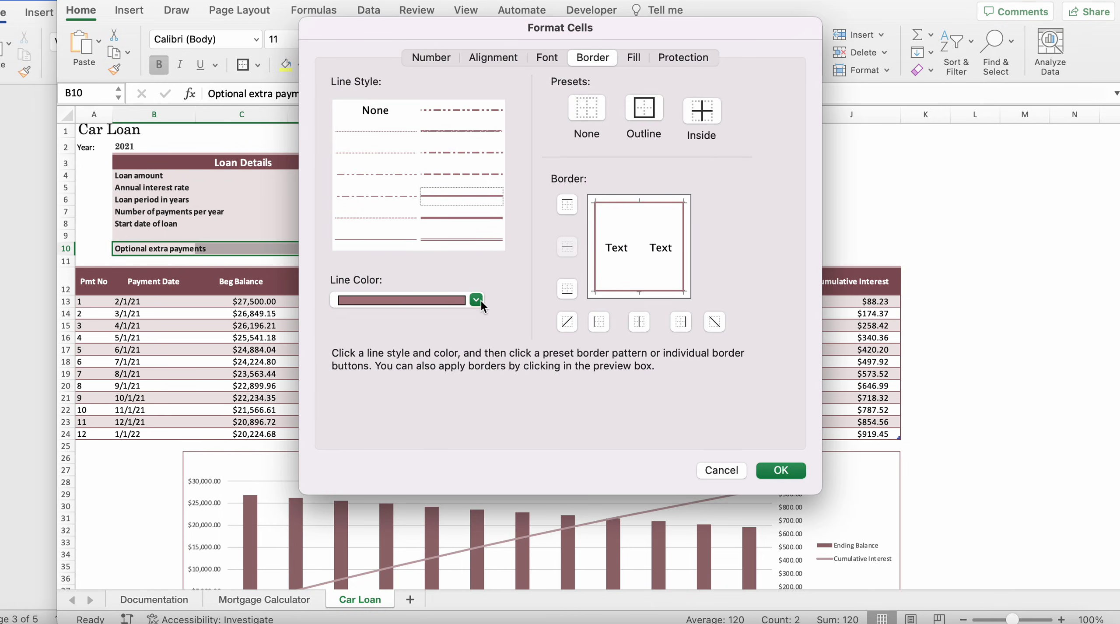
click(780, 470)
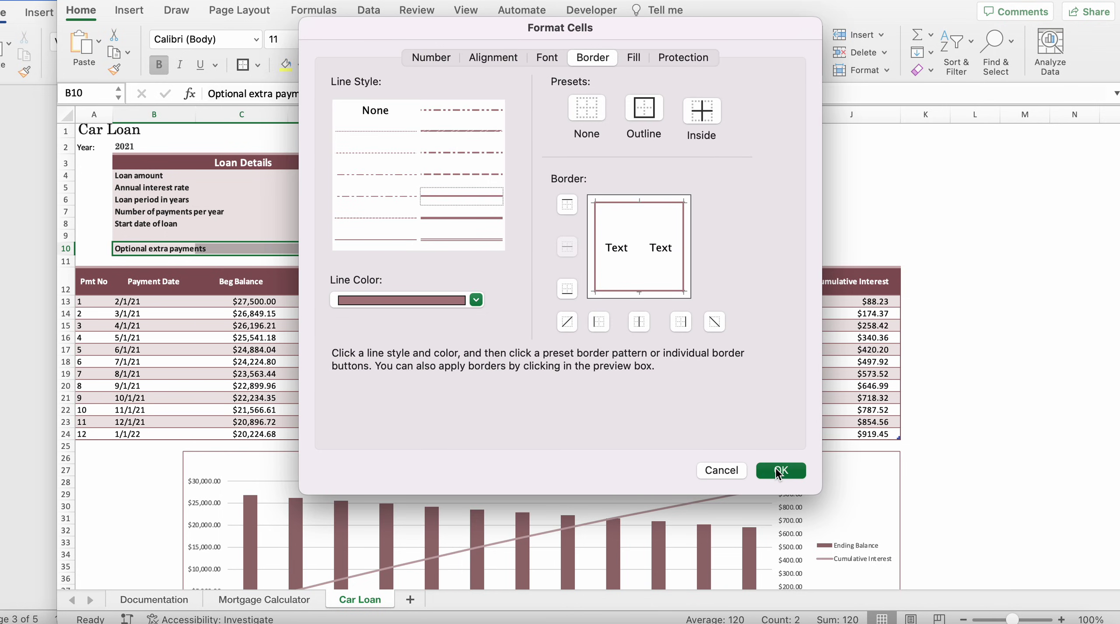
click(404, 220)
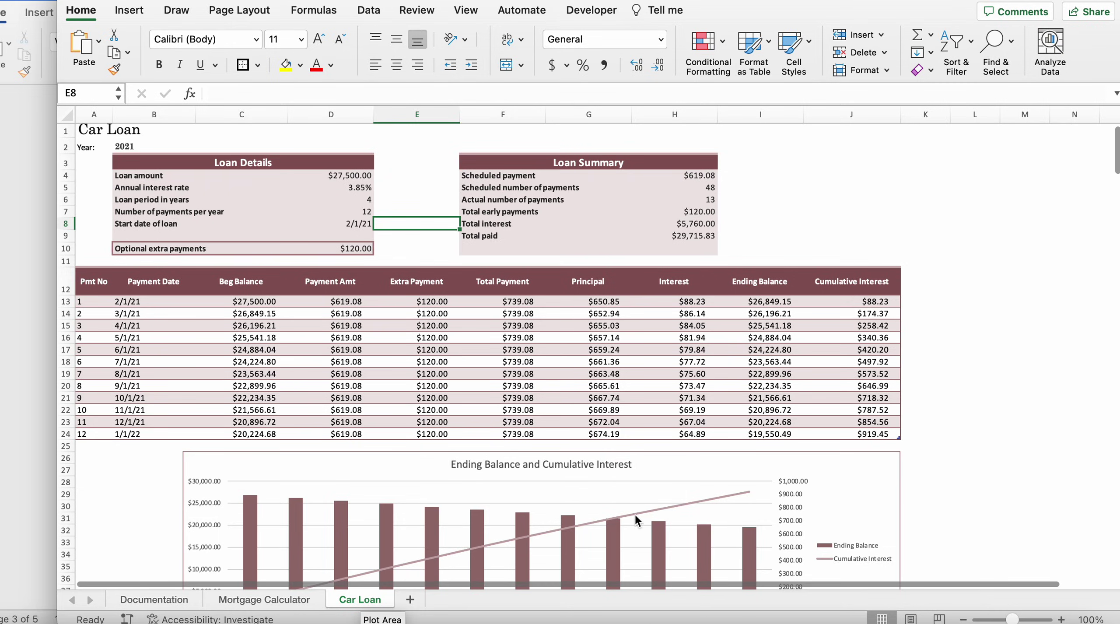
- Open the Documentation worksheet
click(166, 603)
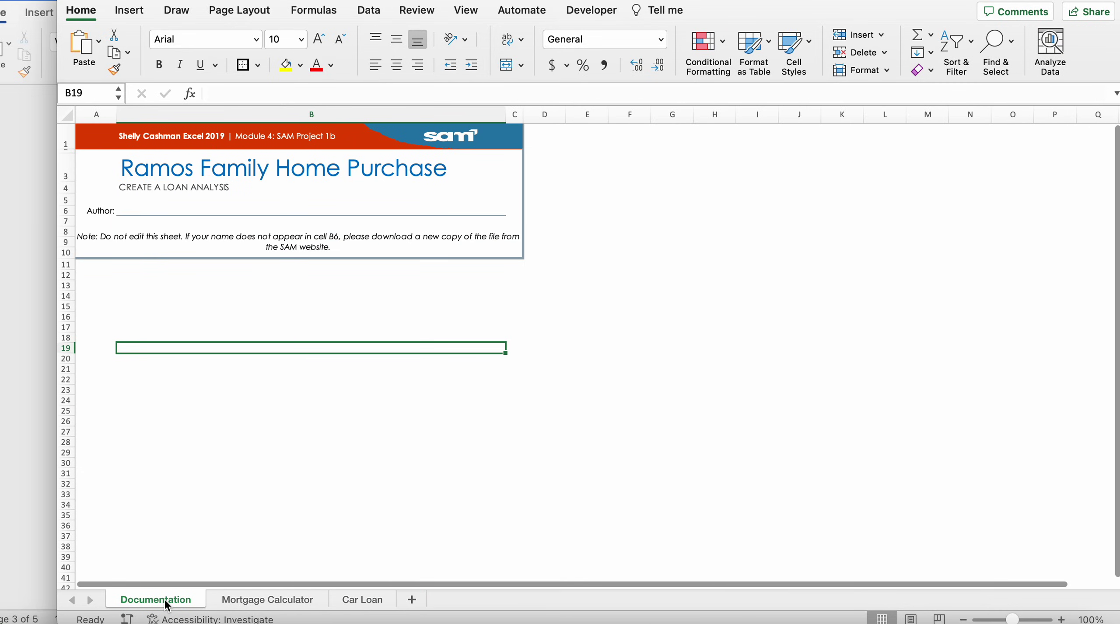